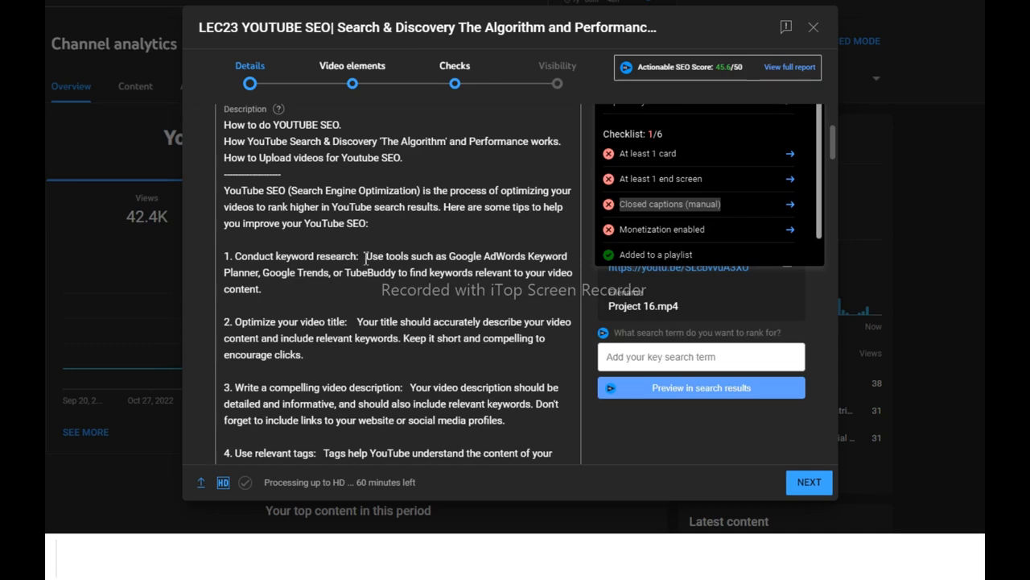
# - Read through the video's description, from the keyword research tip to the closing line about improving YouTube SEO
pyautogui.scroll(-2, 400, 257)
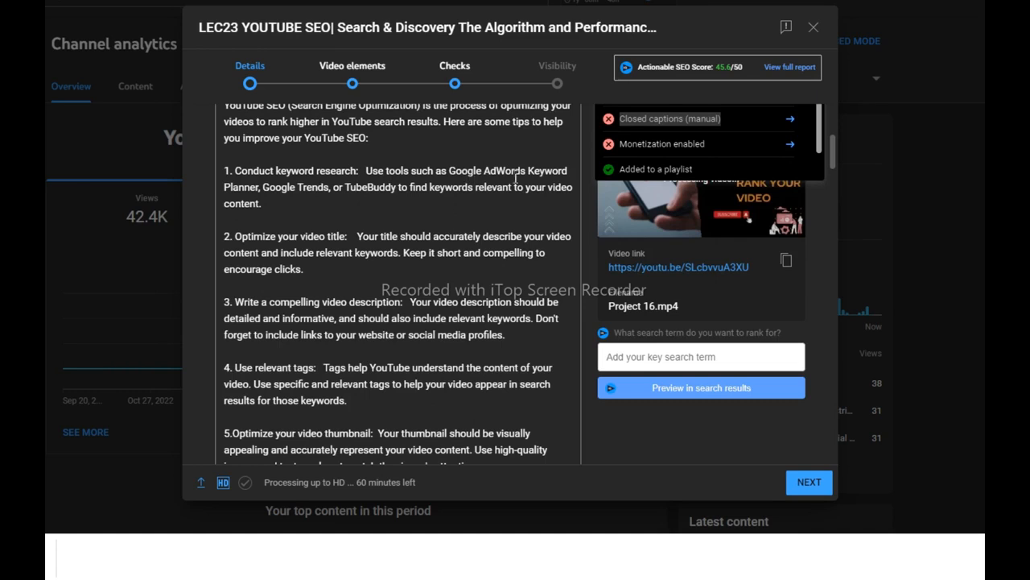
pyautogui.scroll(-2, 269, 156)
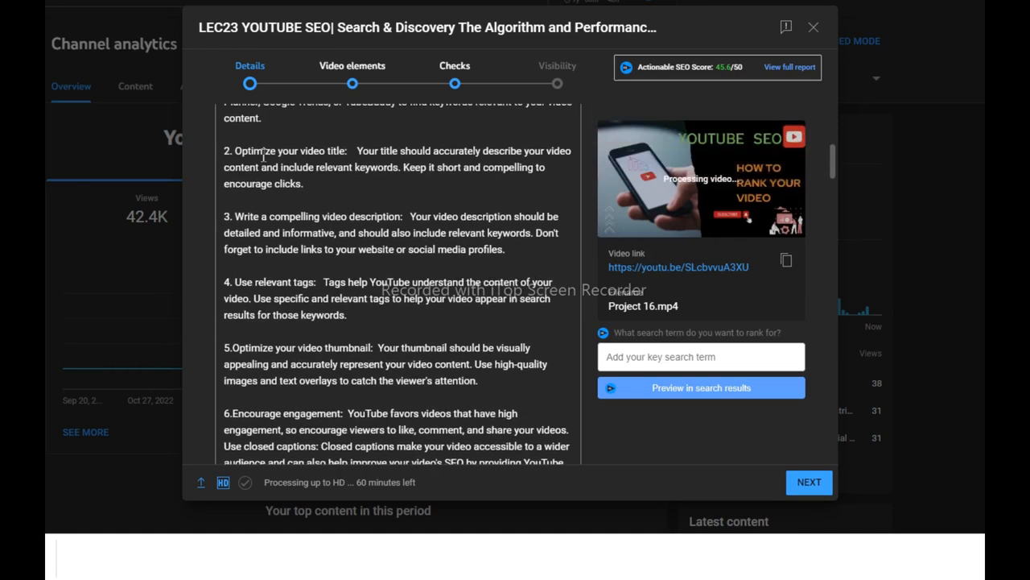
pyautogui.scroll(8, 361, 156)
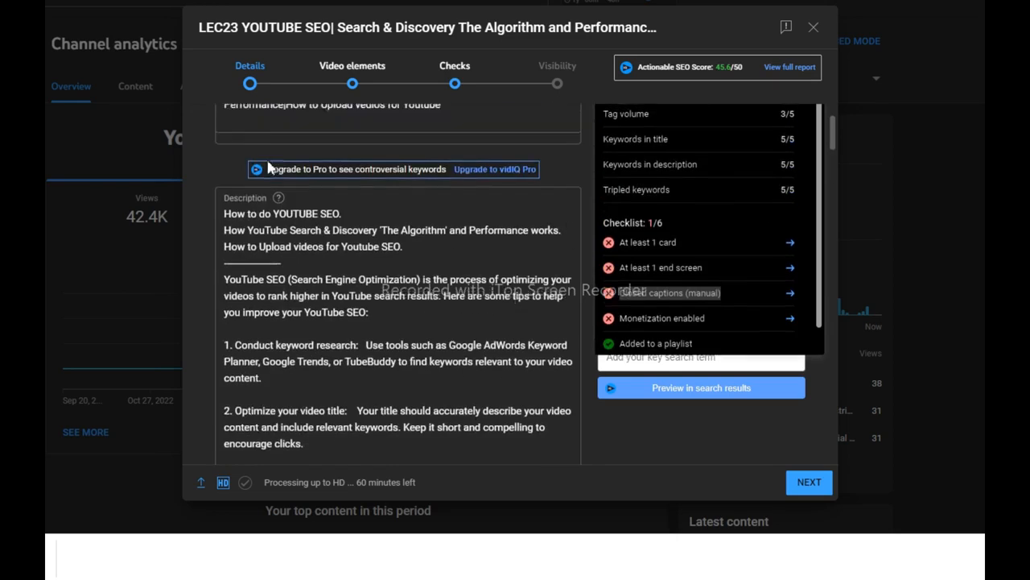
pyautogui.scroll(-6, 345, 182)
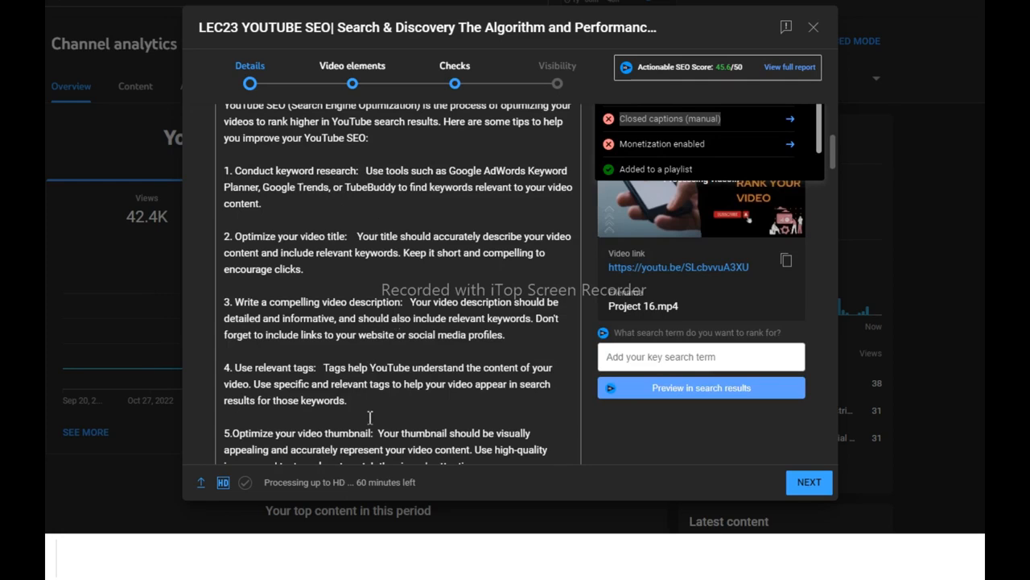
pyautogui.scroll(-1, 339, 361)
pyautogui.scroll(-12, 334, 294)
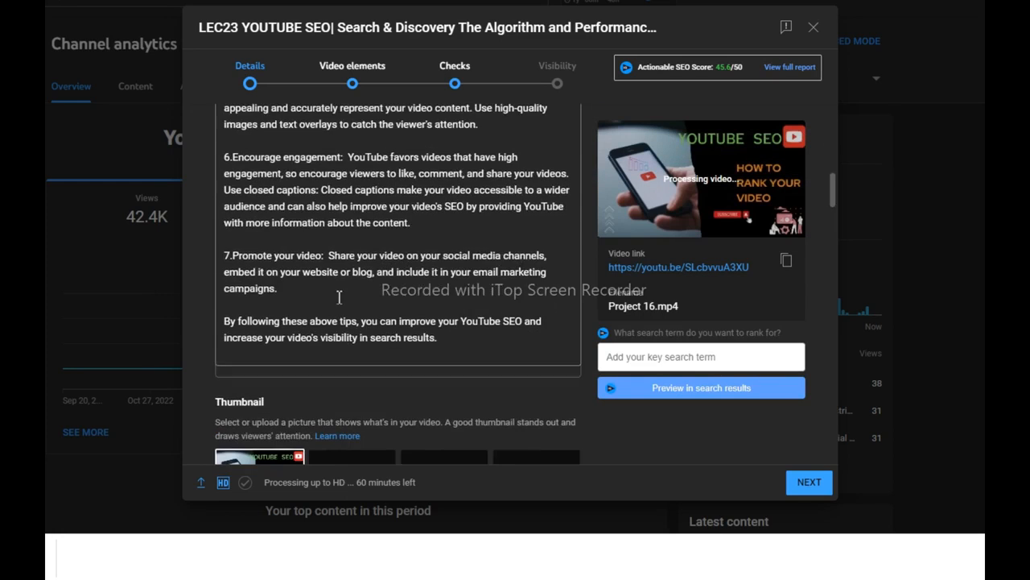
# - Examine the list of tags entered for the video and its character limit
pyautogui.scroll(-10, 342, 318)
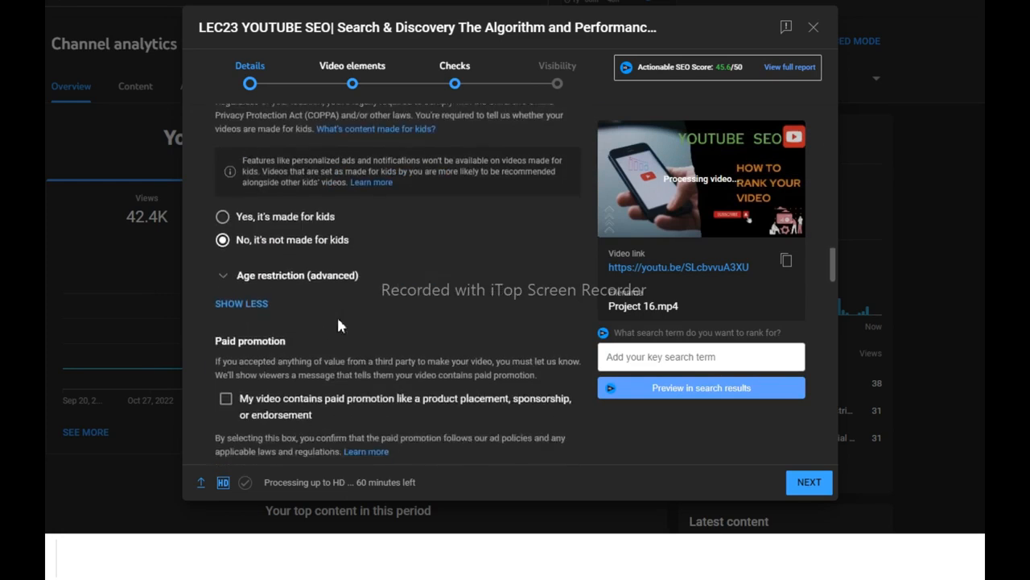
pyautogui.scroll(3, 302, 339)
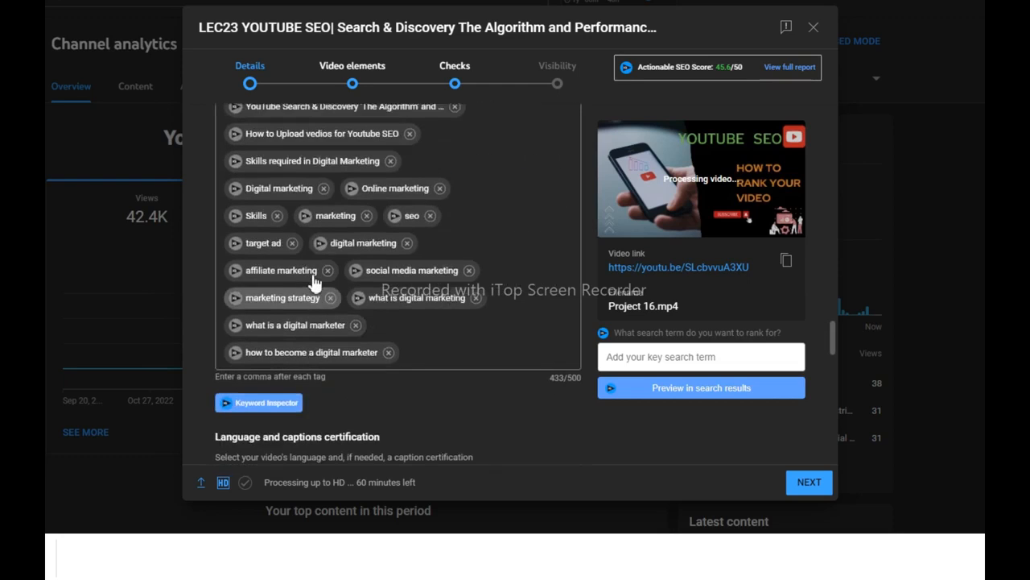
pyautogui.scroll(-2, 313, 309)
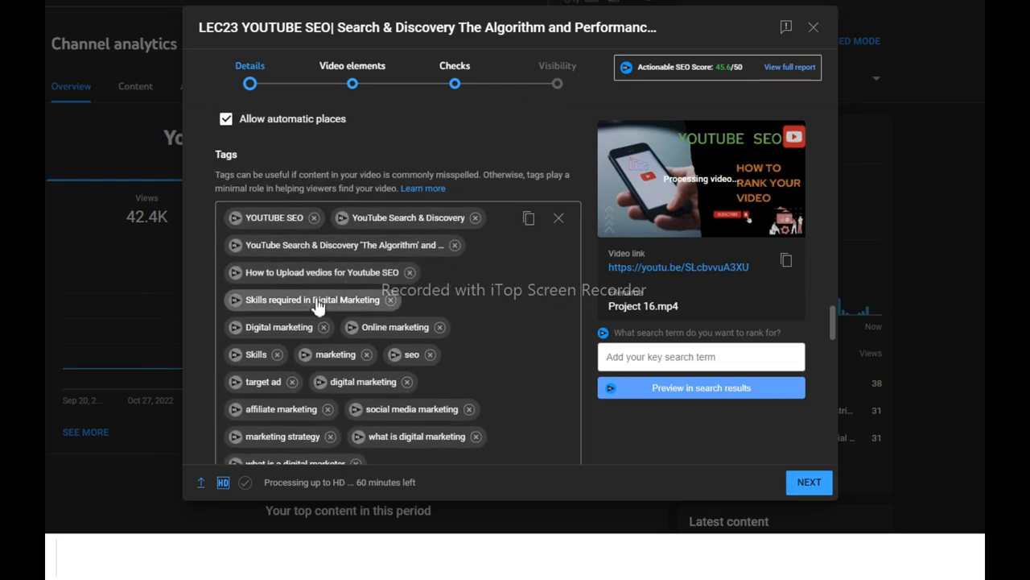
pyautogui.scroll(-2, 310, 302)
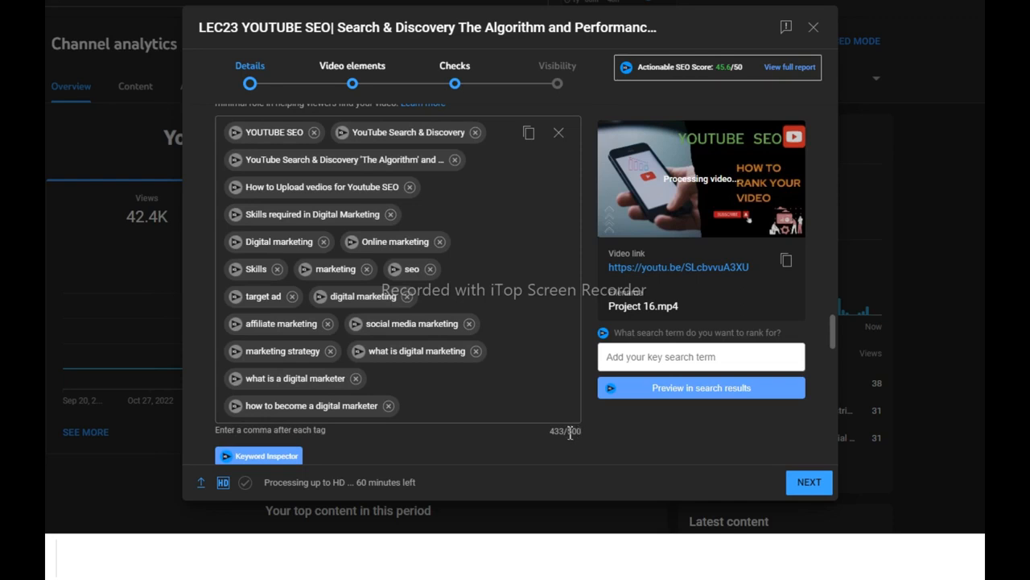
pyautogui.scroll(3, 465, 343)
pyautogui.scroll(-1, 460, 340)
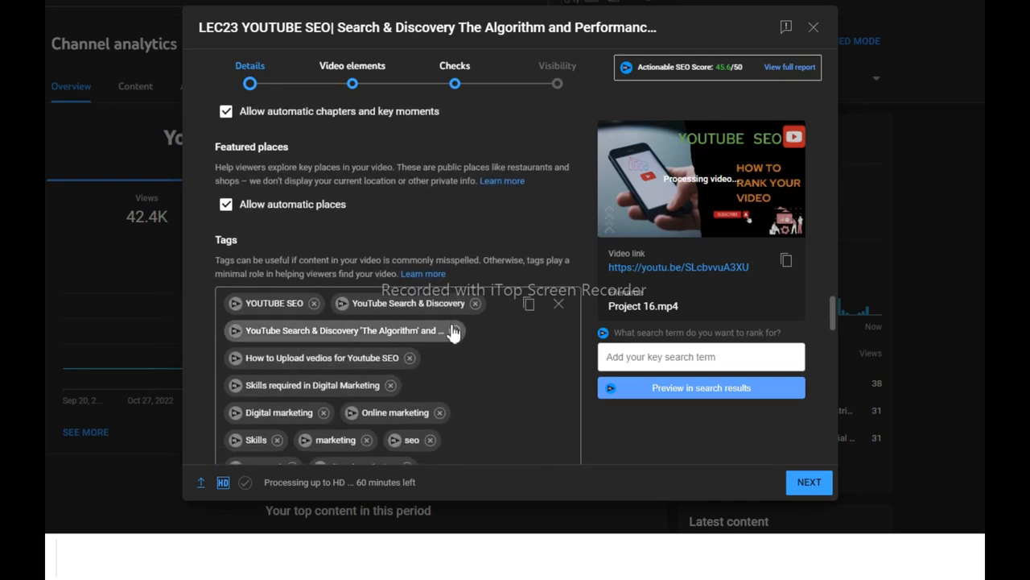
# - Go back to the thumbnail section and examine the selected thumbnail picture
pyautogui.scroll(3, 454, 330)
pyautogui.scroll(10, 451, 331)
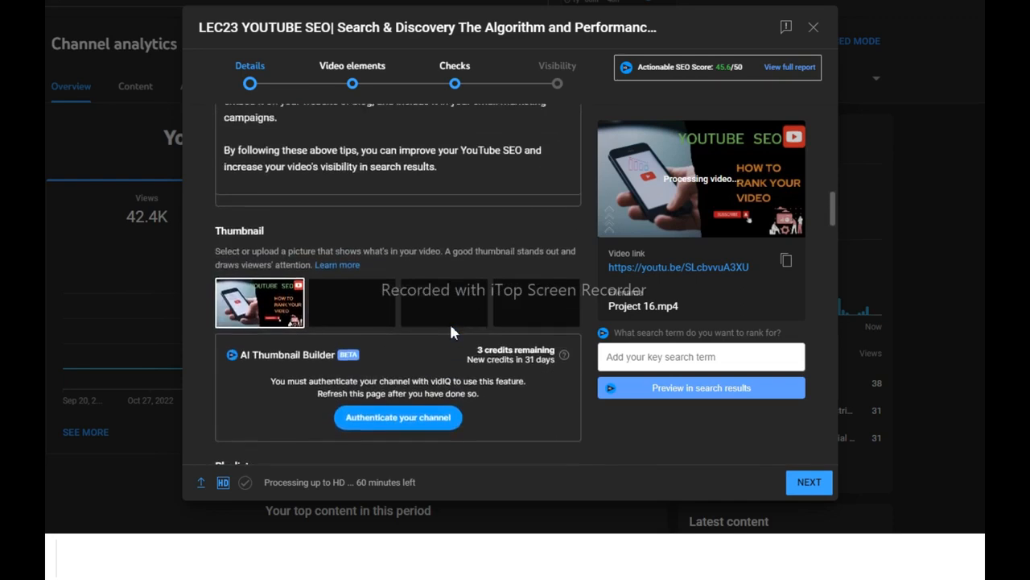
pyautogui.scroll(3, 453, 328)
pyautogui.scroll(-3, 456, 326)
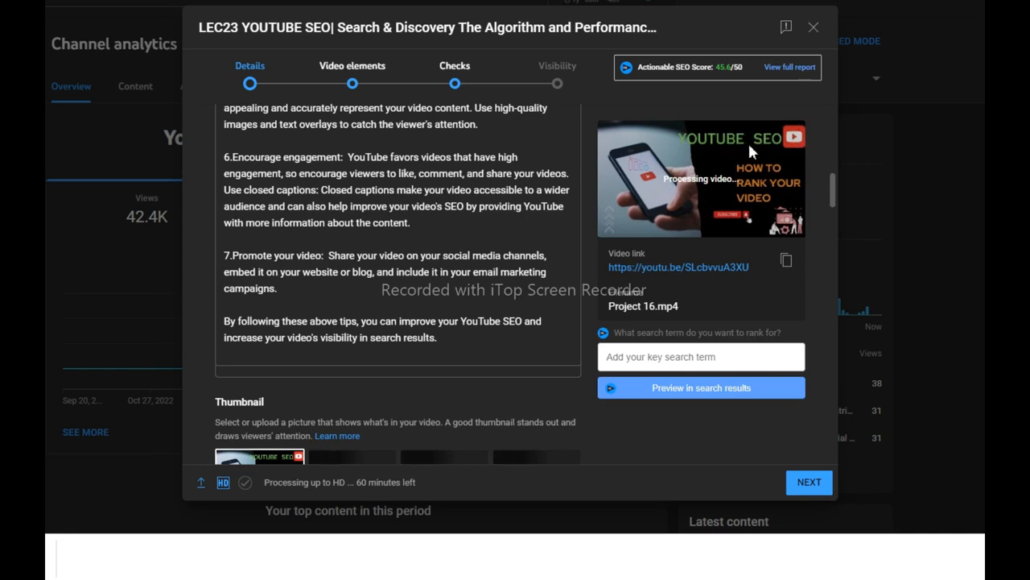
pyautogui.scroll(-2, 709, 171)
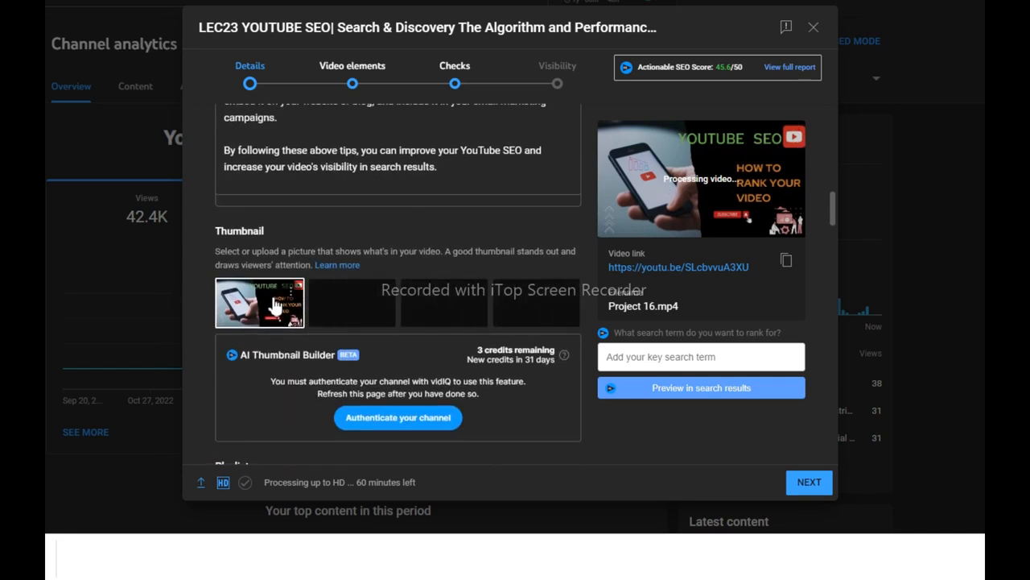
# - Check which playlists the video is assigned to, keeping Essentials of Digital Marketing selected
pyautogui.scroll(-3, 281, 306)
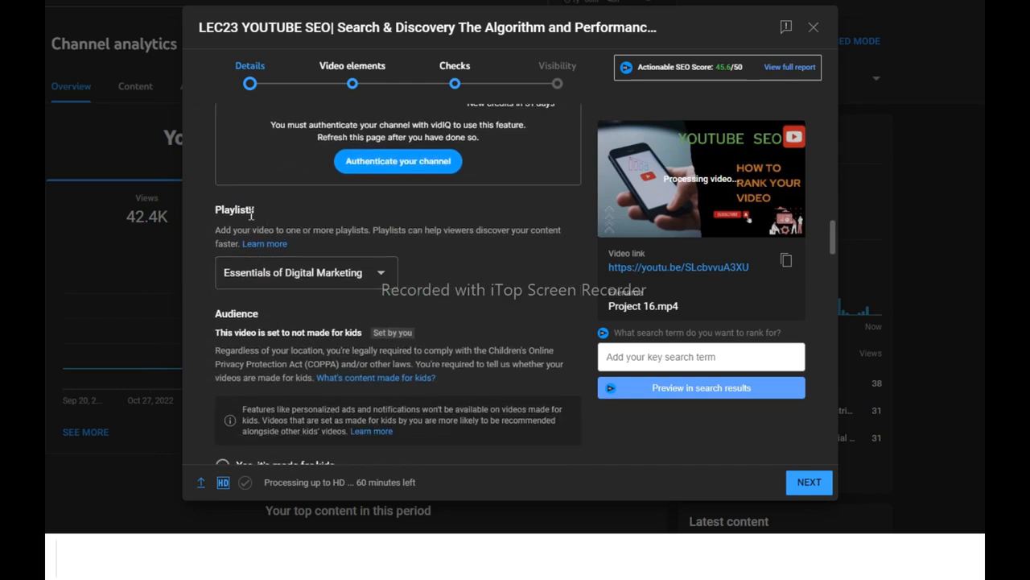
pyautogui.click(380, 272)
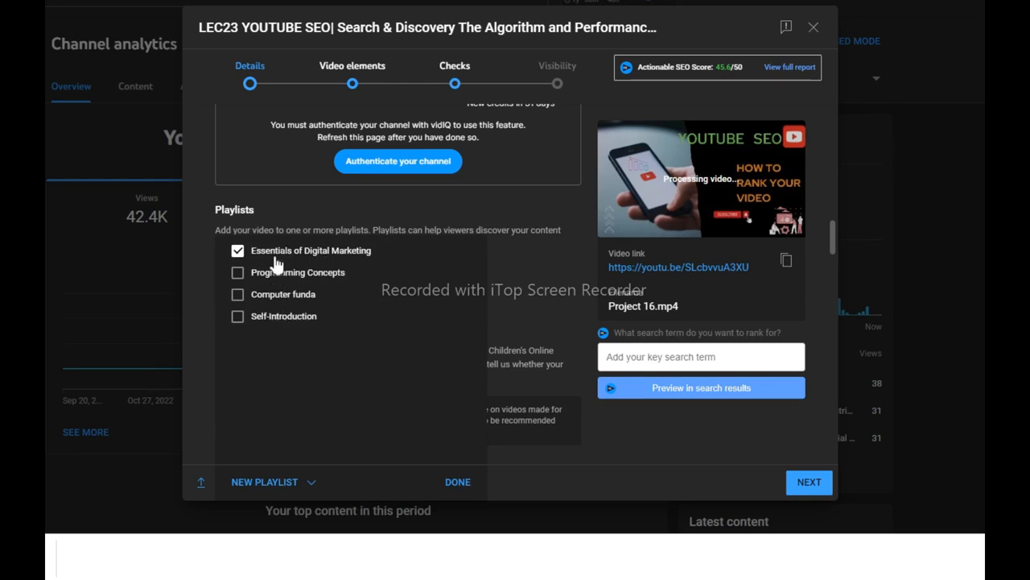
pyautogui.click(463, 483)
# - Expand the advanced age restriction options and examine them together with the made-for-kids and paid promotion settings
pyautogui.scroll(-3, 378, 296)
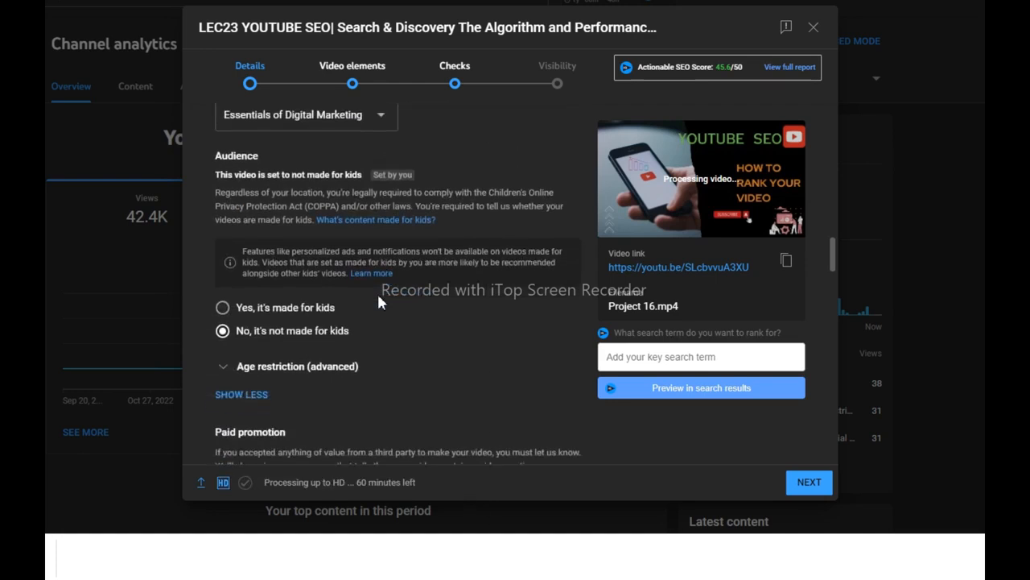
pyautogui.click(329, 273)
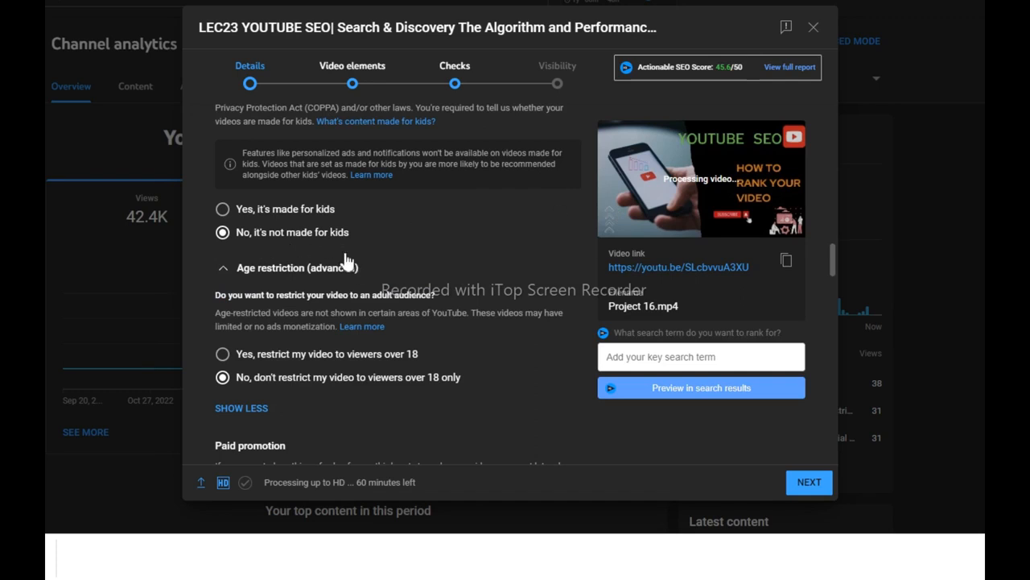
pyautogui.scroll(-1, 346, 260)
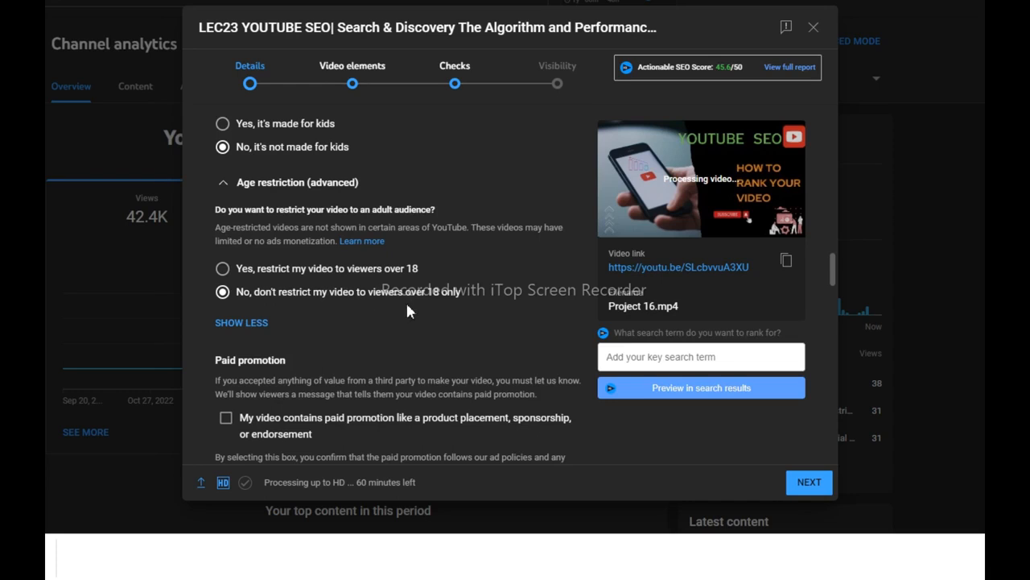
pyautogui.scroll(-2, 407, 307)
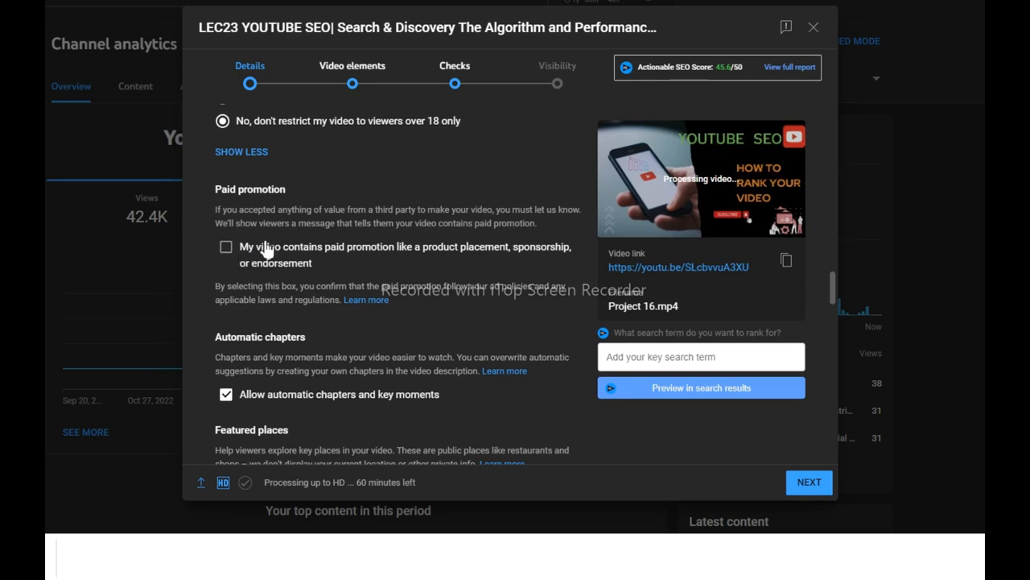
# - Examine the automatic chapters, featured places and tags settings, continuing to the language and captions section
pyautogui.scroll(-3, 270, 238)
pyautogui.scroll(-1, 274, 241)
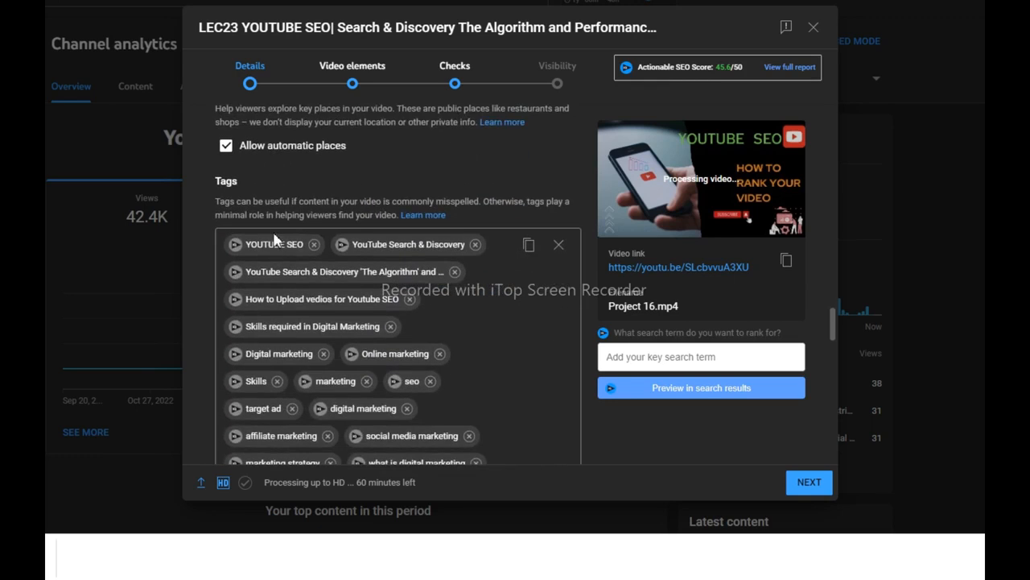
pyautogui.scroll(1, 258, 167)
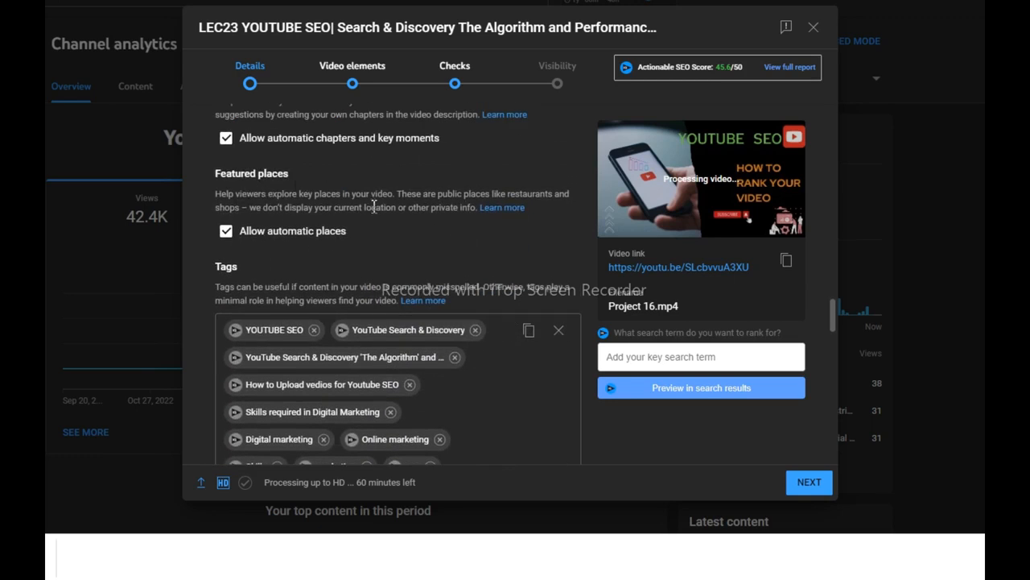
pyautogui.scroll(-1, 373, 207)
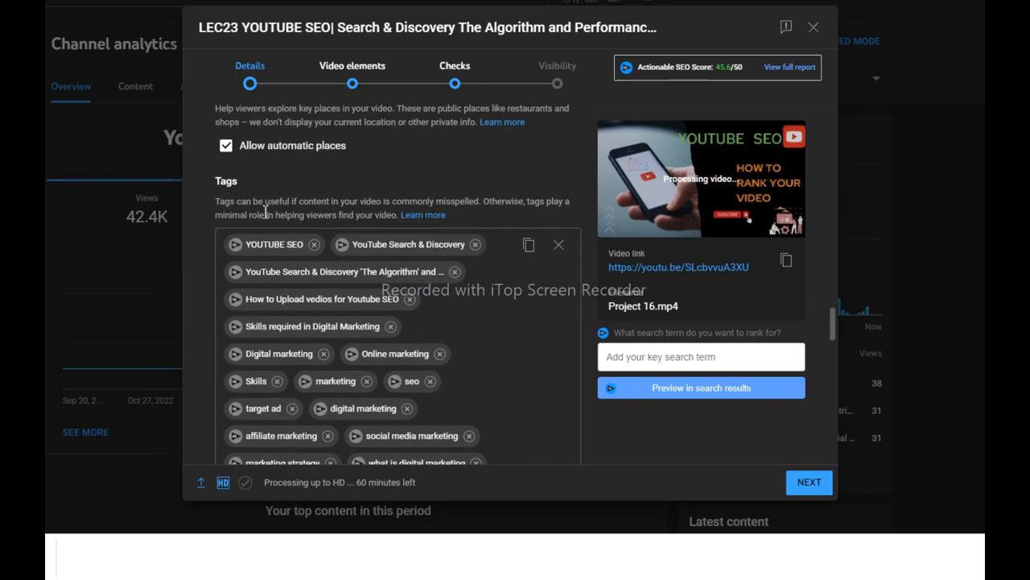
pyautogui.scroll(-4, 265, 210)
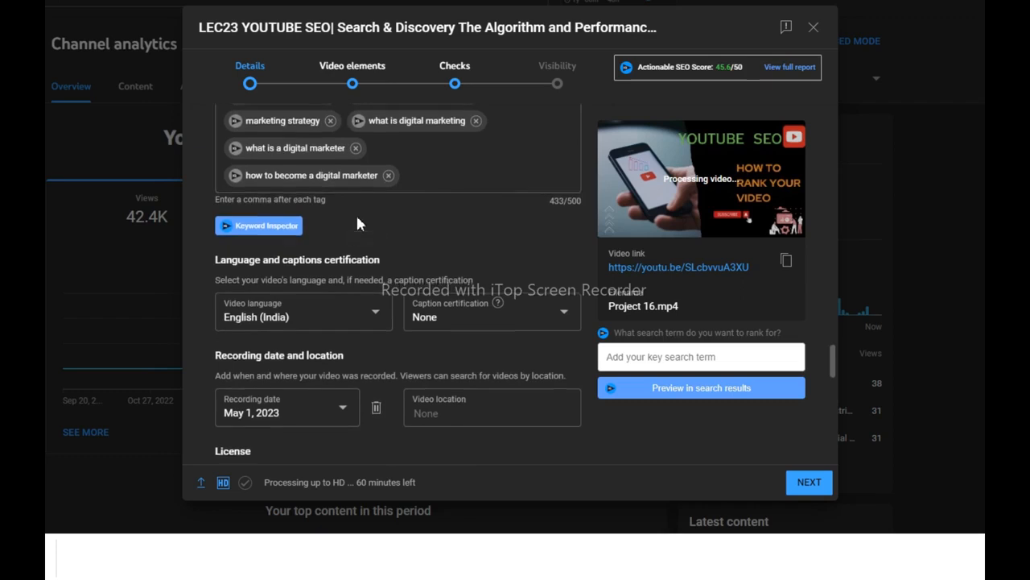
pyautogui.scroll(-1, 356, 214)
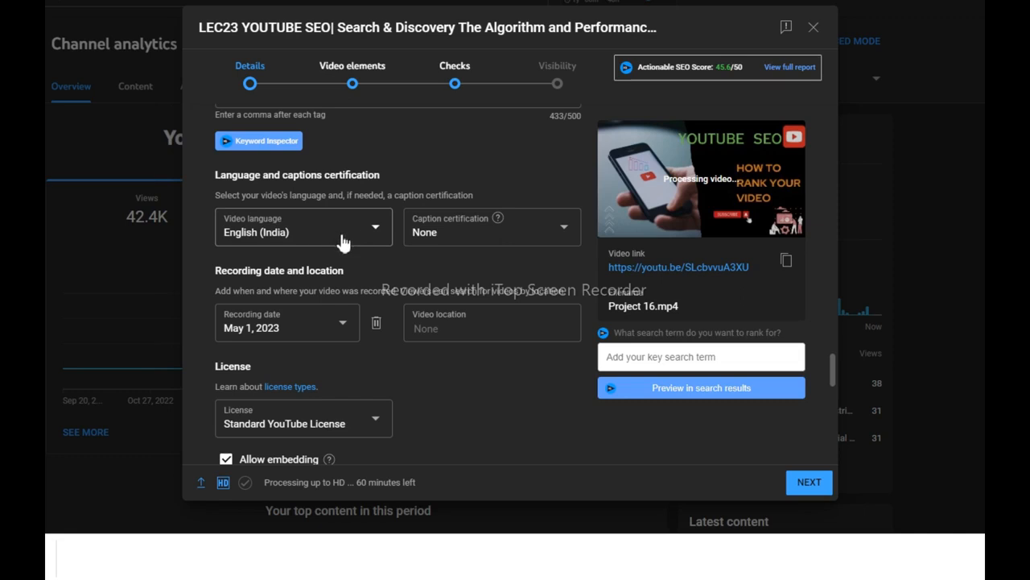
# - Browse the available video languages and close the list, keeping English (India)
pyautogui.click(374, 234)
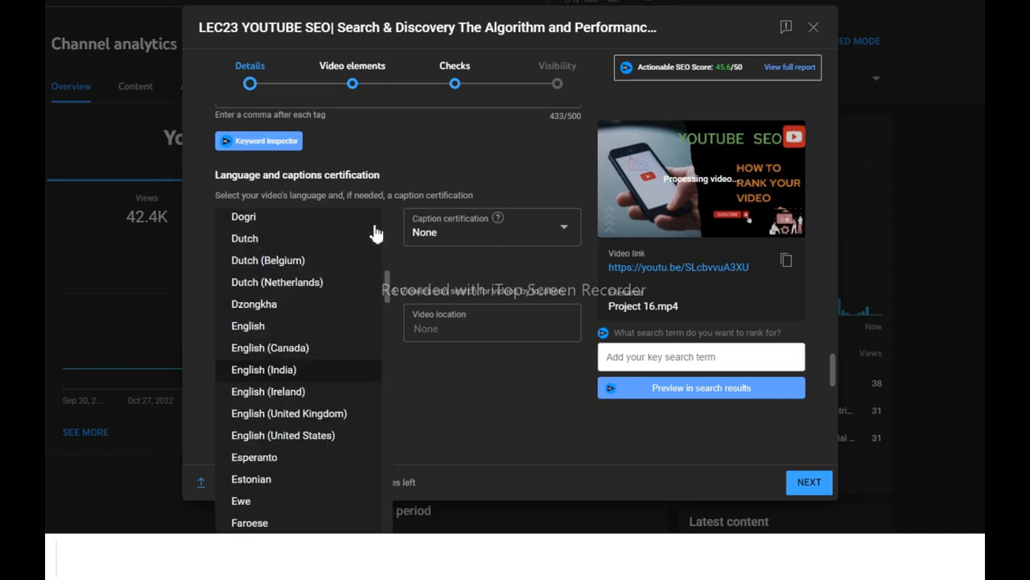
pyautogui.scroll(6, 378, 245)
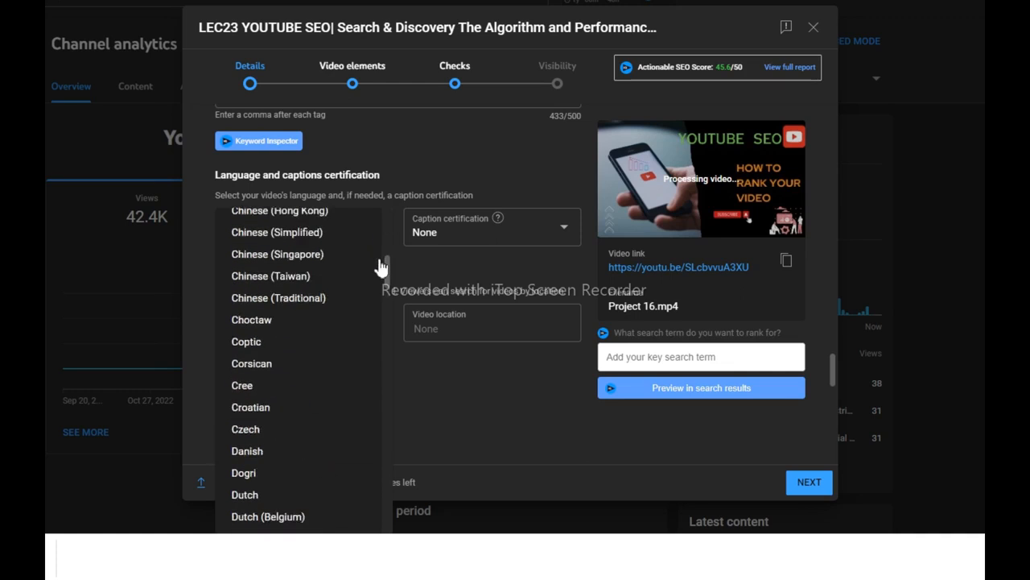
pyautogui.scroll(2, 310, 370)
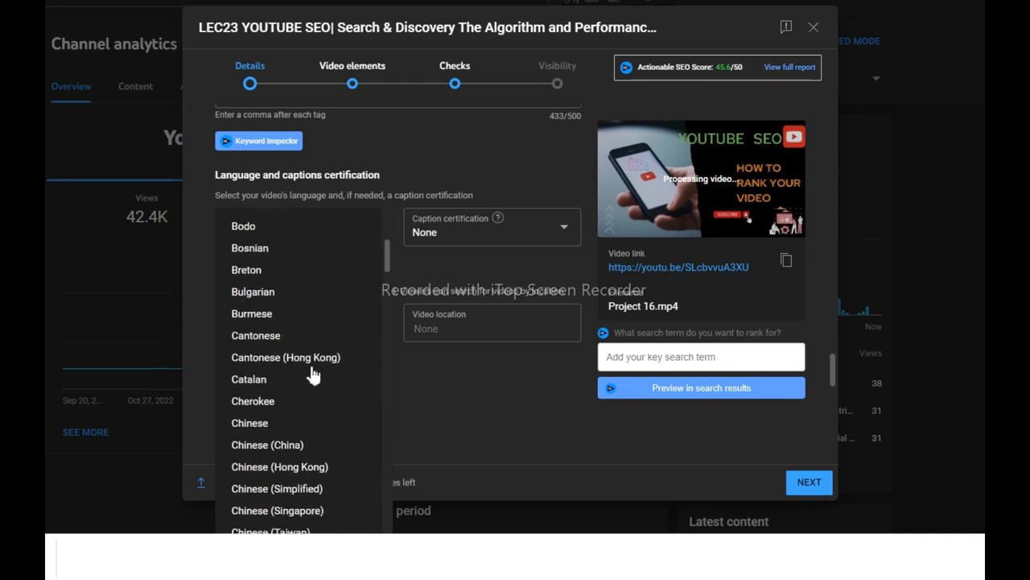
pyautogui.scroll(4, 287, 299)
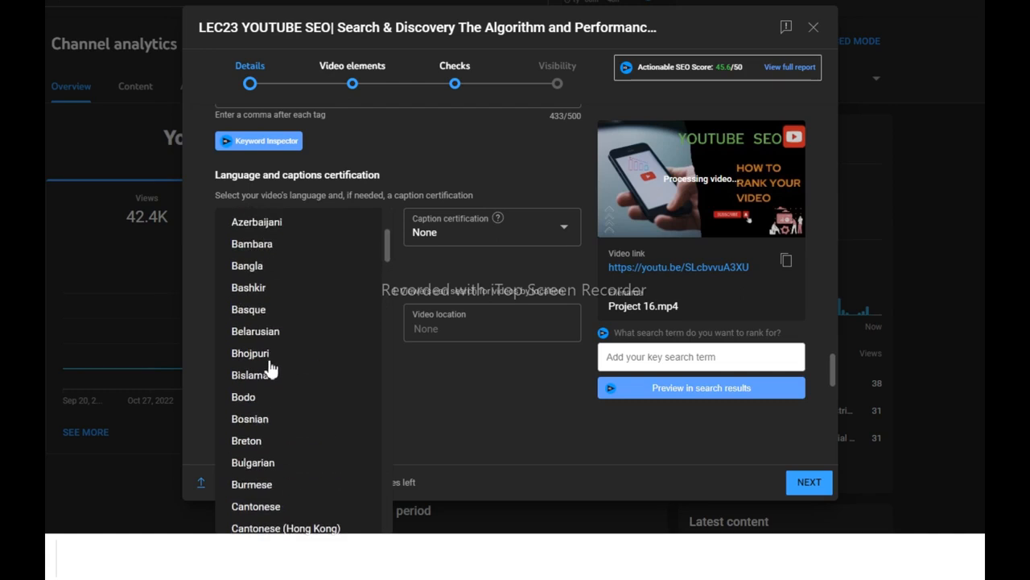
pyautogui.scroll(2, 270, 366)
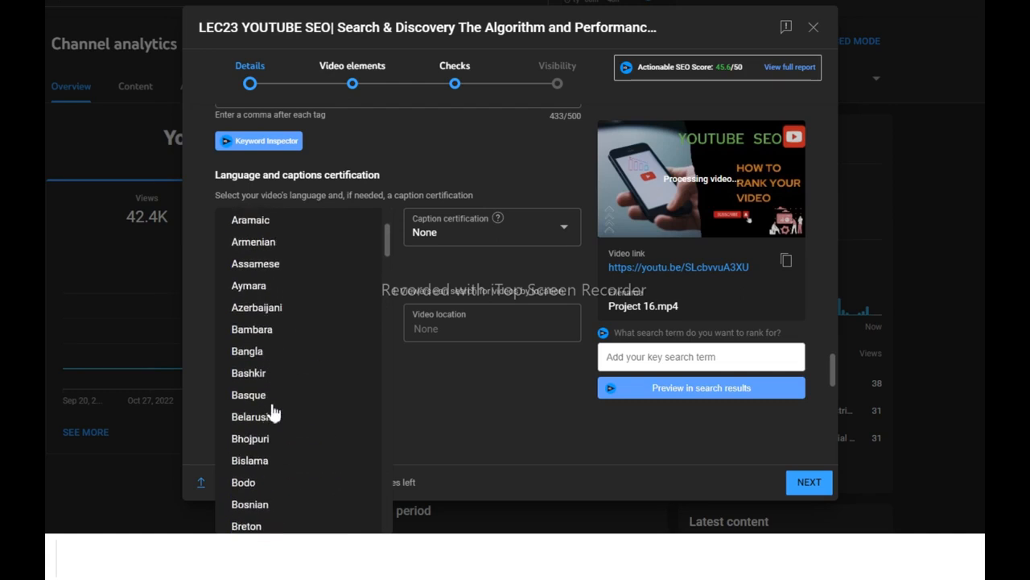
pyautogui.scroll(5, 274, 413)
pyautogui.scroll(-15, 274, 412)
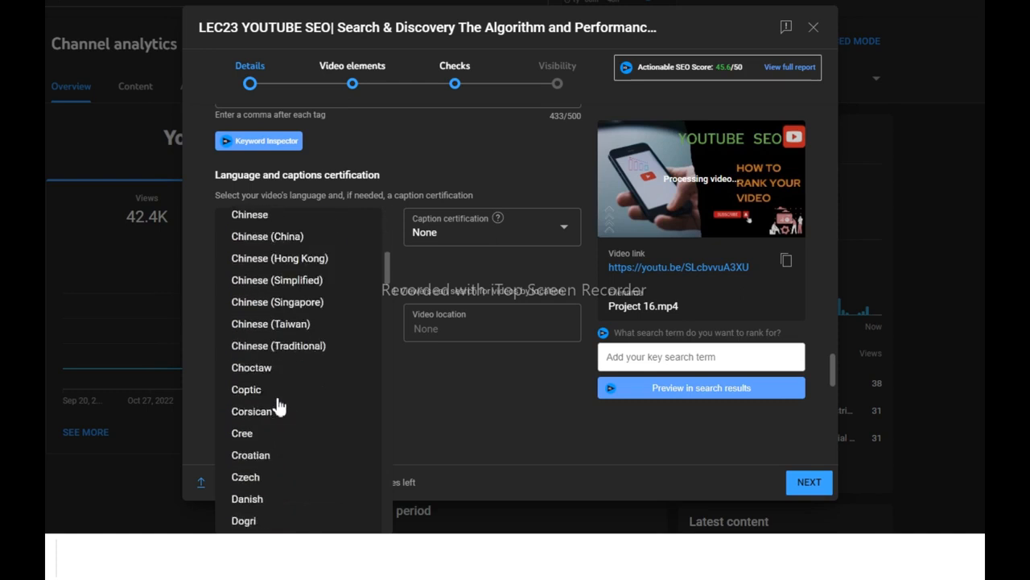
pyautogui.scroll(-8, 280, 411)
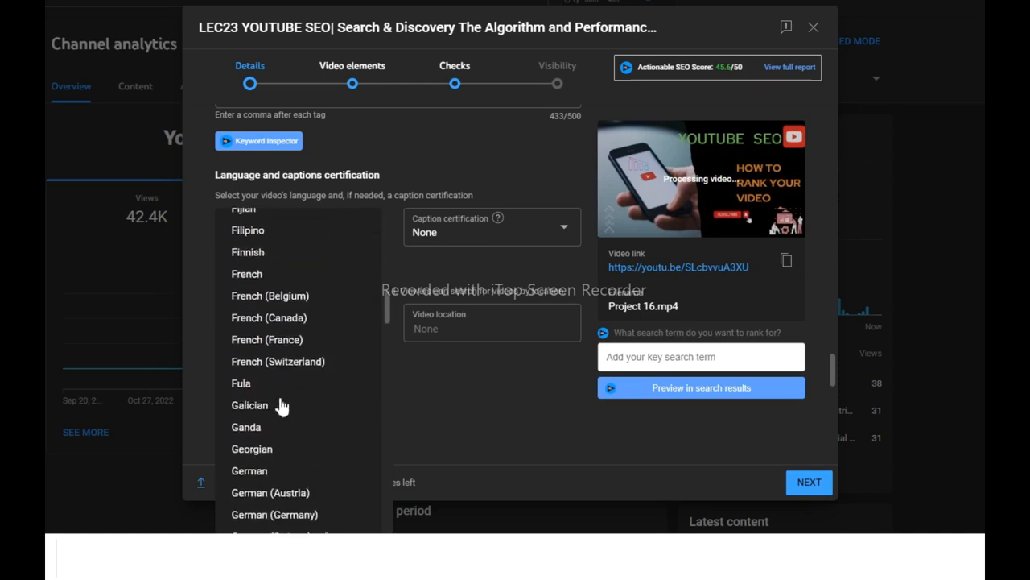
pyautogui.scroll(-5, 282, 409)
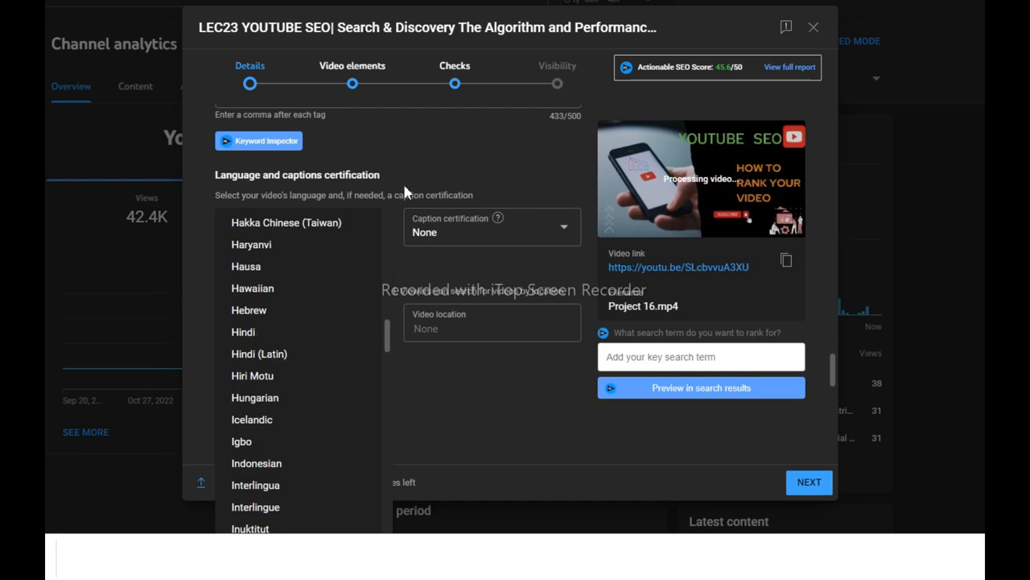
pyautogui.click(474, 154)
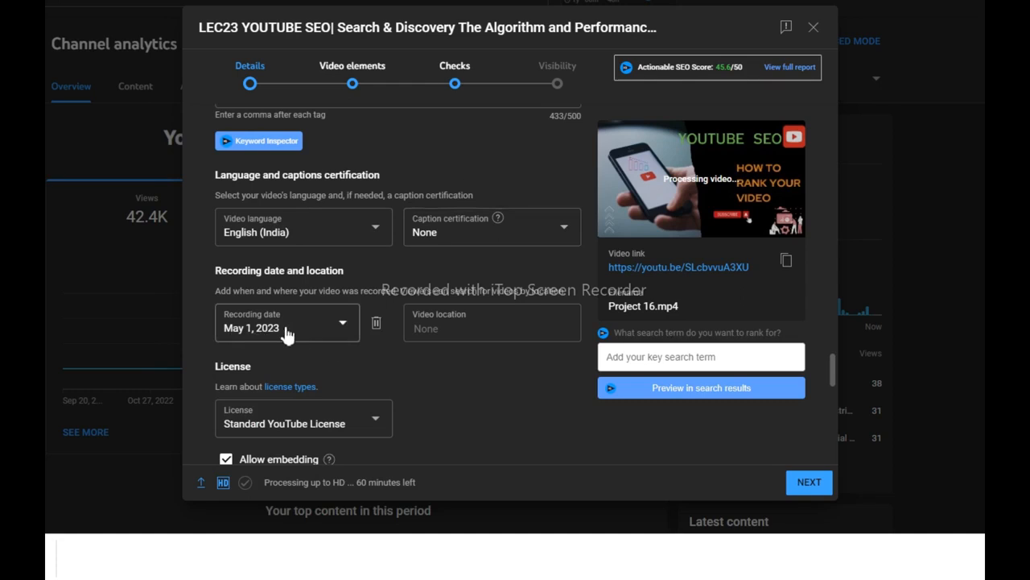
# - Examine the recording date, license, embedding, subscriber notification and Shorts sampling settings, continuing to the video category fields
pyautogui.scroll(-2, 287, 334)
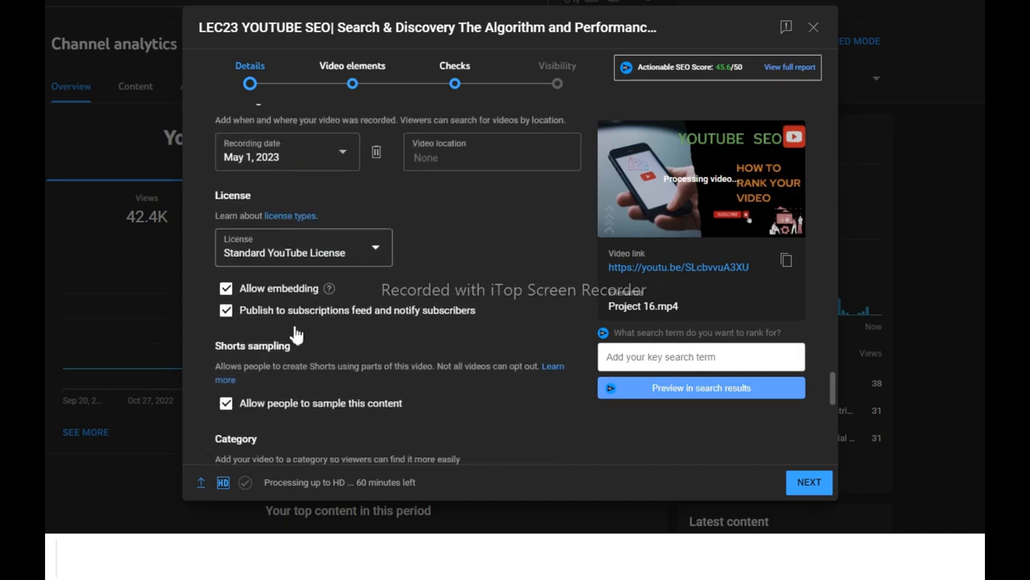
pyautogui.scroll(-1, 363, 256)
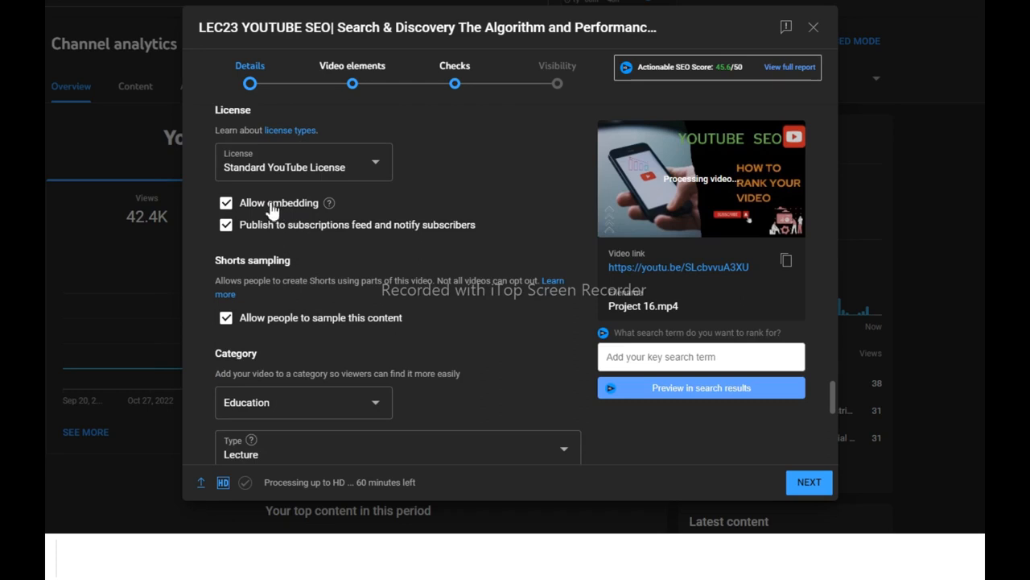
pyautogui.moveTo(331, 210)
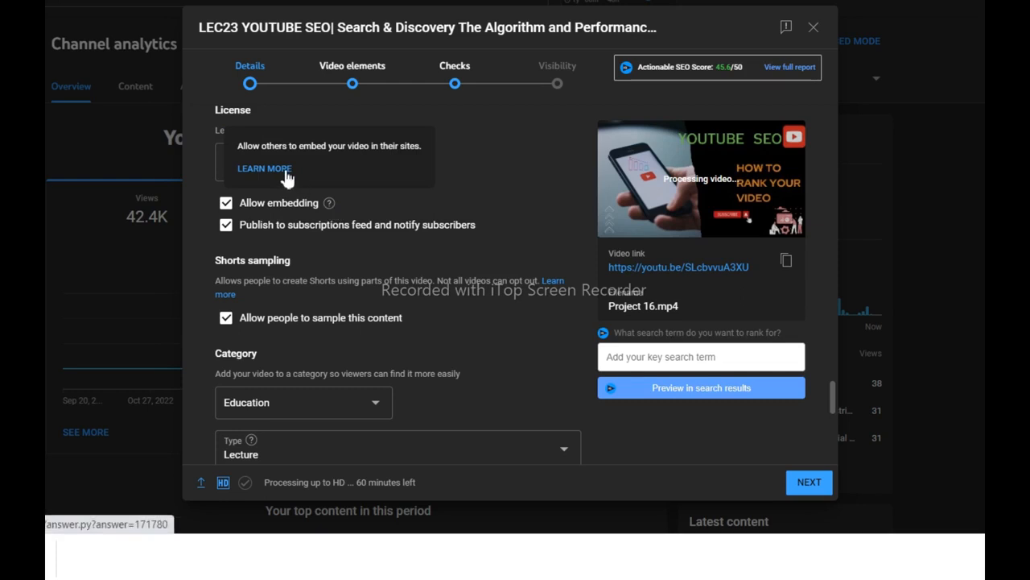
pyautogui.scroll(-1, 393, 246)
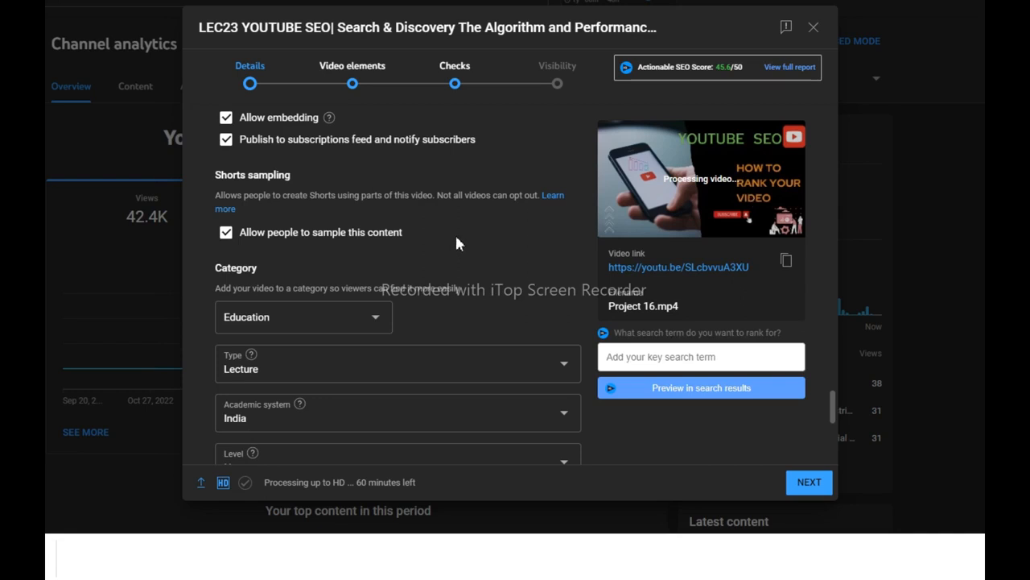
pyautogui.scroll(-2, 457, 235)
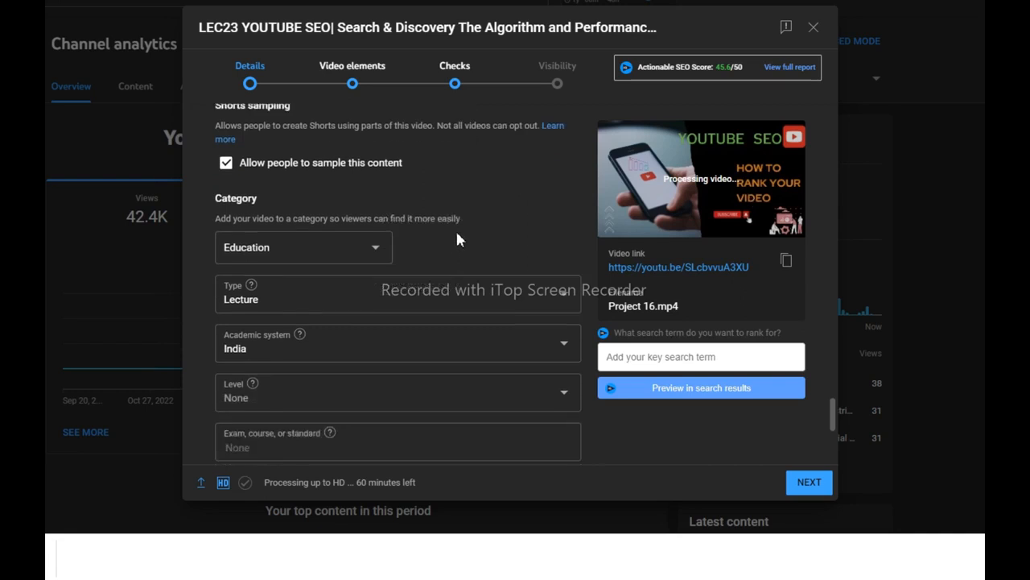
pyautogui.scroll(2, 458, 235)
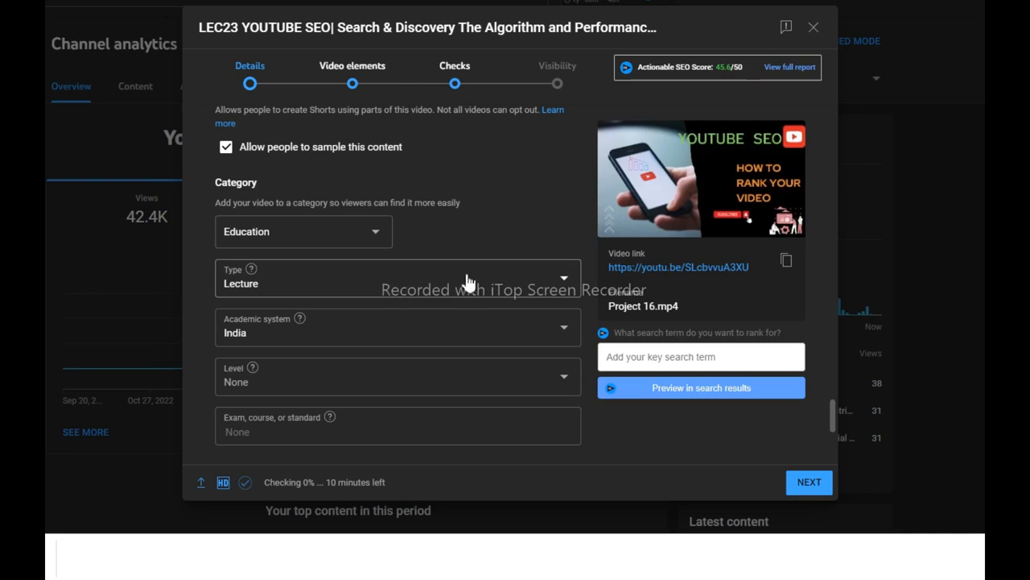
# - Browse the available video categories and education types, keeping Education and Lecture
pyautogui.click(383, 235)
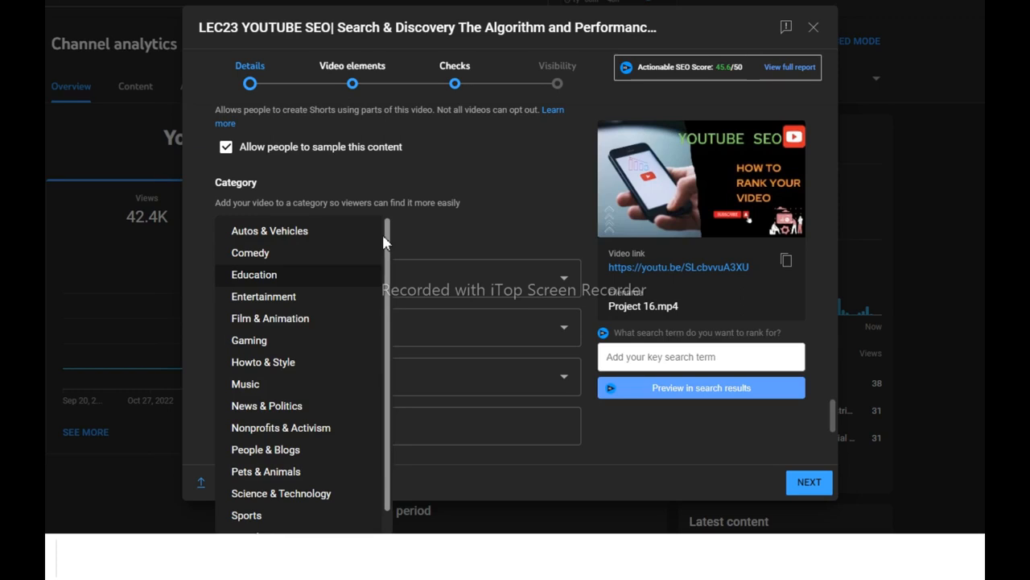
pyautogui.moveTo(385, 268); pyautogui.dragTo(419, 232)
pyautogui.click(424, 211)
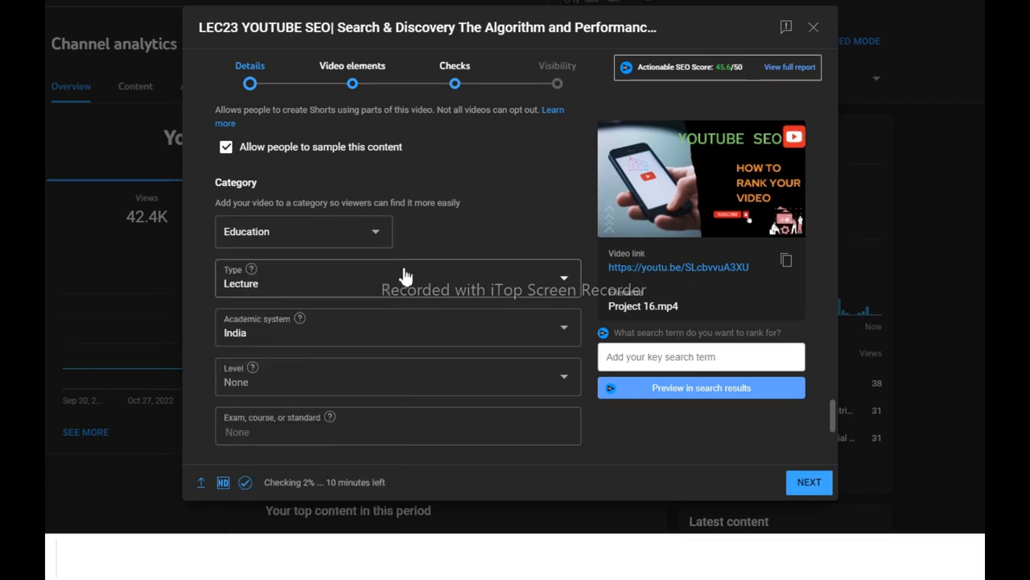
pyautogui.click(468, 277)
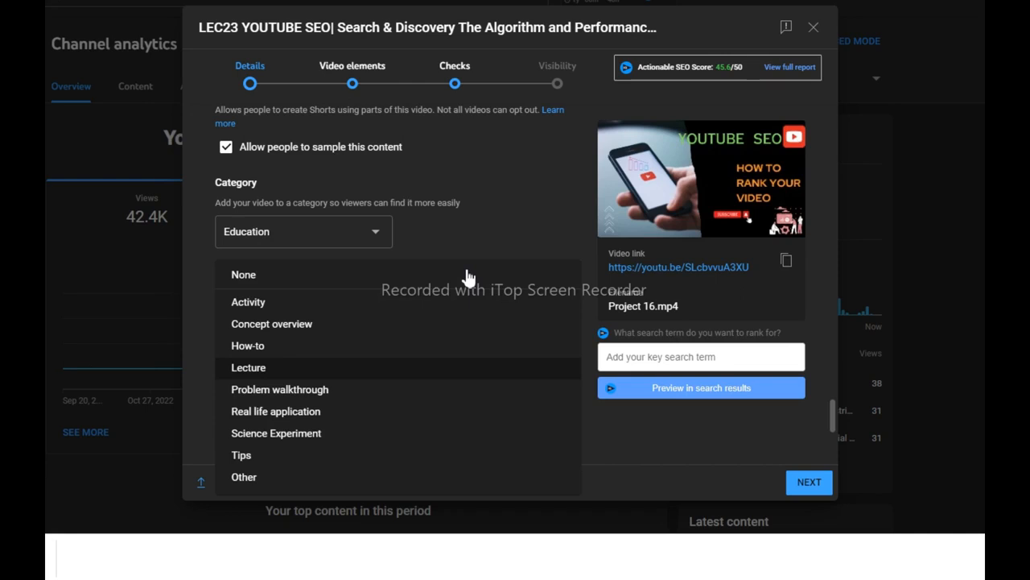
pyautogui.click(517, 195)
# - Check the list of countries for the academic system and close it, keeping India
pyautogui.scroll(-3, 519, 207)
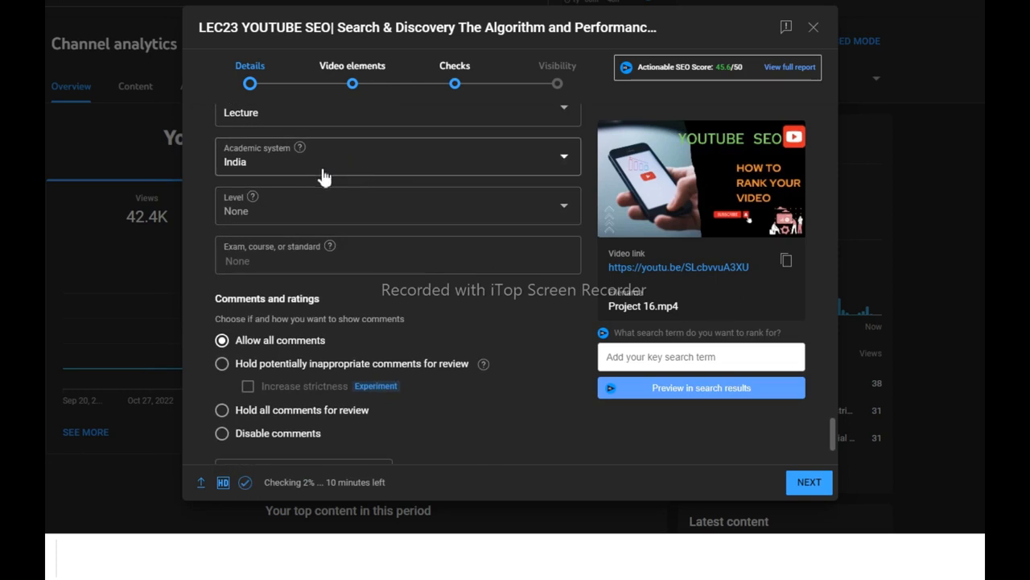
pyautogui.scroll(2, 322, 177)
pyautogui.click(533, 252)
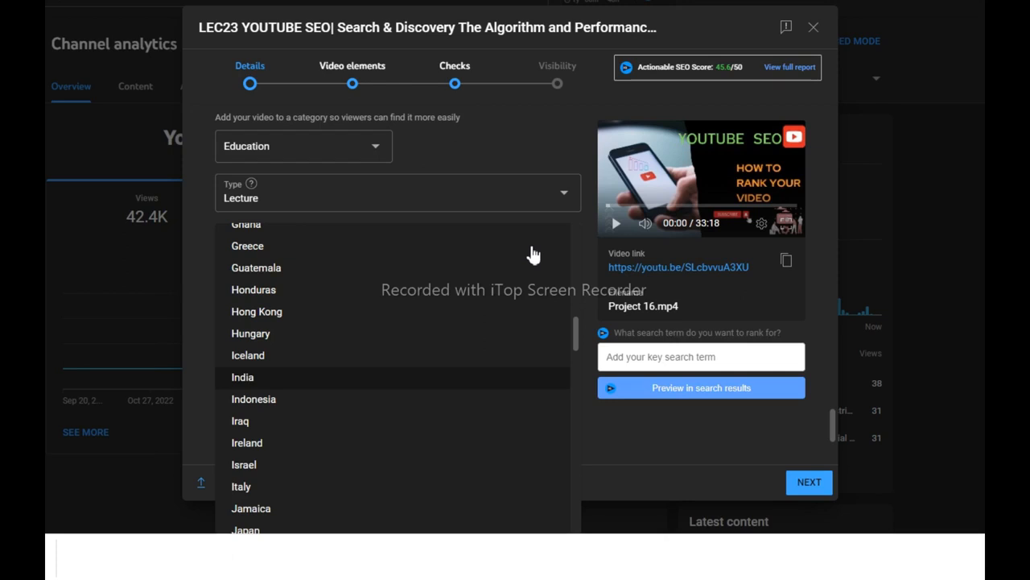
pyautogui.click(524, 132)
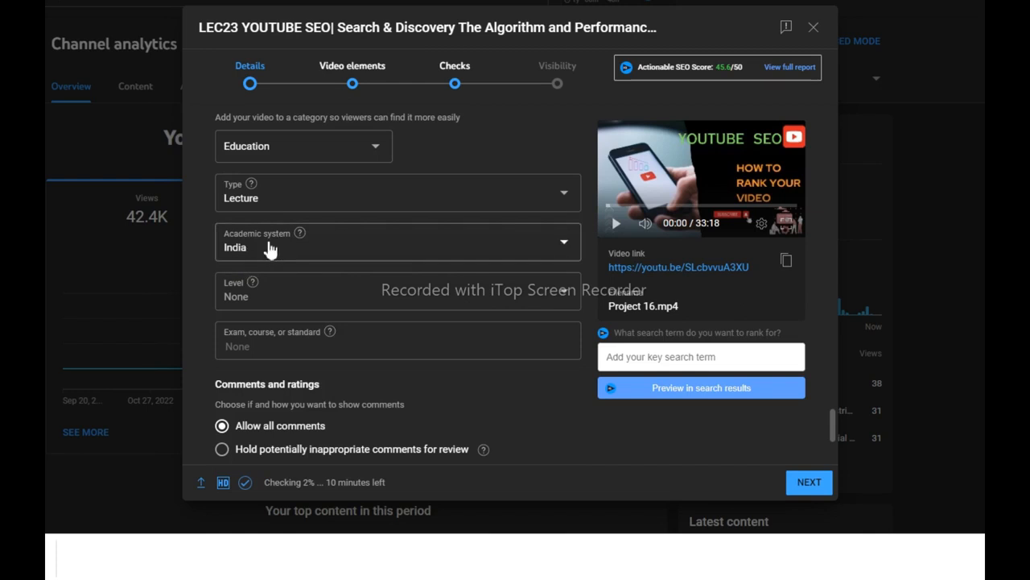
# - Set the academic system to None
pyautogui.click(385, 251)
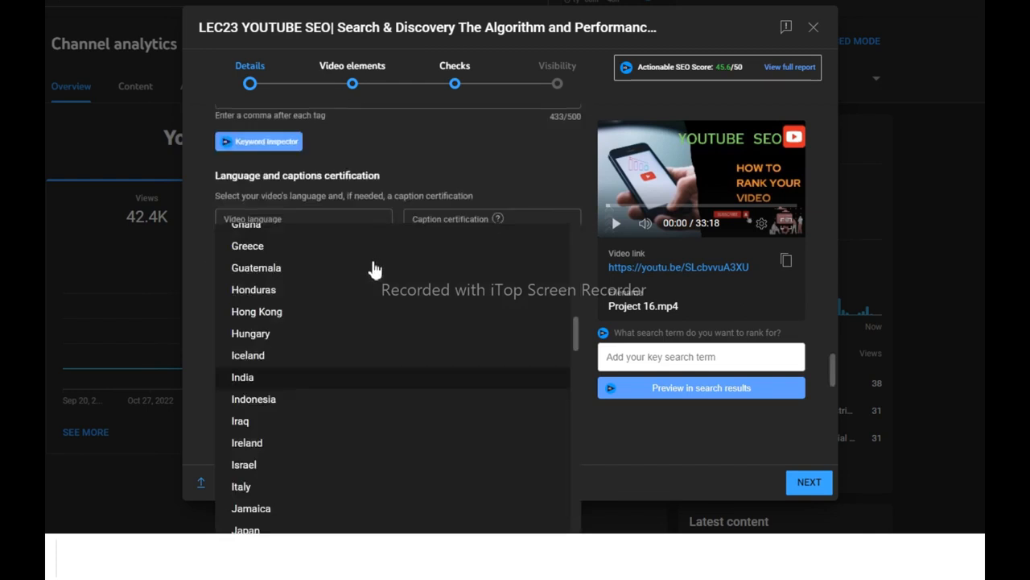
pyautogui.scroll(10, 374, 270)
pyautogui.click(262, 240)
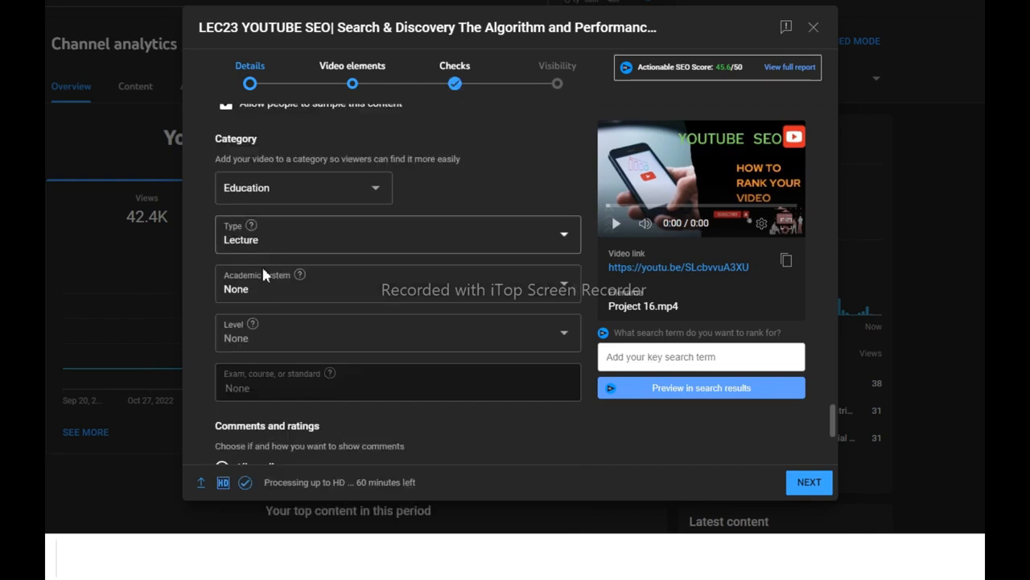
# - Choose India as the video's academic system
pyautogui.moveTo(300, 279)
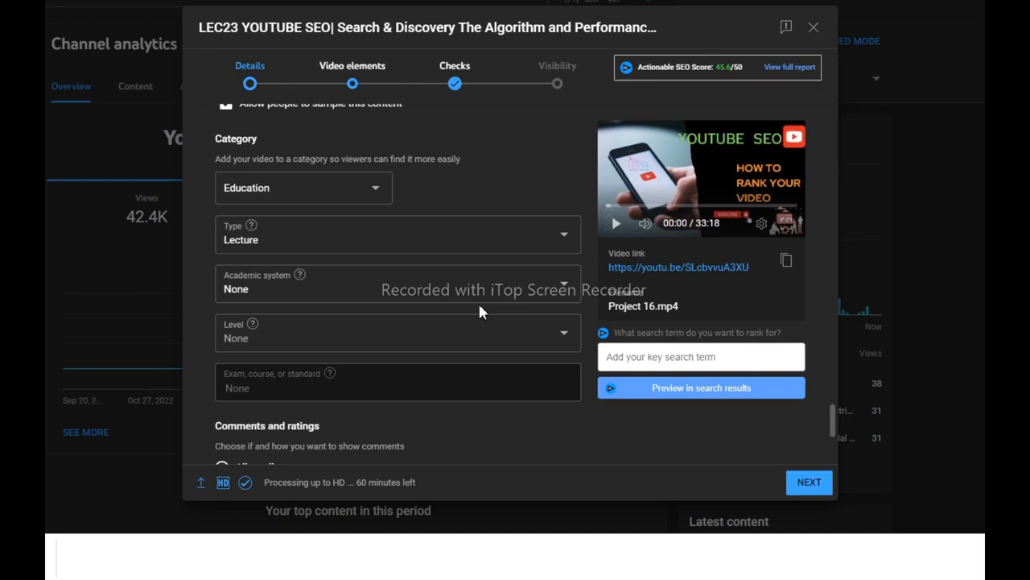
pyautogui.scroll(-1, 451, 298)
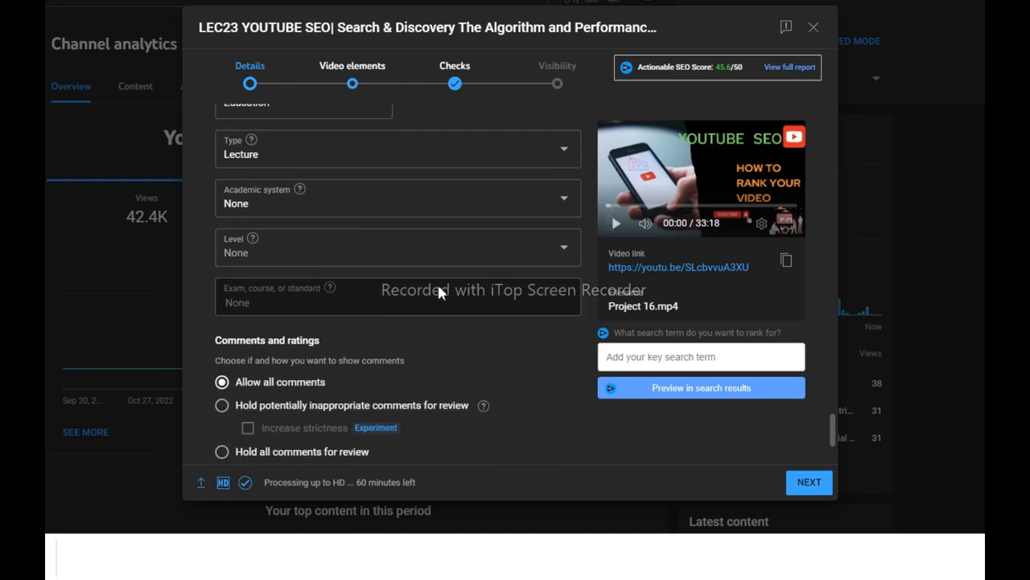
pyautogui.scroll(-1, 407, 213)
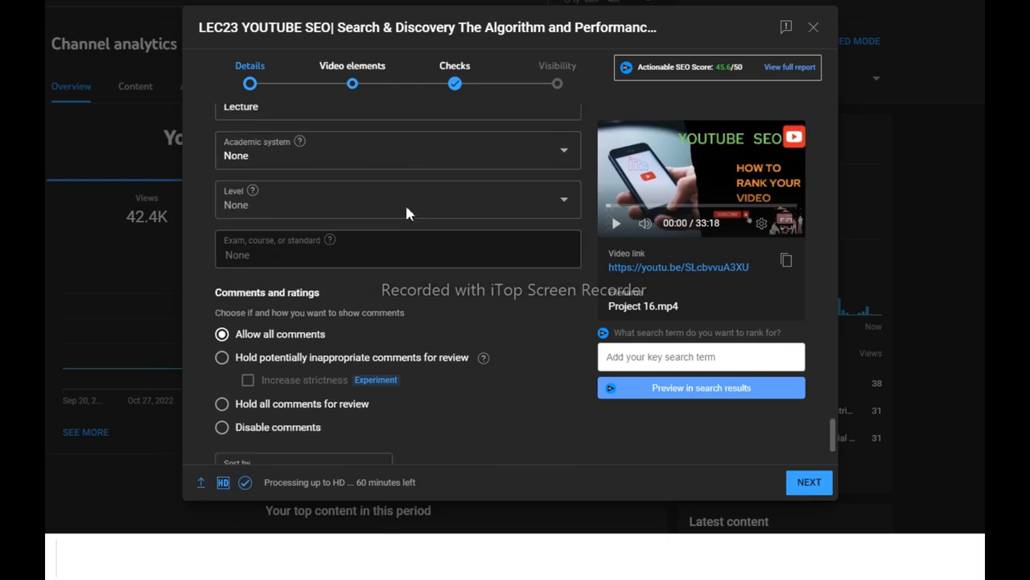
pyautogui.scroll(1, 379, 197)
pyautogui.click(449, 208)
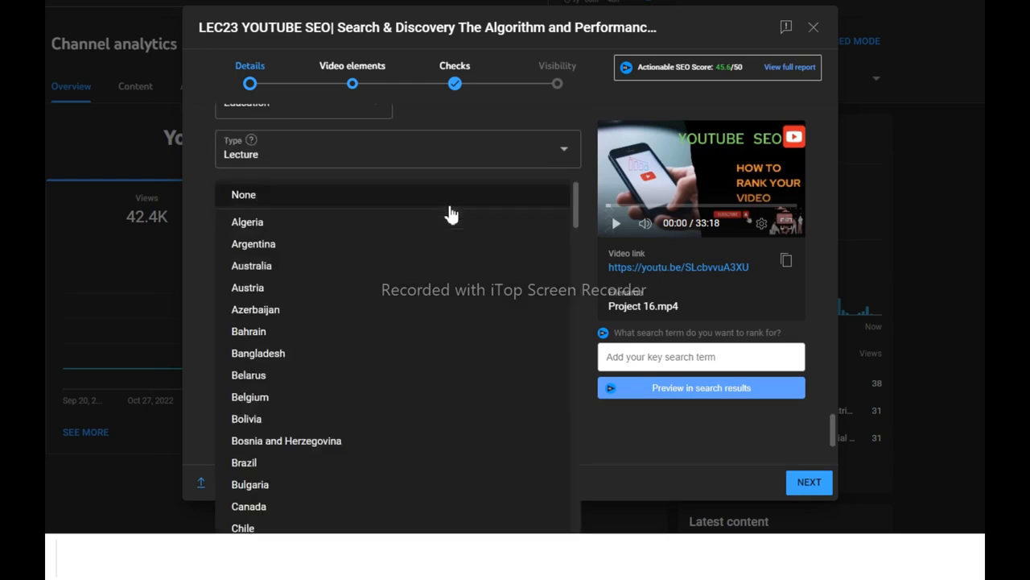
pyautogui.scroll(-9, 400, 329)
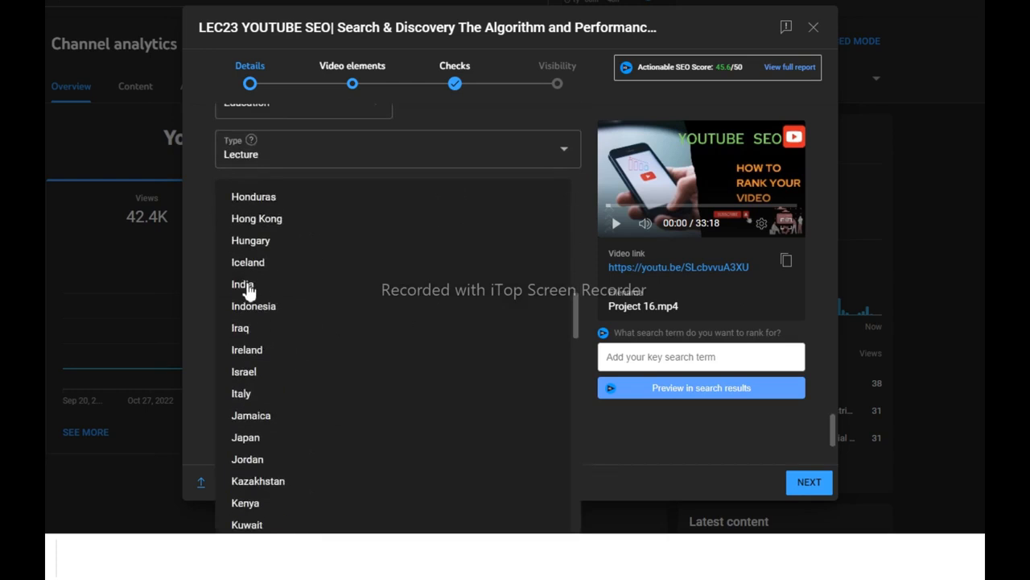
pyautogui.click(245, 286)
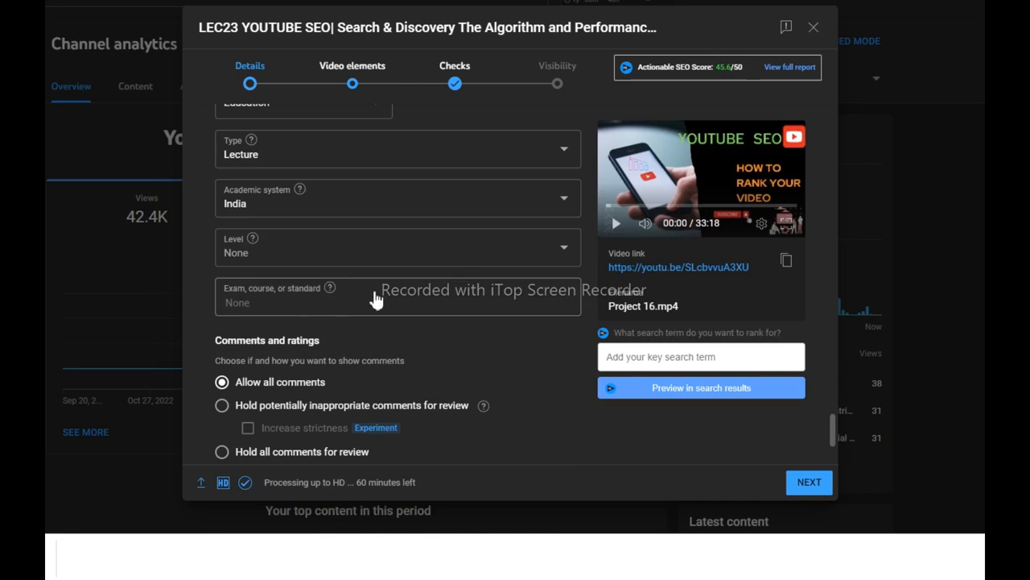
# - Set the education level to Intermediate and check the comments and ratings options below it
pyautogui.click(527, 253)
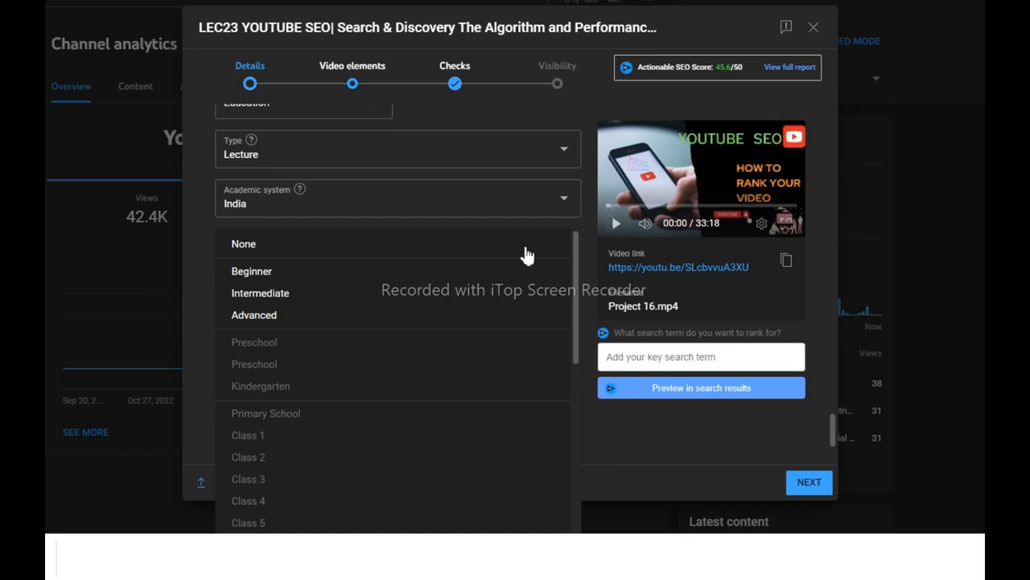
pyautogui.click(277, 298)
pyautogui.scroll(-2, 282, 180)
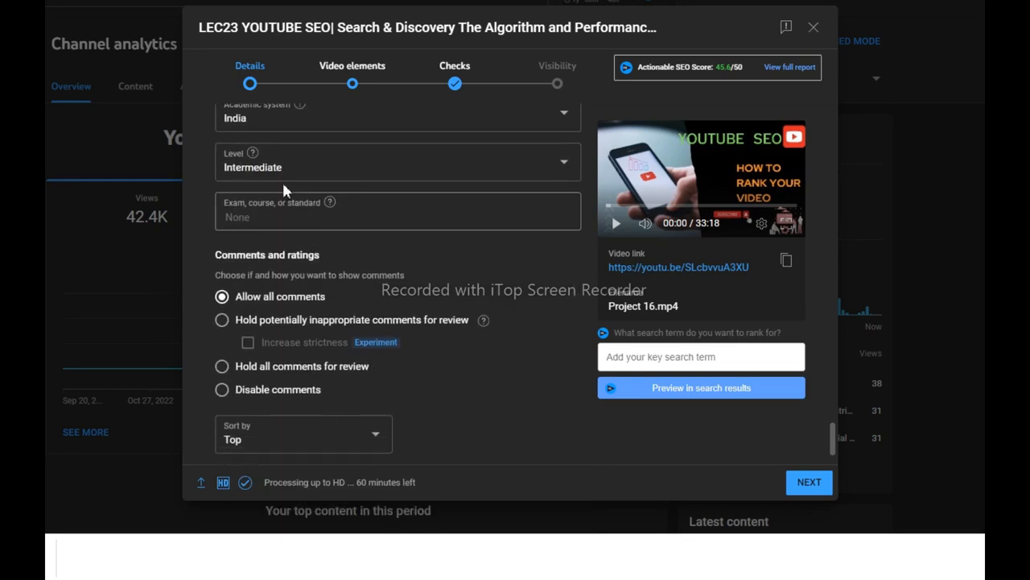
pyautogui.scroll(-1, 311, 215)
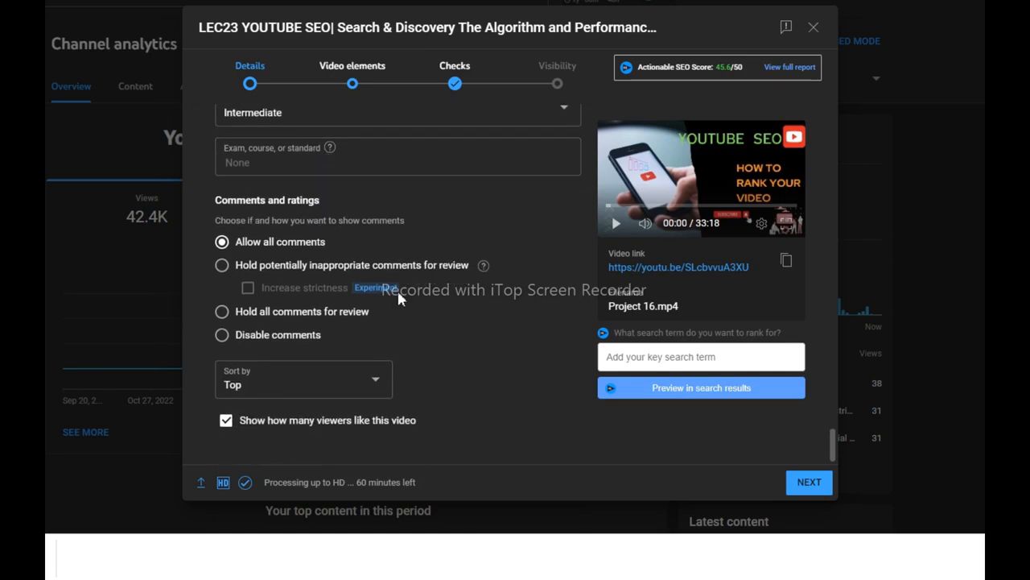
# - Return to the start of the video details, open the full vidIQ SEO report and examine the actionable SEO score
pyautogui.scroll(3, 539, 284)
pyautogui.scroll(15, 540, 284)
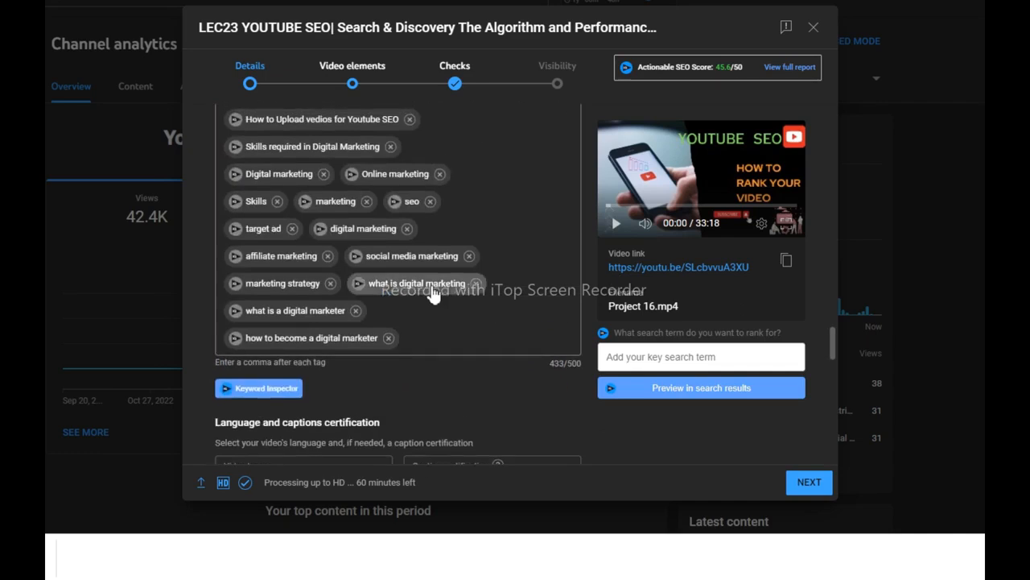
pyautogui.scroll(10, 389, 264)
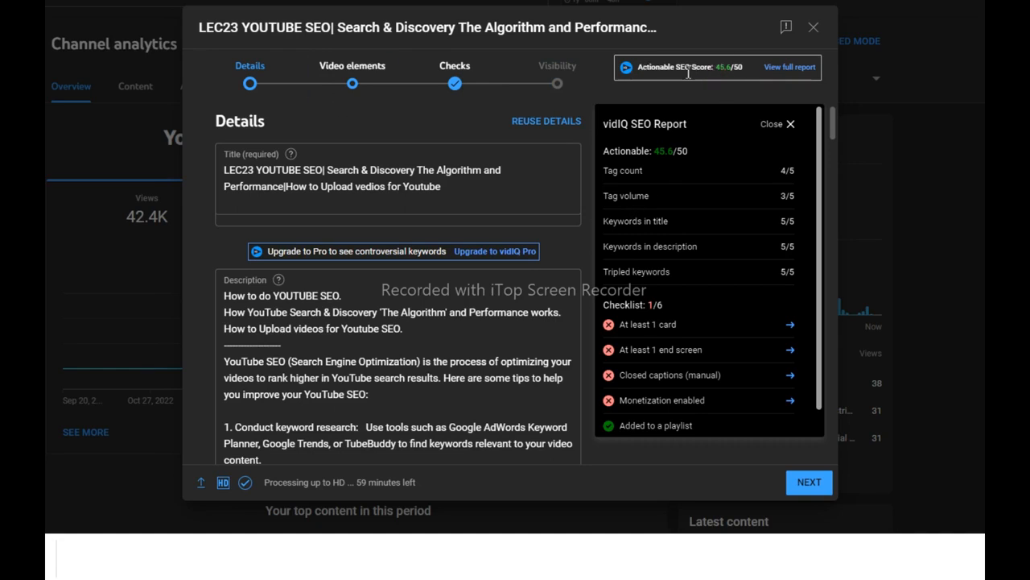
pyautogui.moveTo(677, 67); pyautogui.dragTo(742, 67)
pyautogui.click(746, 68)
pyautogui.scroll(2, 791, 115)
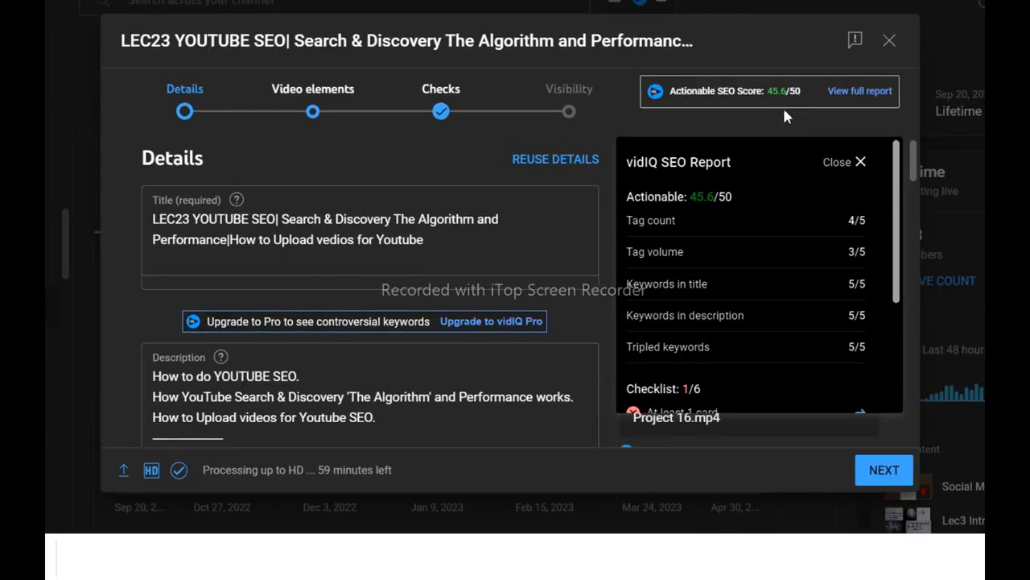
pyautogui.scroll(2, 783, 105)
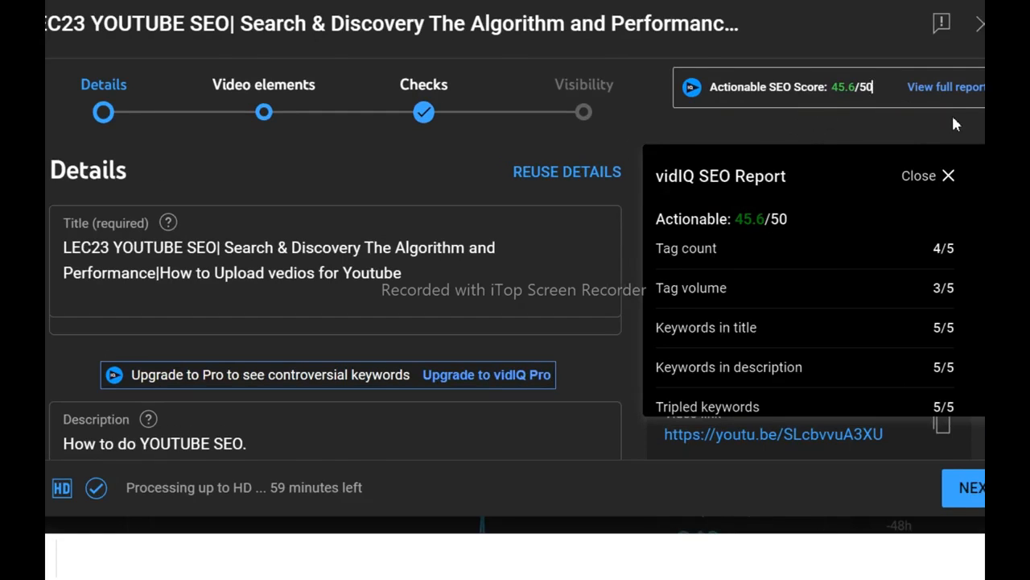
pyautogui.scroll(-1, 950, 115)
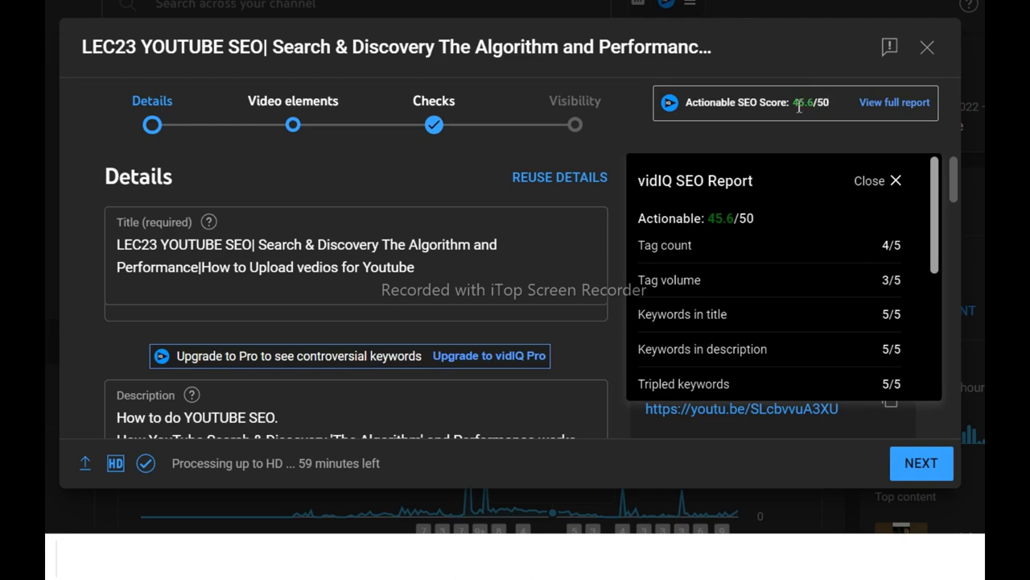
pyautogui.moveTo(794, 106); pyautogui.dragTo(826, 105)
pyautogui.click(829, 102)
# - Examine the SEO report's ratings for tag count, tag volume, keywords in title, keywords in description and tripled keywords
pyautogui.scroll(-1, 937, 241)
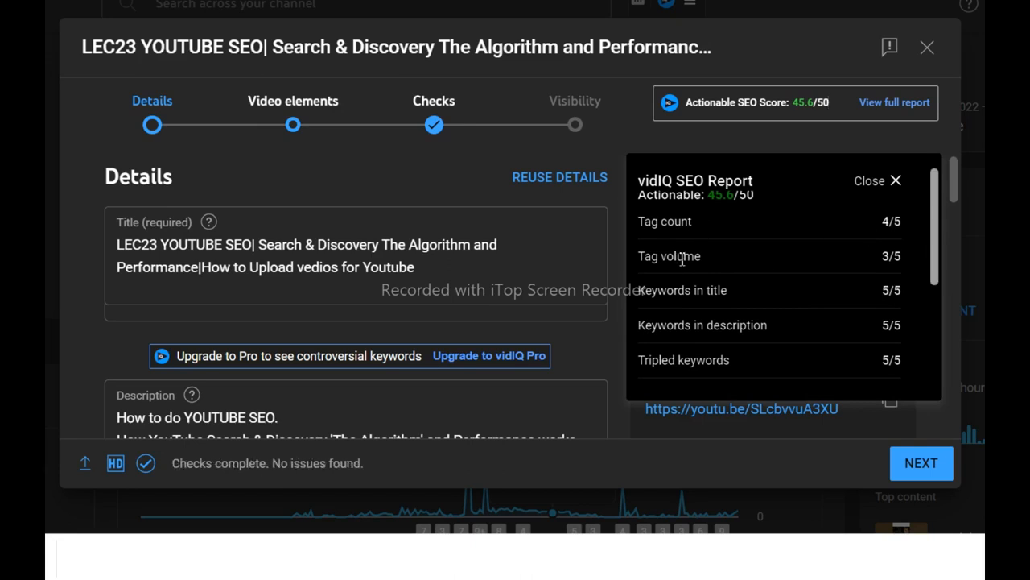
pyautogui.scroll(-2, 682, 258)
pyautogui.scroll(2, 818, 259)
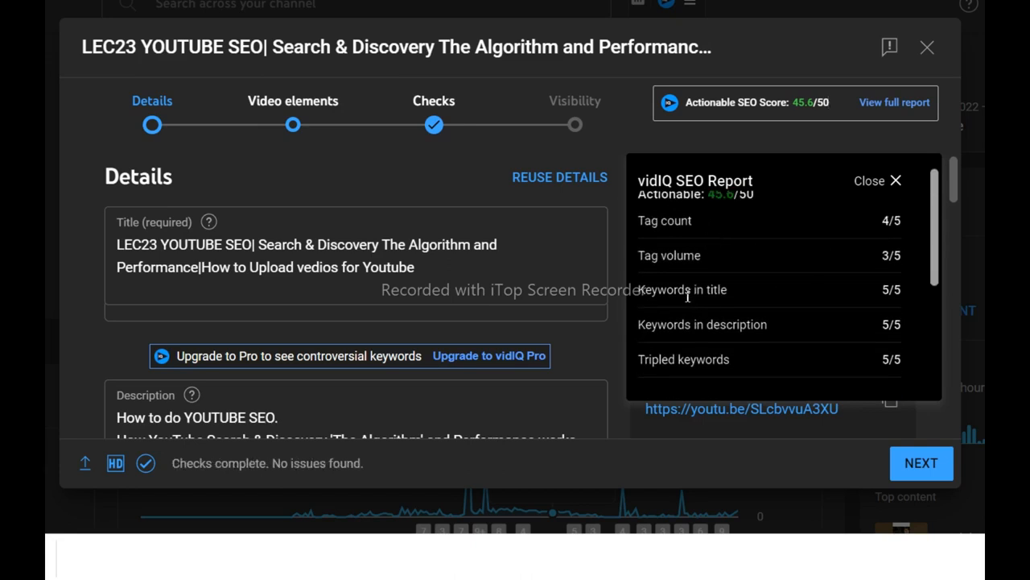
pyautogui.moveTo(647, 289); pyautogui.dragTo(738, 290)
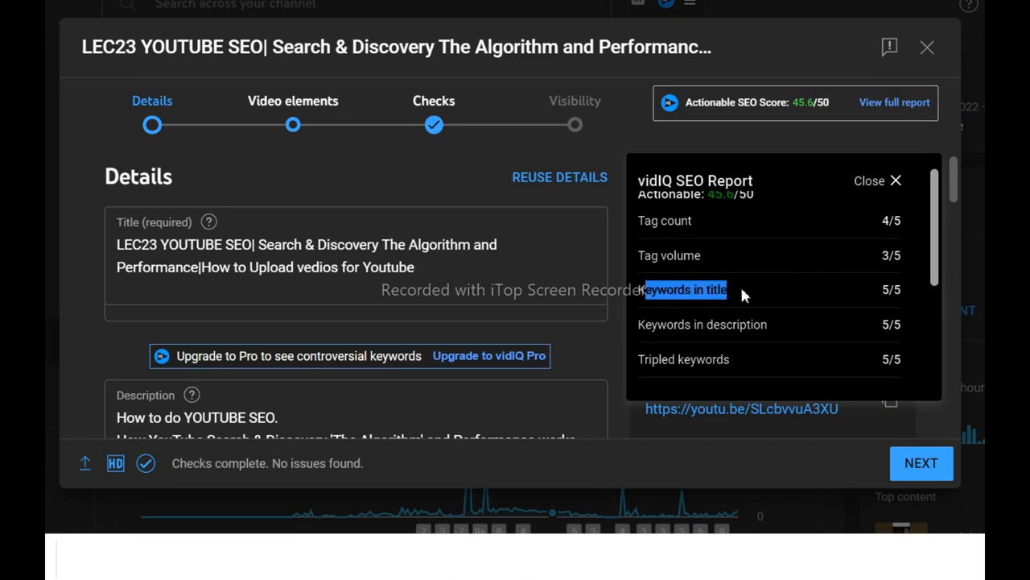
pyautogui.scroll(-2, 739, 295)
pyautogui.moveTo(652, 239); pyautogui.dragTo(771, 241)
pyautogui.click(775, 262)
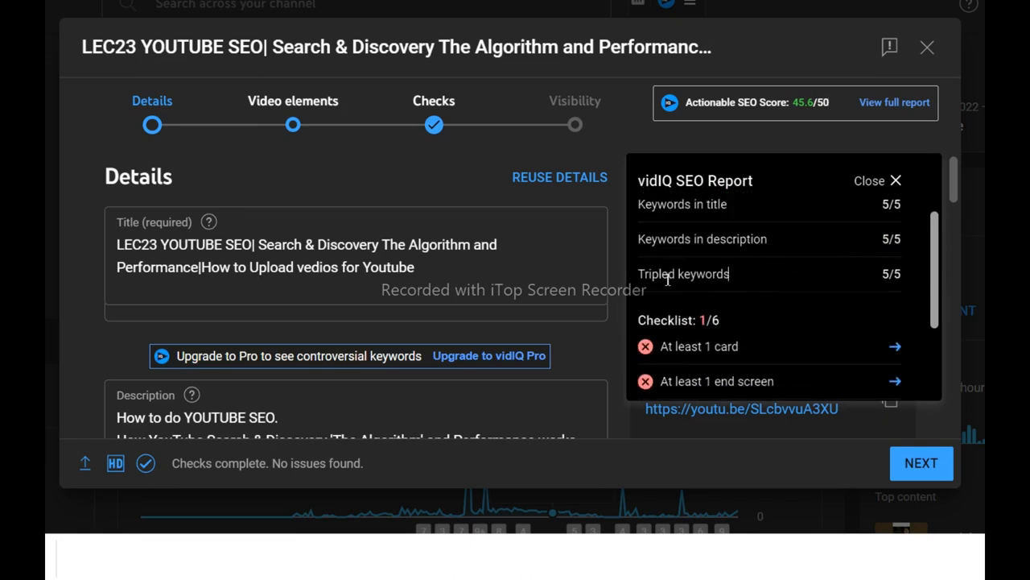
pyautogui.moveTo(645, 274); pyautogui.dragTo(777, 279)
pyautogui.click(882, 276)
# - Review the SEO report's checklist items and highlight the end screen requirement
pyautogui.scroll(-1, 889, 274)
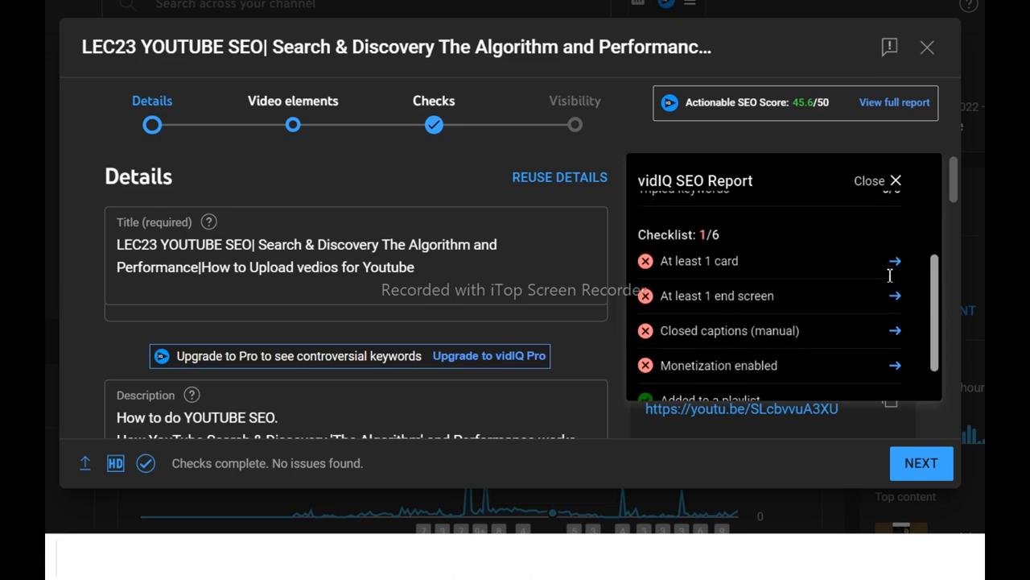
pyautogui.scroll(-1, 685, 248)
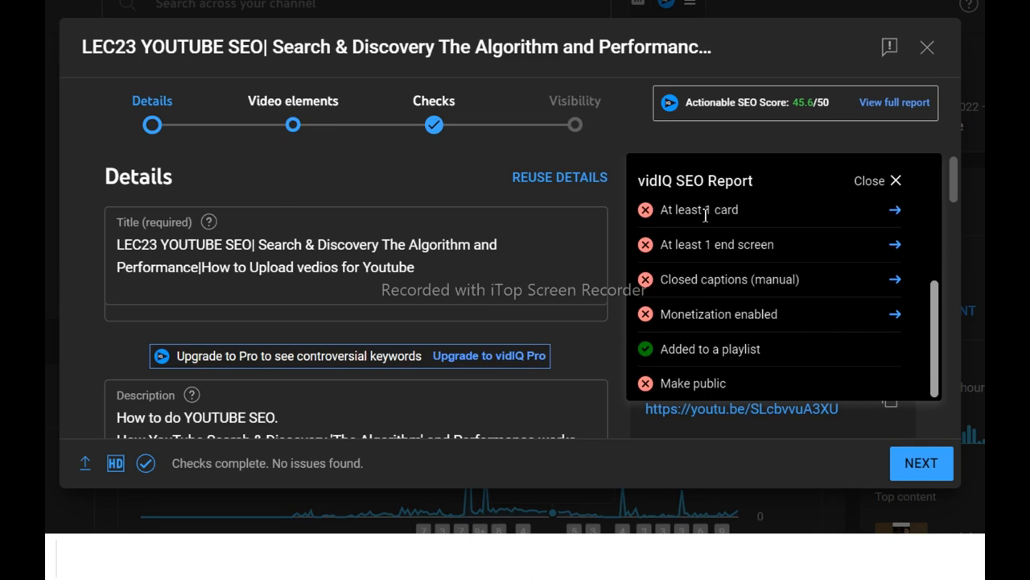
pyautogui.moveTo(716, 244); pyautogui.dragTo(801, 236)
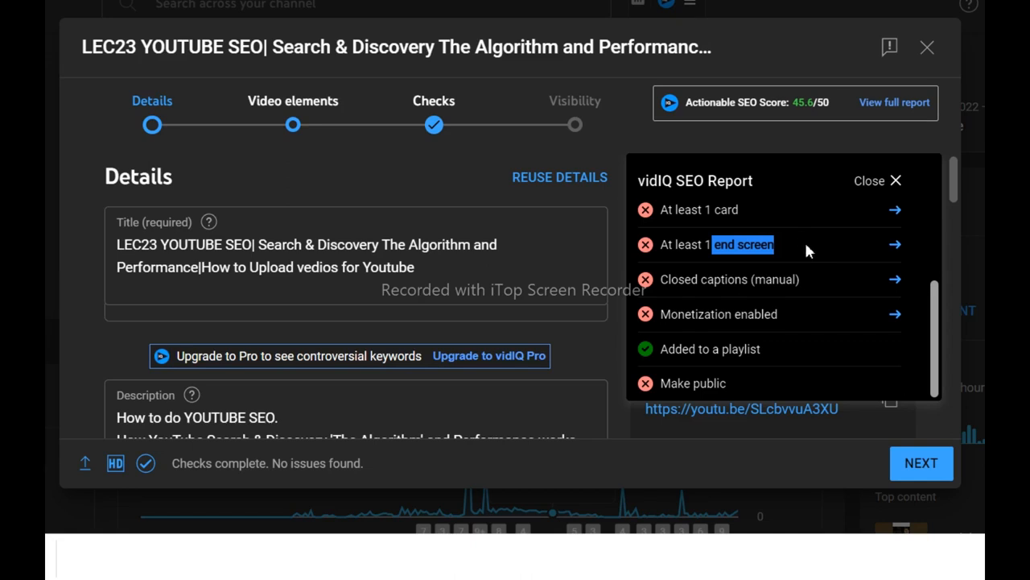
# - Examine the SEO report's checklist items for the end screen and monetization, highlighting each requirement
pyautogui.click(757, 245)
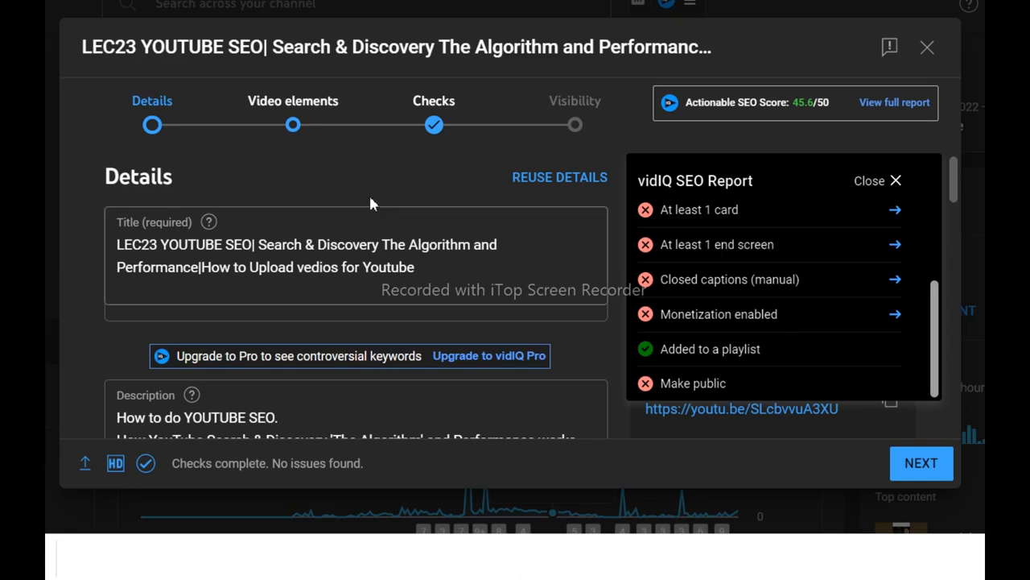
pyautogui.doubleClick(755, 246)
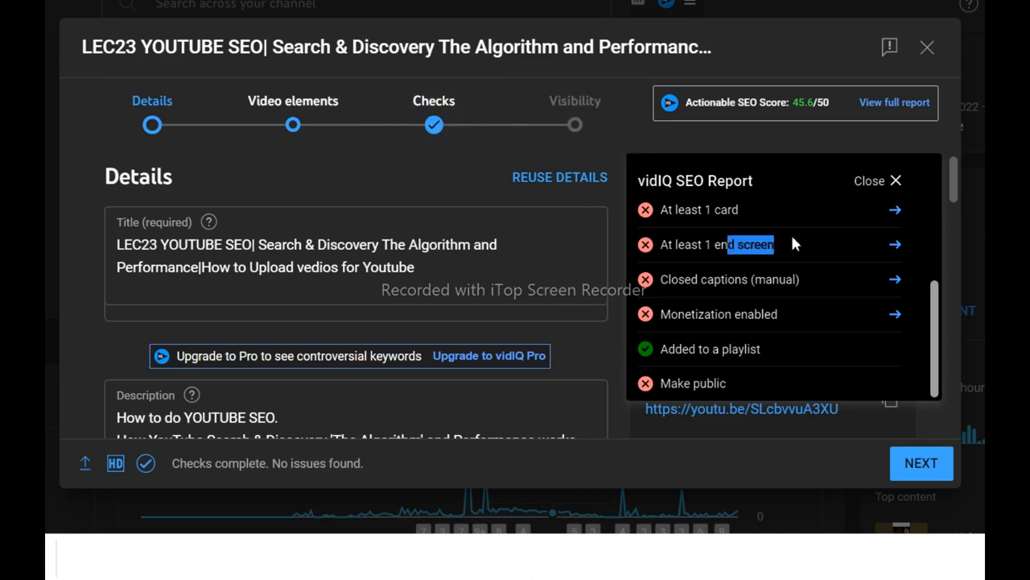
pyautogui.click(756, 245)
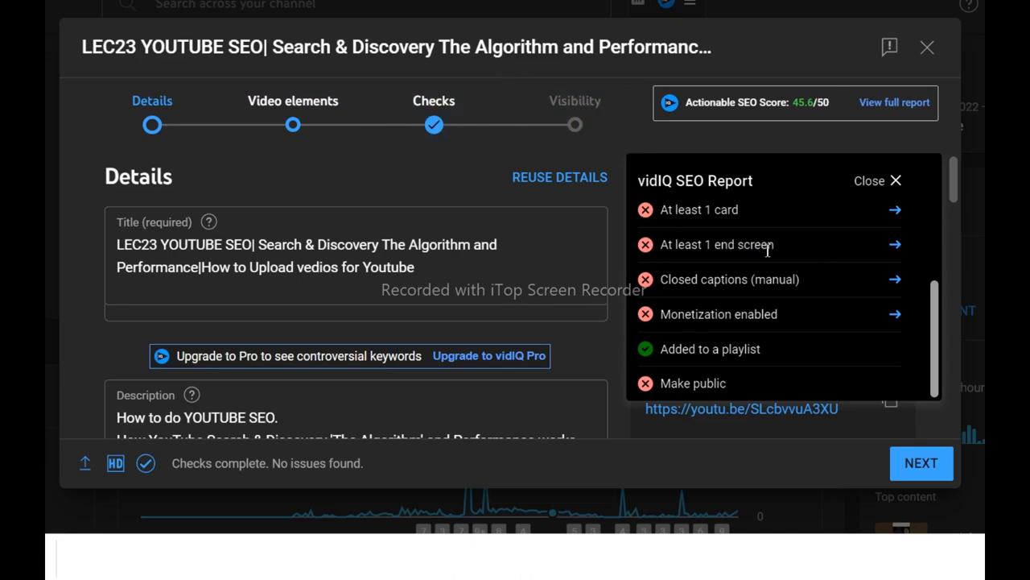
pyautogui.scroll(-3, 768, 250)
pyautogui.scroll(3, 835, 258)
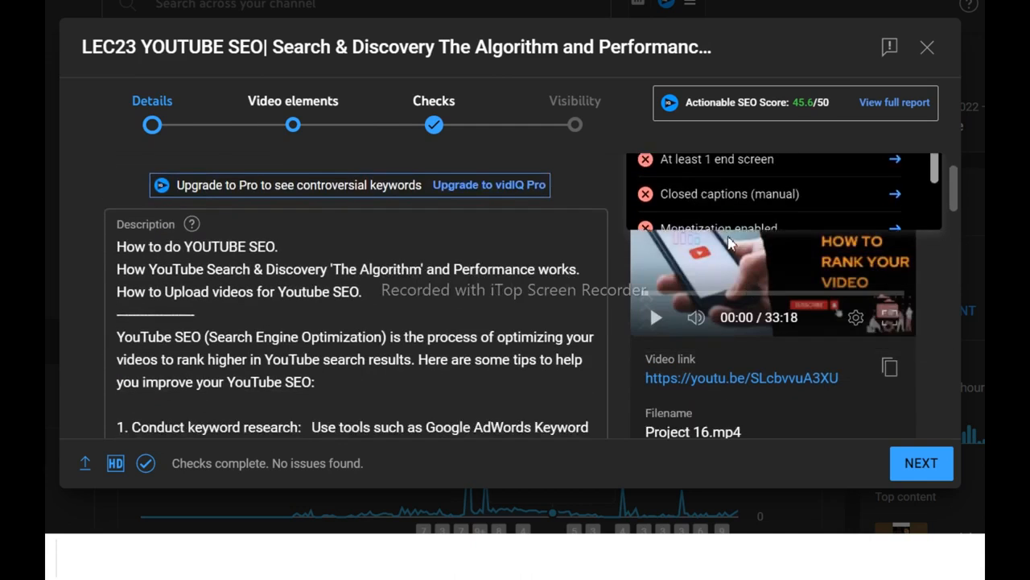
pyautogui.scroll(-2, 834, 249)
pyautogui.moveTo(690, 229); pyautogui.dragTo(817, 228)
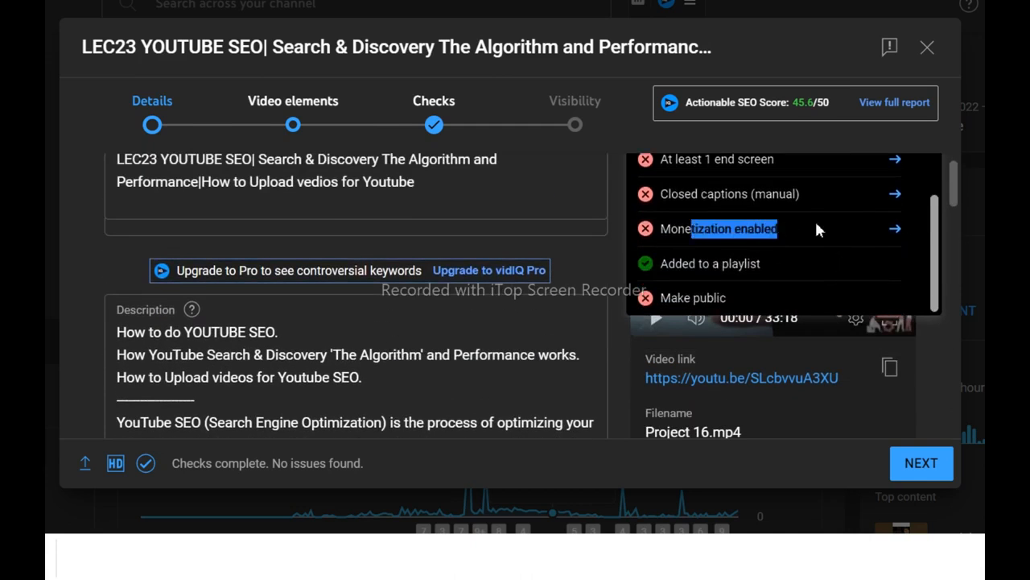
# - Highlight the Make public requirement in the SEO report and recheck the full checklist from the card item down
pyautogui.scroll(-2, 816, 229)
pyautogui.moveTo(679, 214); pyautogui.dragTo(745, 214)
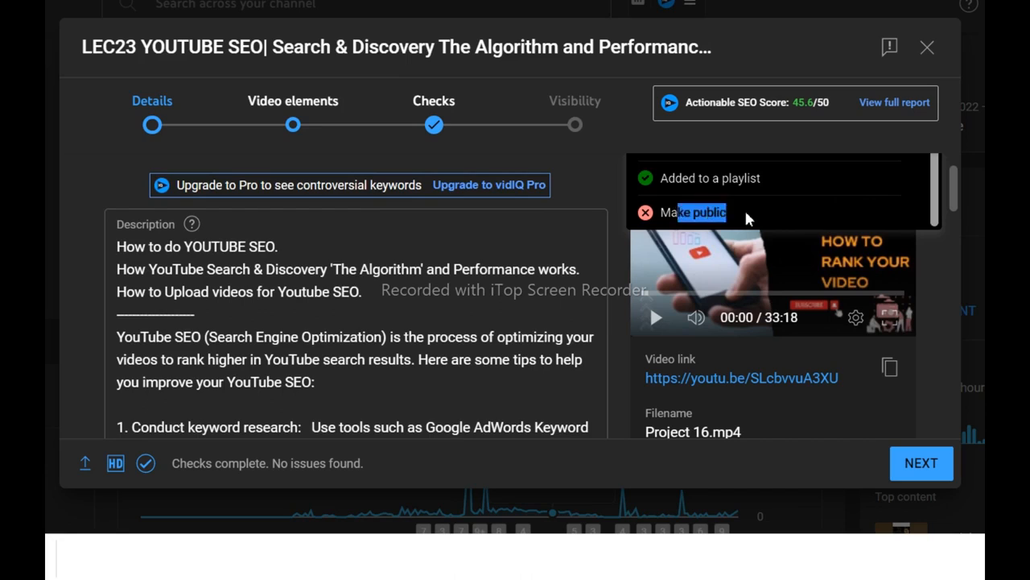
pyautogui.click(746, 214)
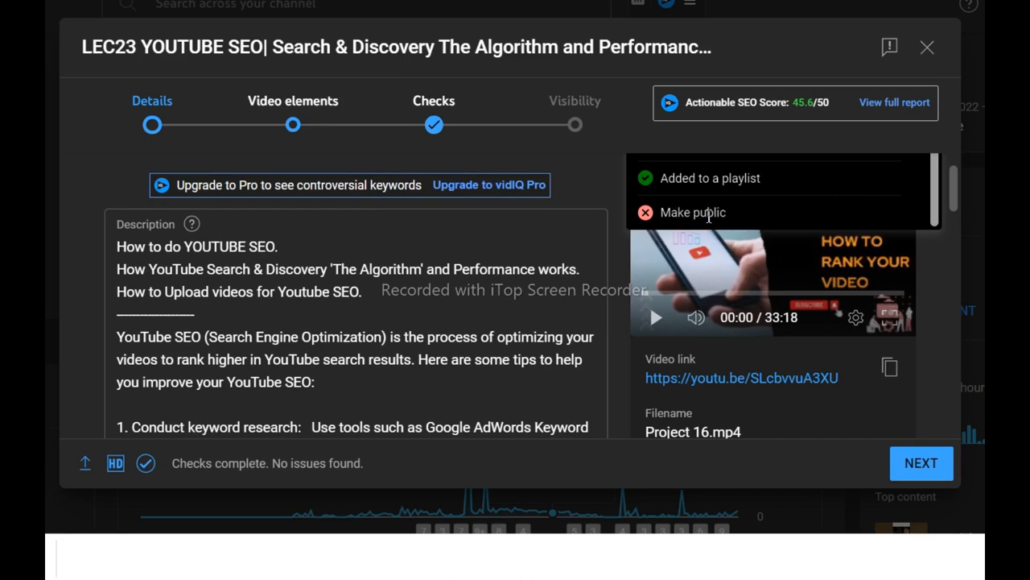
pyautogui.scroll(2, 943, 197)
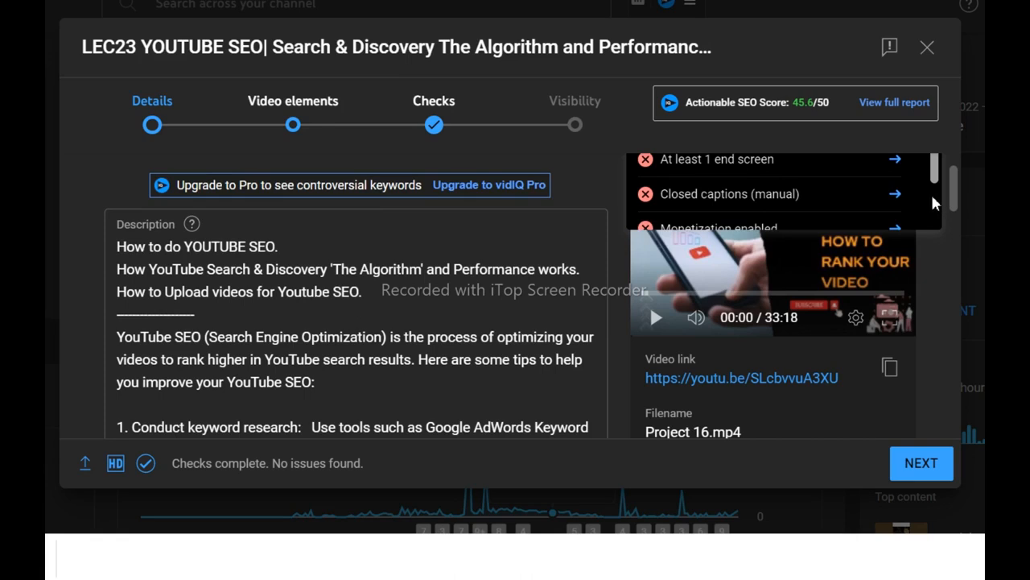
pyautogui.scroll(2, 932, 199)
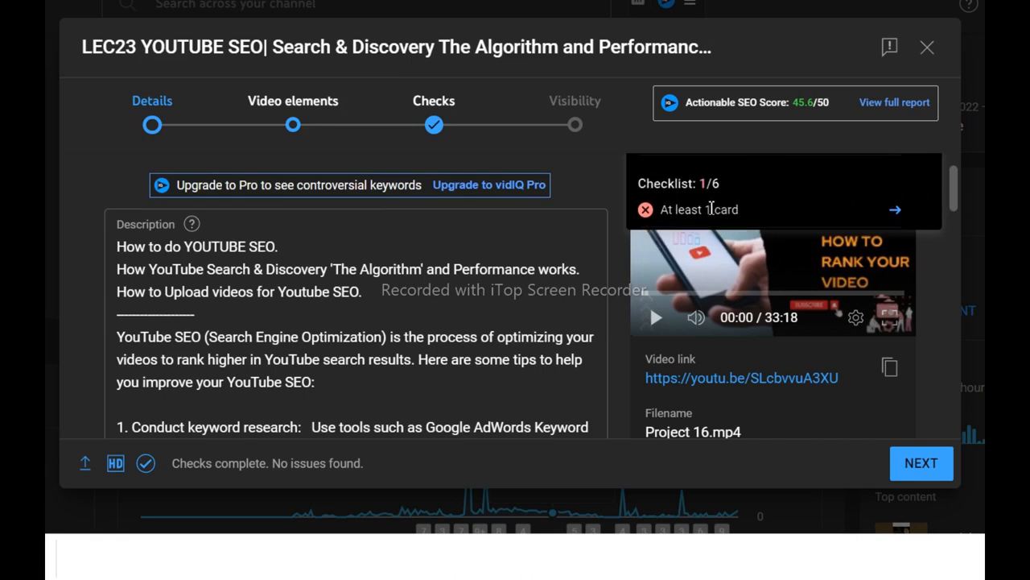
pyautogui.scroll(-4, 754, 211)
pyautogui.scroll(-1, 756, 216)
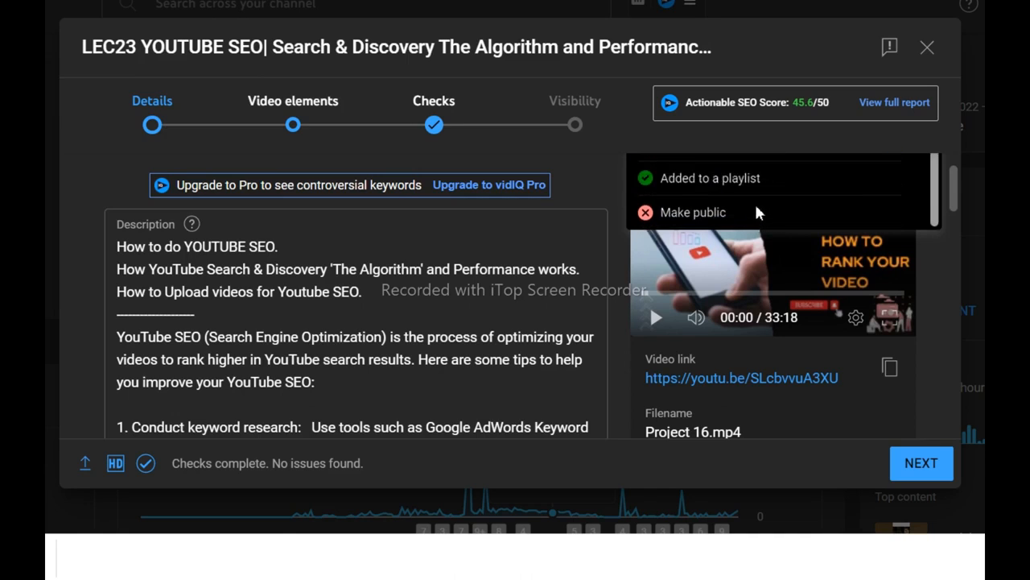
# - Advance to the Video elements stage and examine the end screen and cards options
pyautogui.click(927, 471)
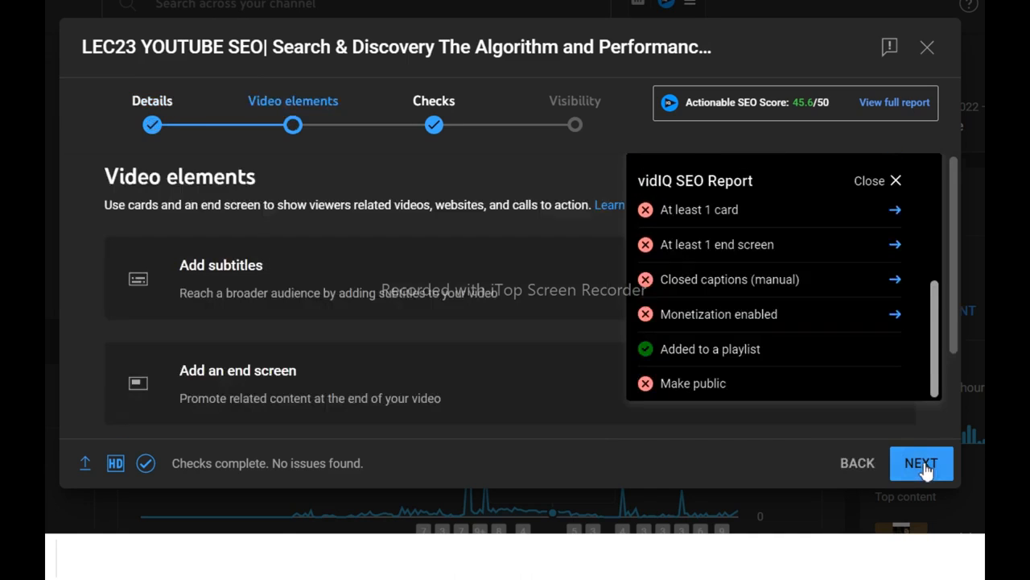
pyautogui.scroll(-1, 411, 354)
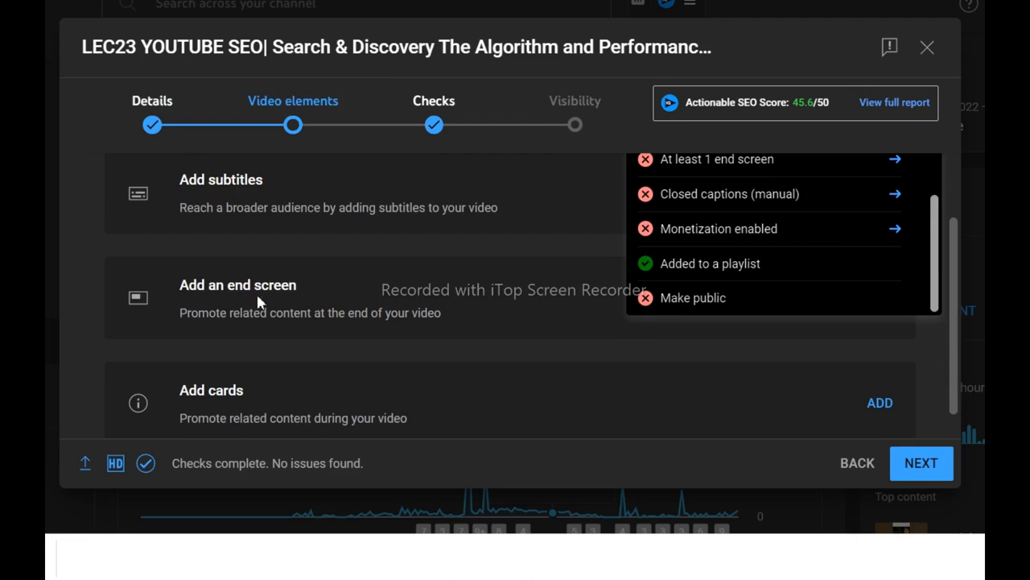
pyautogui.click(145, 292)
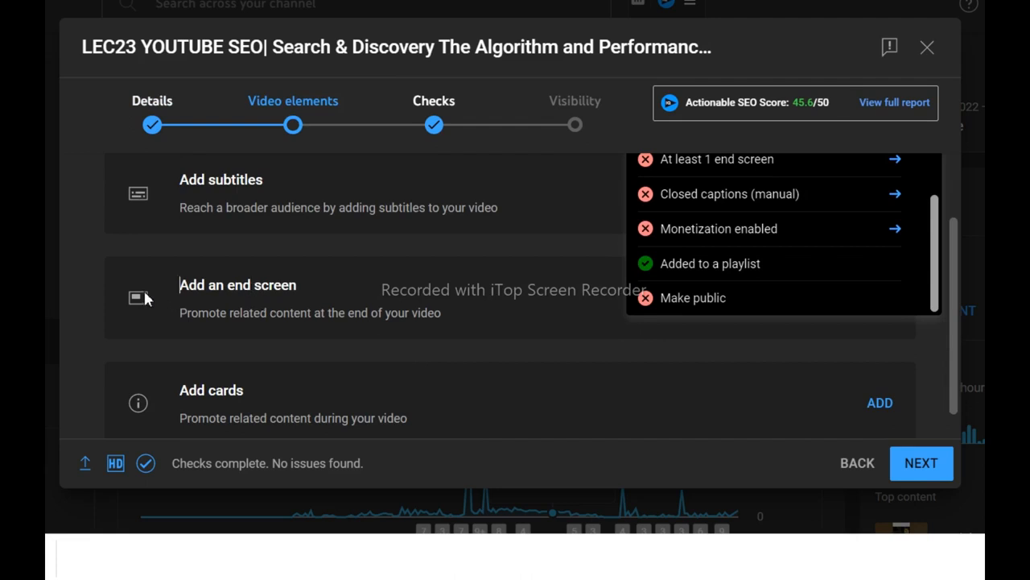
pyautogui.click(256, 291)
pyautogui.scroll(-1, 435, 346)
pyautogui.click(142, 263)
pyautogui.click(281, 255)
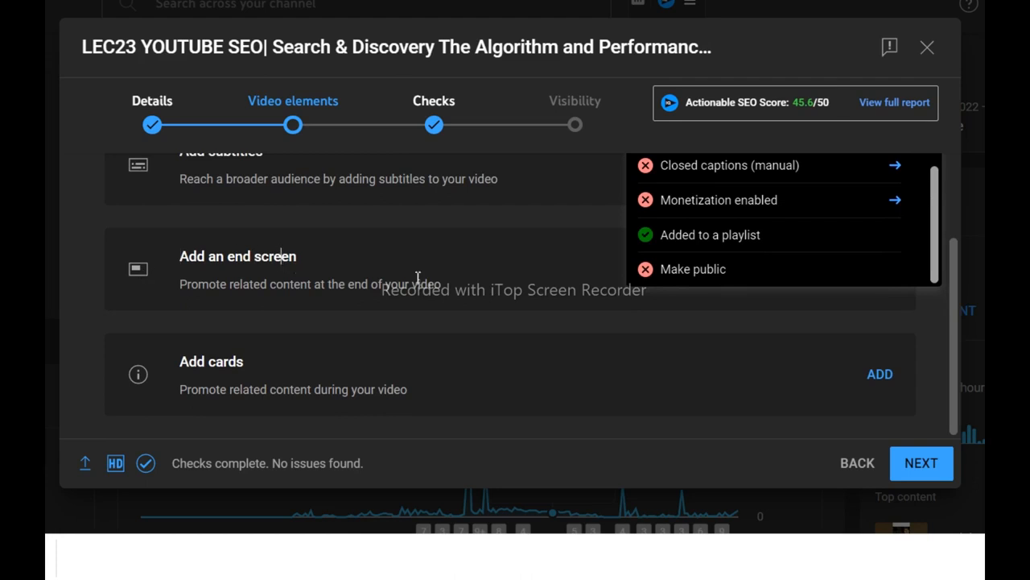
pyautogui.moveTo(197, 362); pyautogui.dragTo(276, 361)
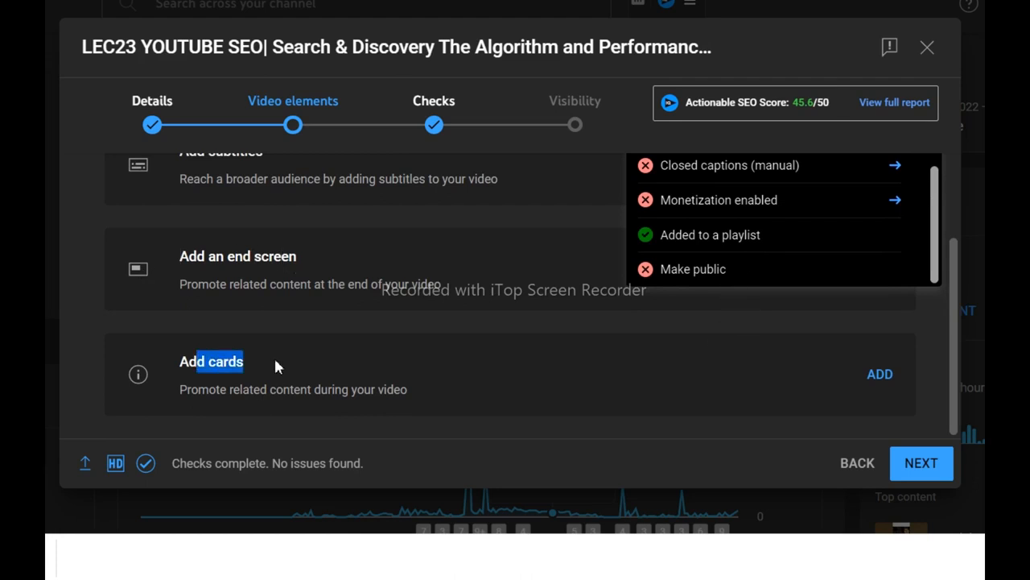
pyautogui.click(275, 361)
# - Open the cards editor and add a video card at 23:33:05, choosing the "LEC21 HOW DO SEARCH ENGINE…" video
pyautogui.click(880, 376)
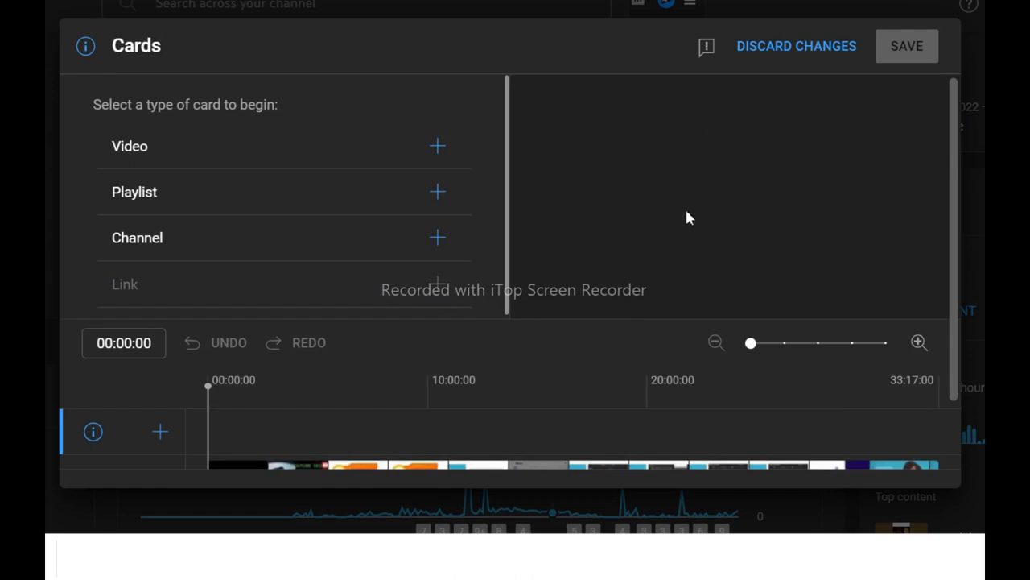
pyautogui.click(725, 387)
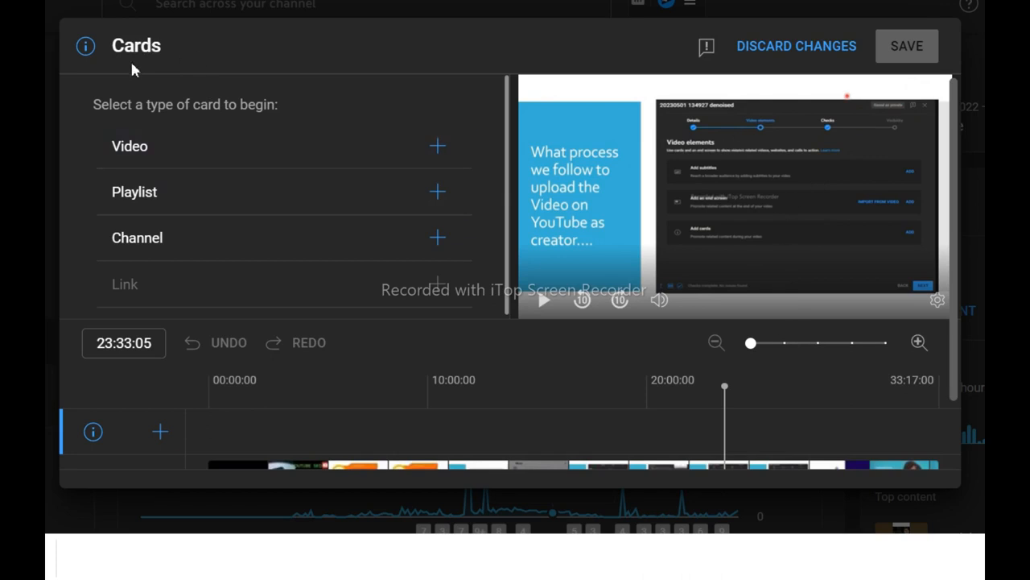
pyautogui.click(385, 153)
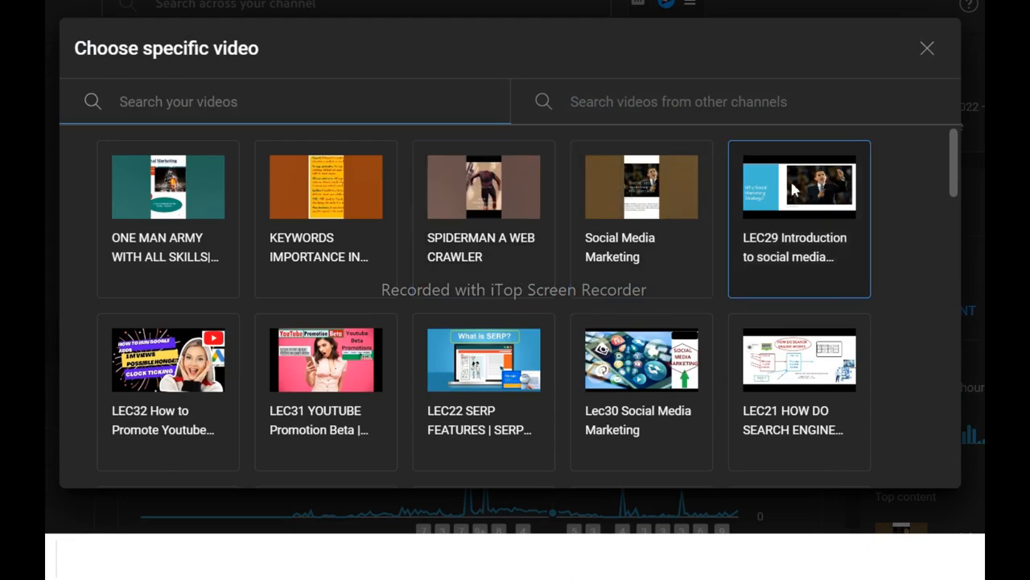
pyautogui.click(821, 348)
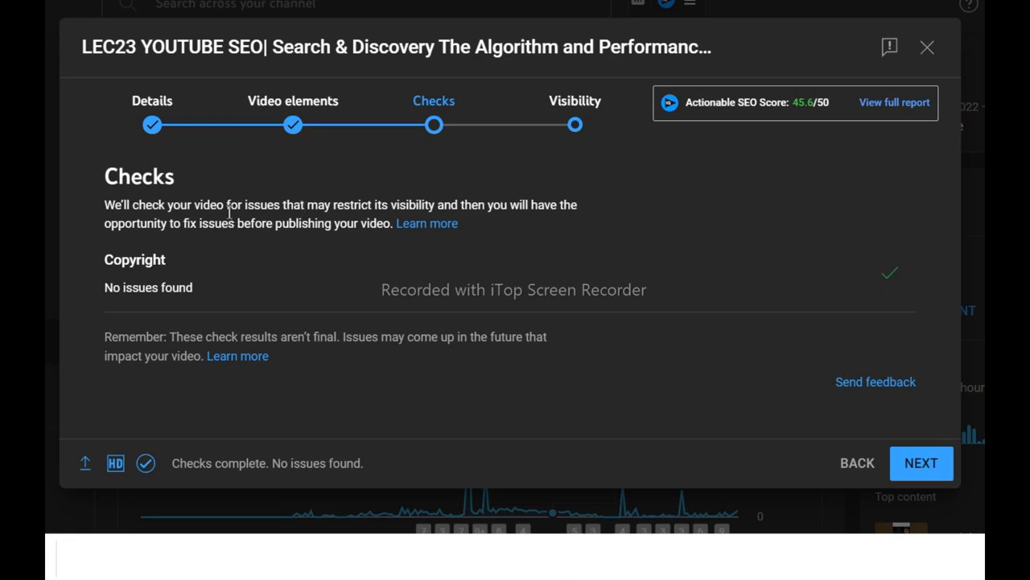
# - Review the Checks stage, highlighting its explanation of visibility issues and the copyright check result
pyautogui.moveTo(317, 206); pyautogui.dragTo(596, 225)
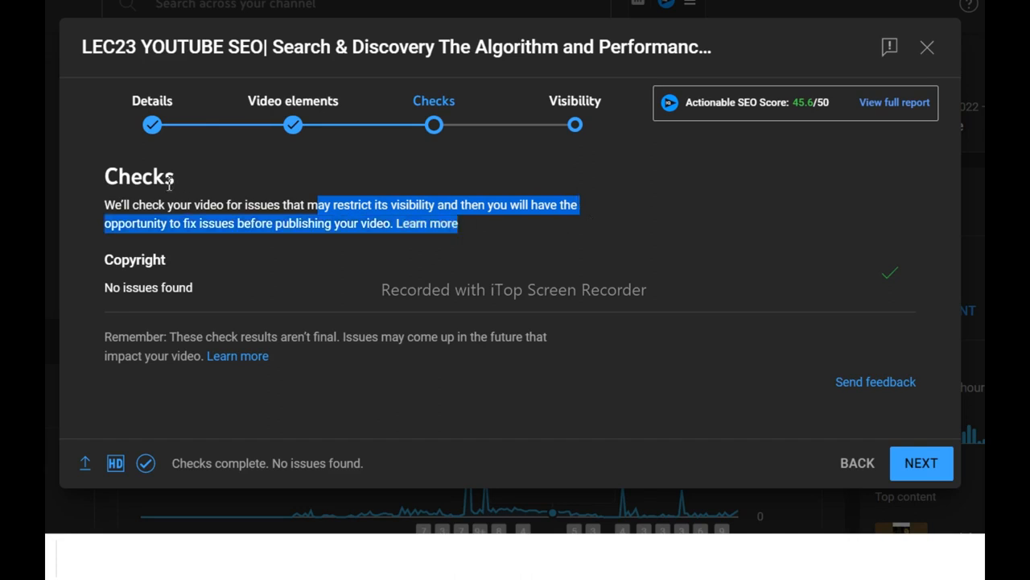
pyautogui.moveTo(118, 177); pyautogui.dragTo(294, 223)
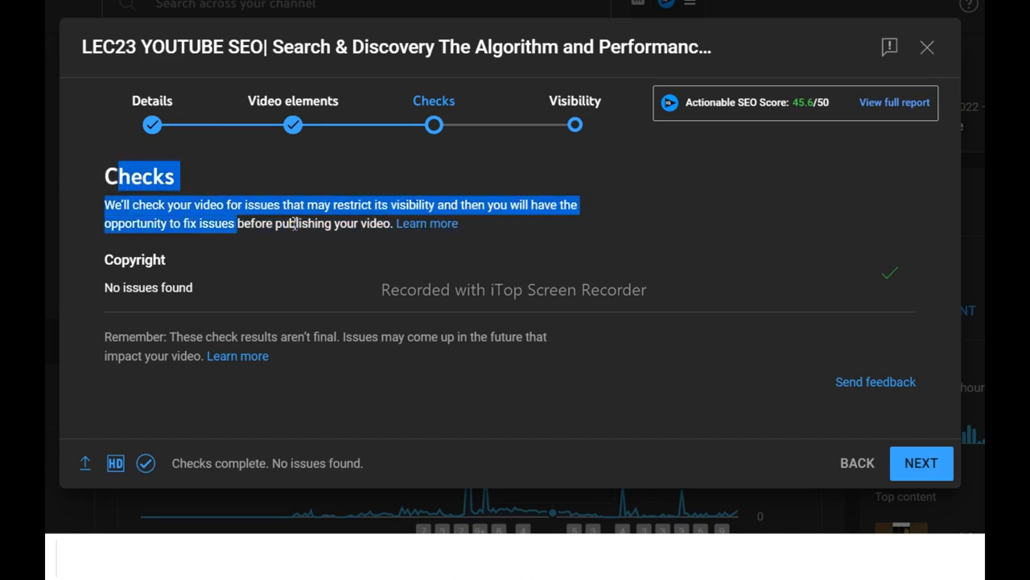
pyautogui.click(309, 223)
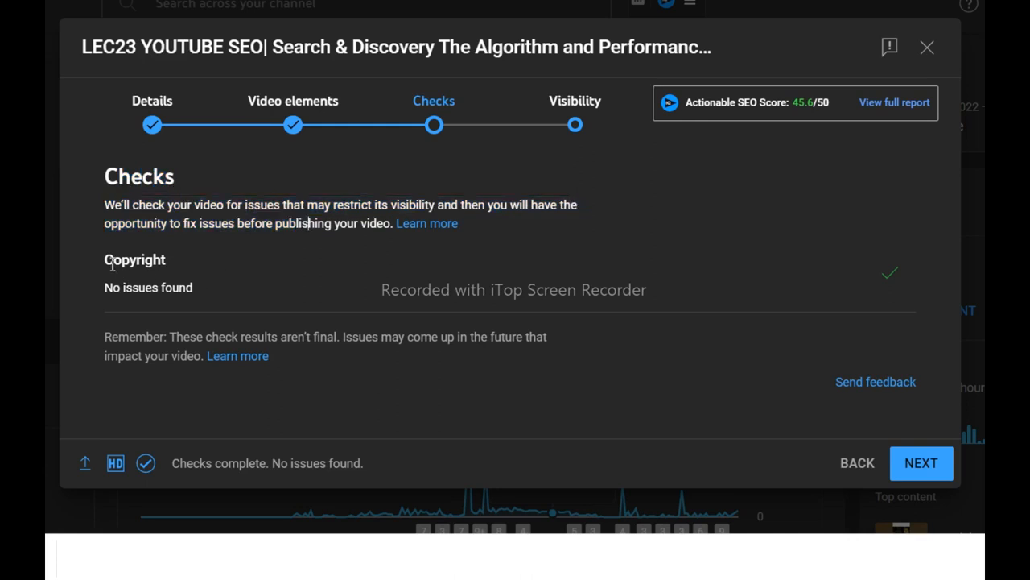
pyautogui.moveTo(112, 266); pyautogui.dragTo(237, 291)
pyautogui.click(902, 271)
# - Advance to the Visibility stage and examine the private, unlisted and public options under Save or publish
pyautogui.click(921, 464)
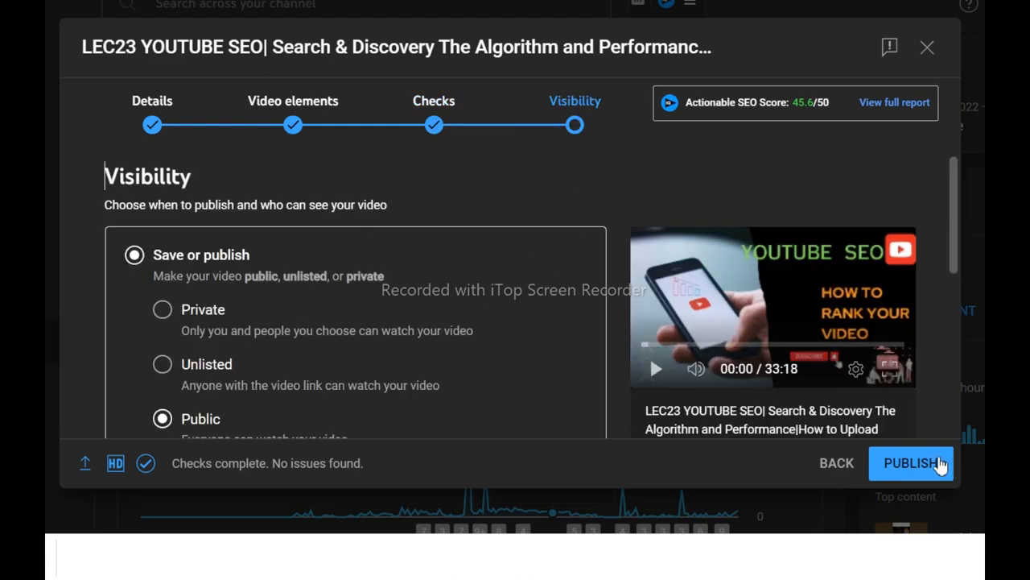
pyautogui.scroll(-1, 410, 330)
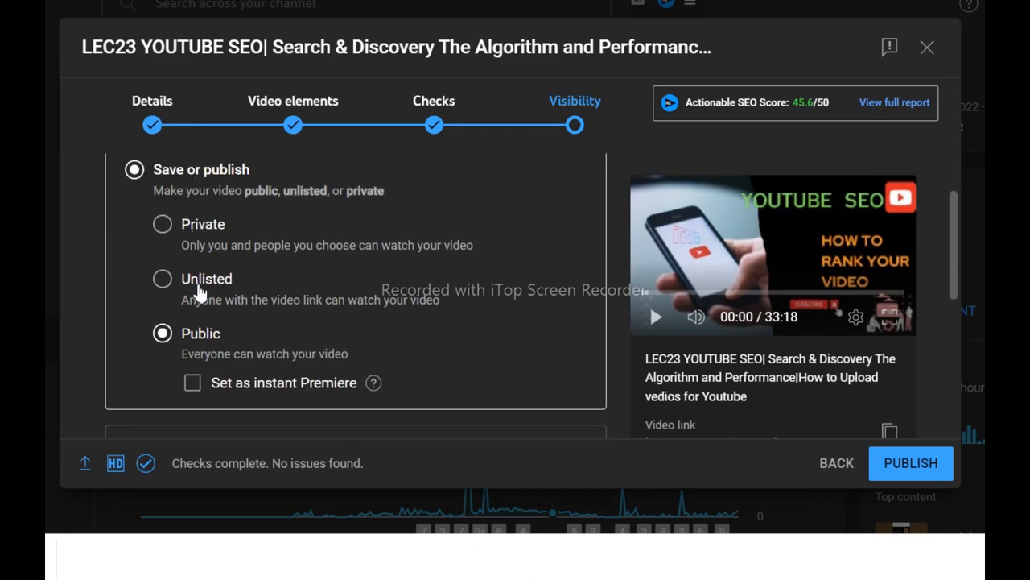
pyautogui.scroll(-1, 211, 344)
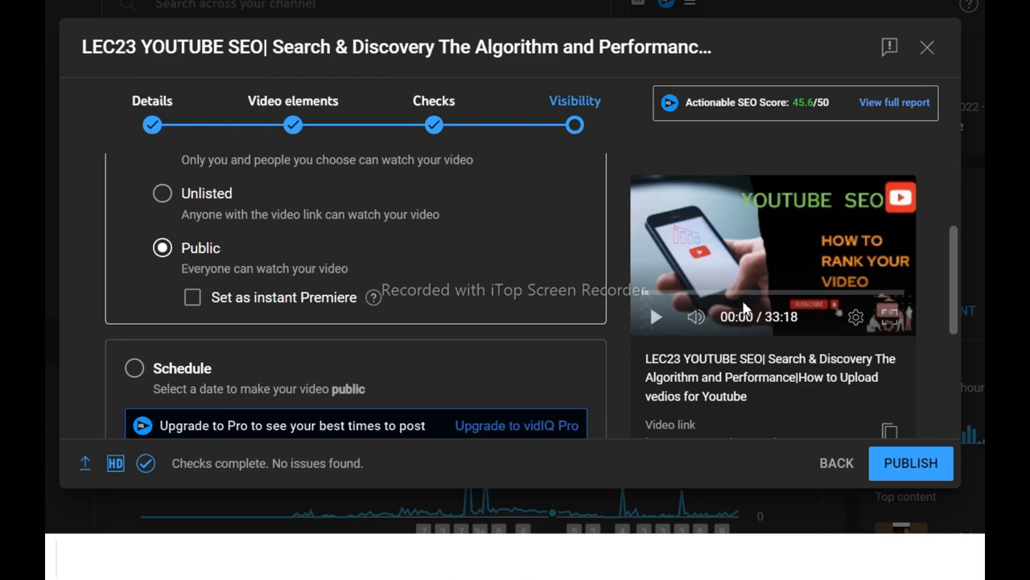
pyautogui.scroll(1, 240, 233)
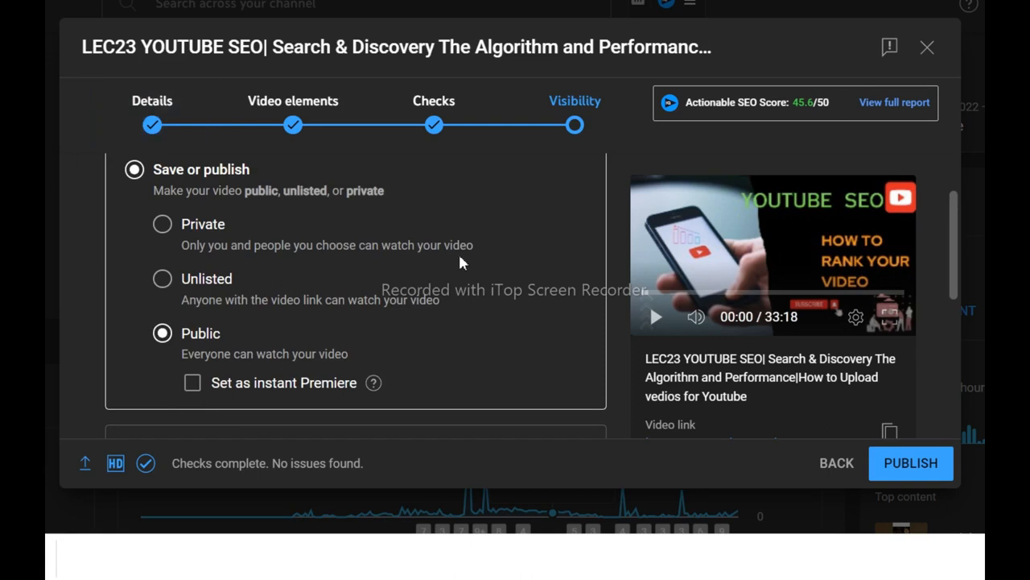
pyautogui.scroll(-2, 459, 262)
pyautogui.scroll(1, 251, 323)
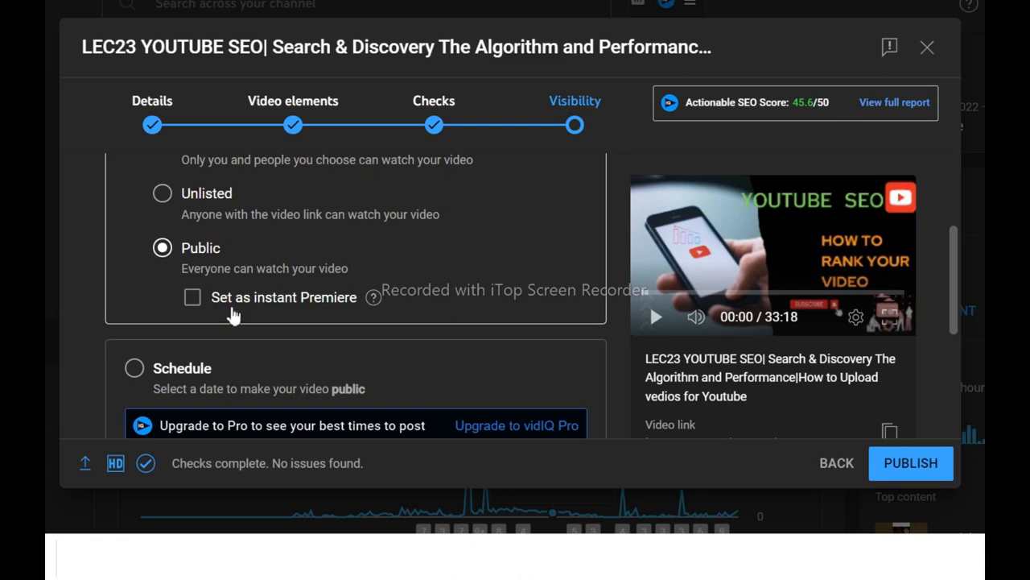
# - Enable the instant Premiere option for the public video and clear it again
pyautogui.click(193, 298)
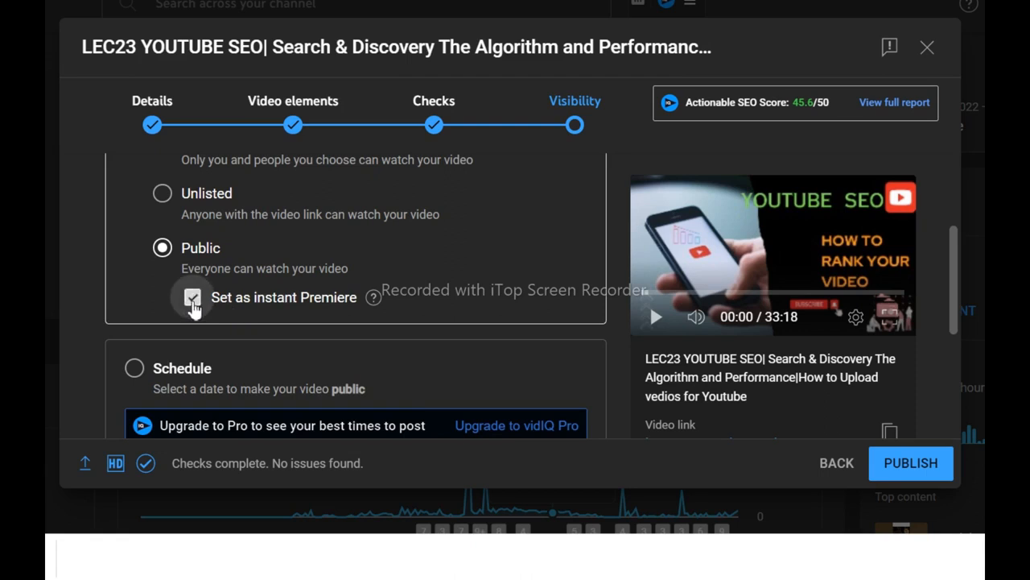
pyautogui.scroll(-1, 274, 310)
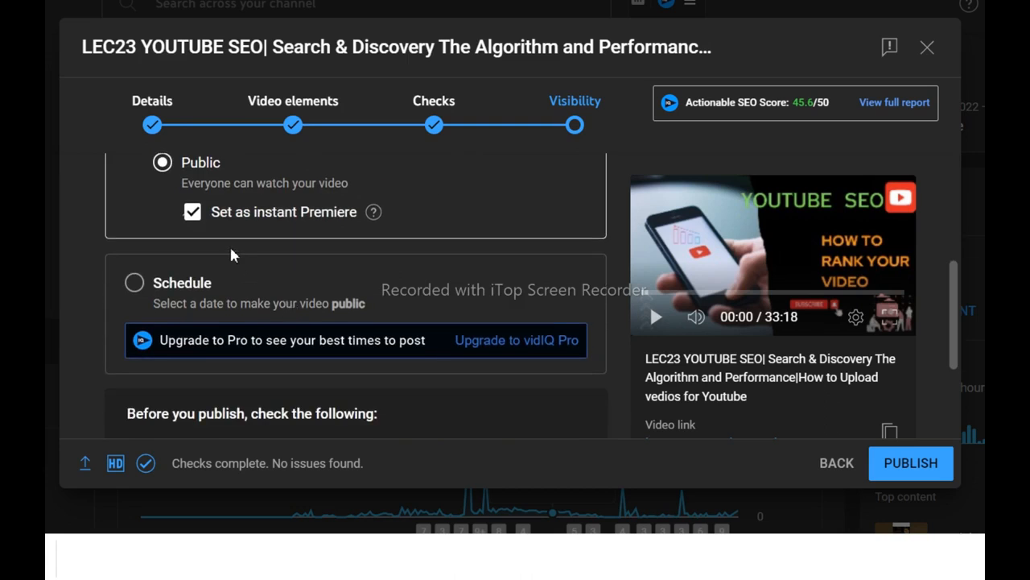
pyautogui.scroll(1, 230, 245)
pyautogui.click(225, 298)
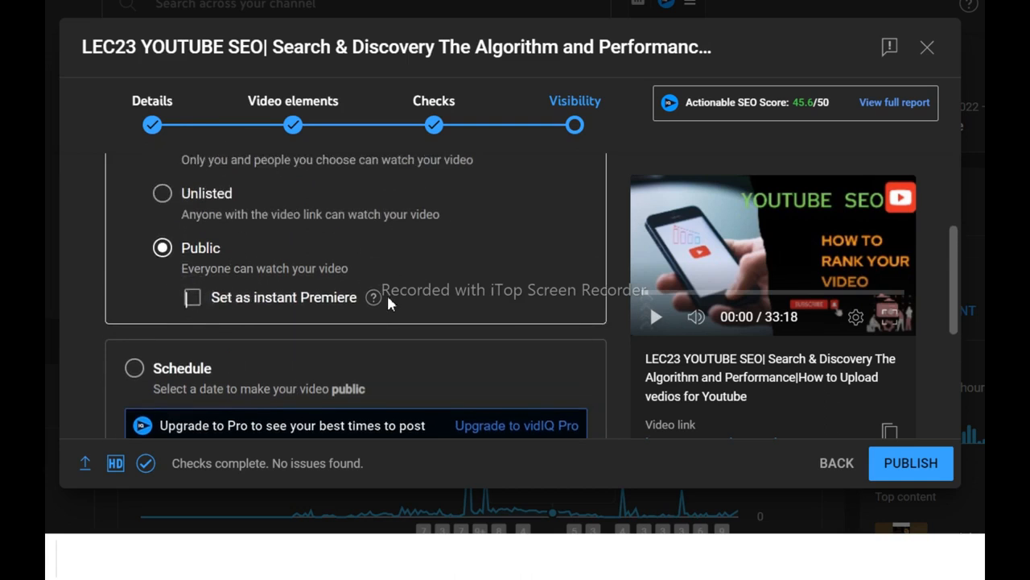
# - Review the Schedule option and the pre-publish guidance, and return to the Save or publish choices
pyautogui.scroll(-1, 391, 300)
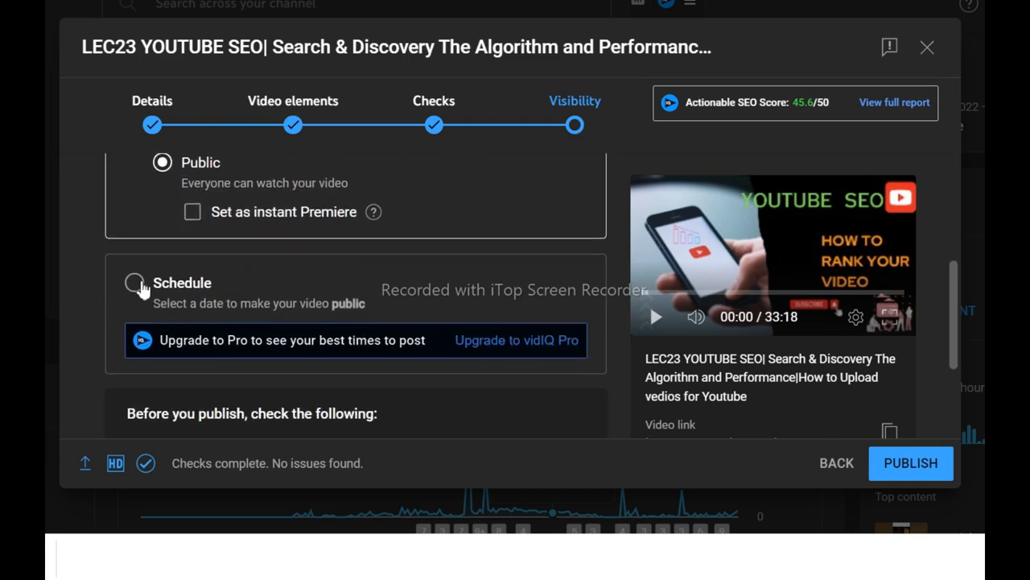
pyautogui.scroll(-2, 328, 242)
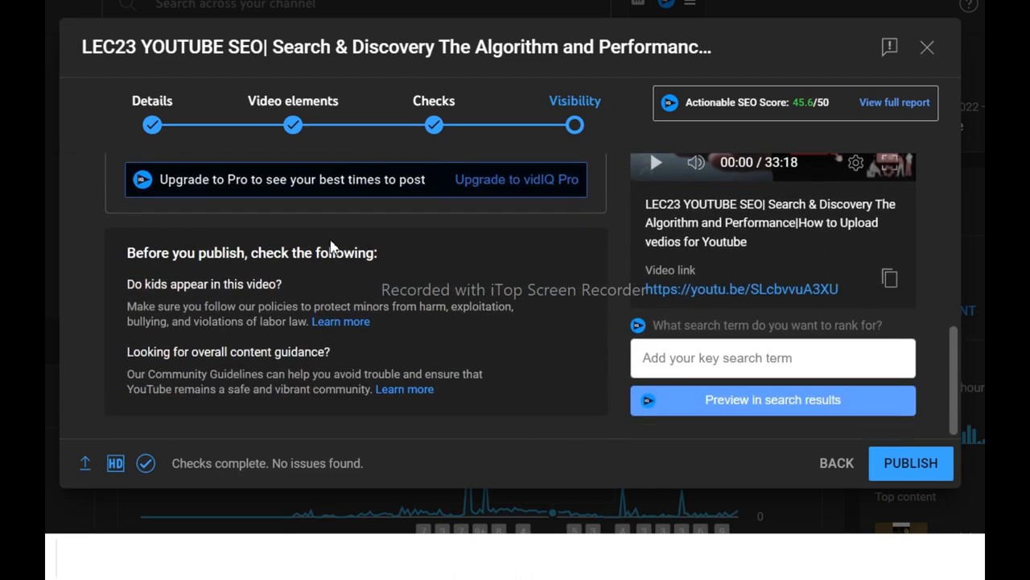
pyautogui.scroll(4, 516, 354)
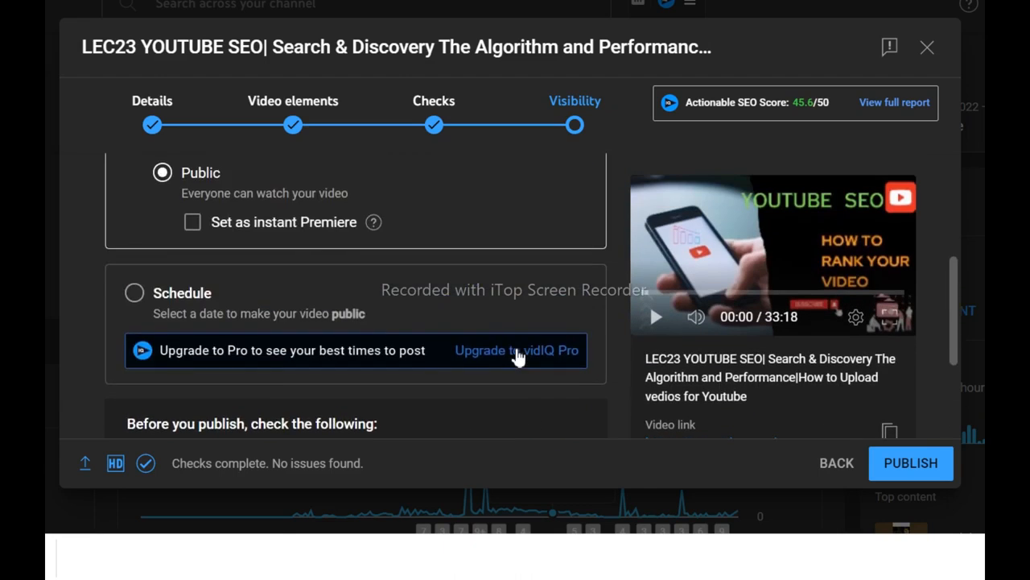
pyautogui.scroll(-1, 731, 306)
pyautogui.scroll(1, 731, 302)
pyautogui.scroll(2, 731, 302)
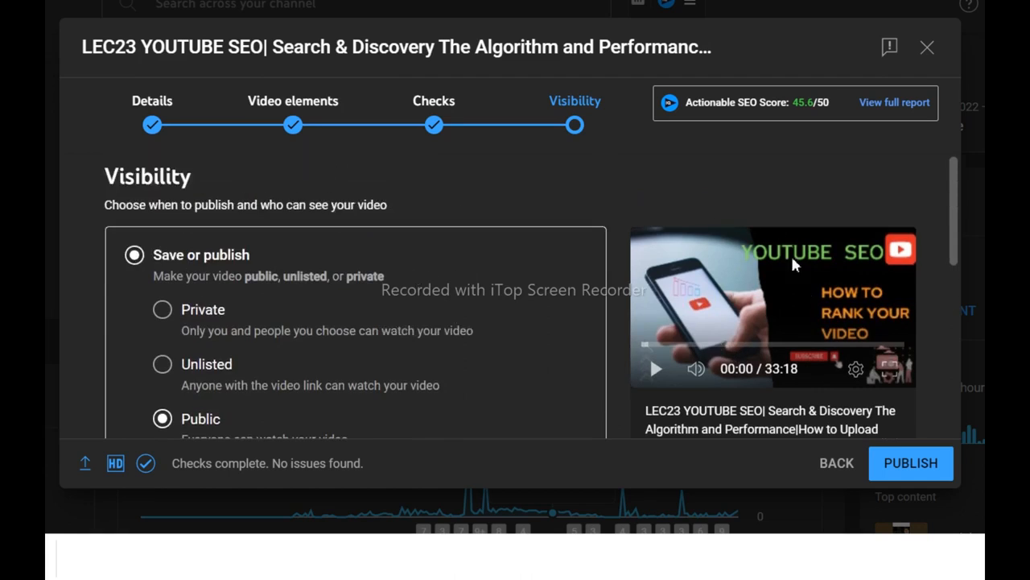
pyautogui.scroll(-1, 725, 258)
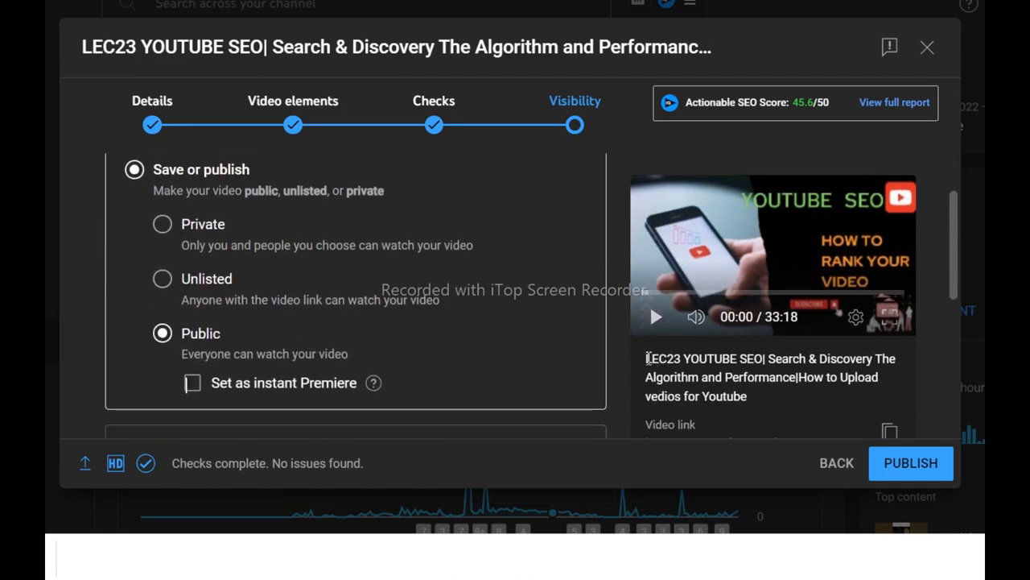
# - Check the video's preview title, video link and pre-publish guidance, and publish the video with public visibility
pyautogui.moveTo(646, 359); pyautogui.dragTo(858, 378)
pyautogui.click(859, 378)
pyautogui.scroll(-3, 860, 380)
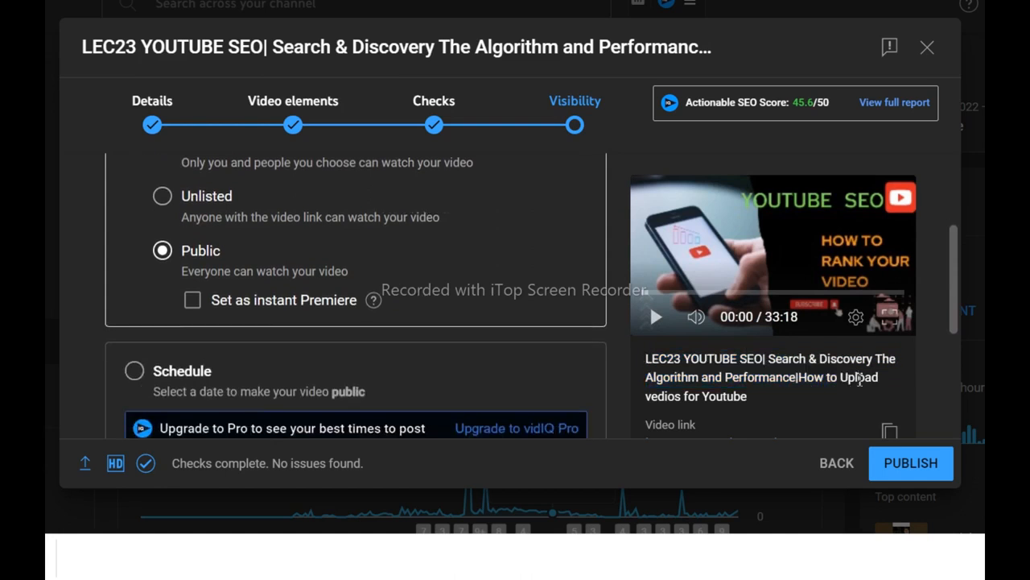
pyautogui.scroll(-2, 947, 353)
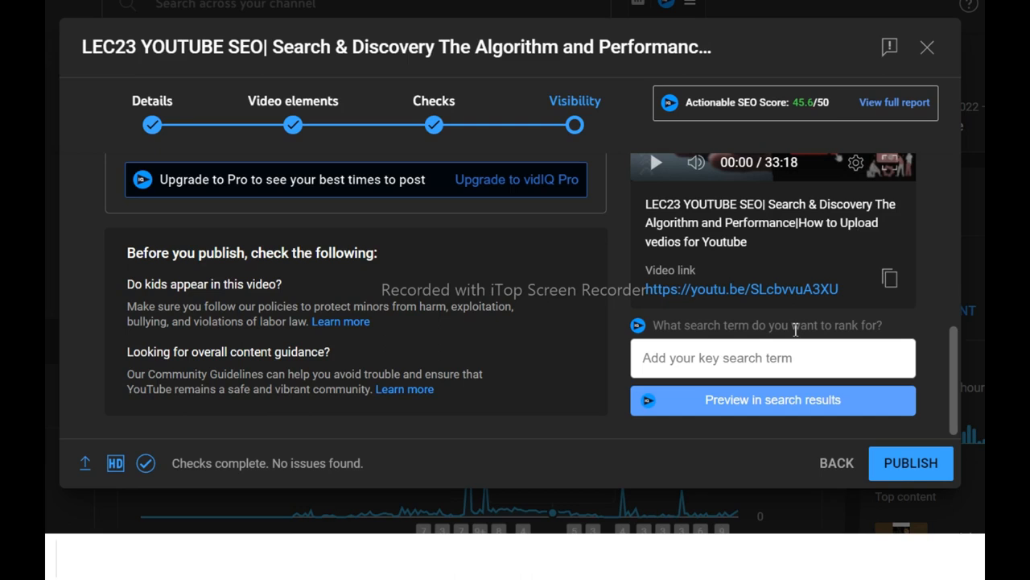
pyautogui.scroll(2, 795, 329)
pyautogui.scroll(-2, 796, 329)
pyautogui.scroll(3, 795, 328)
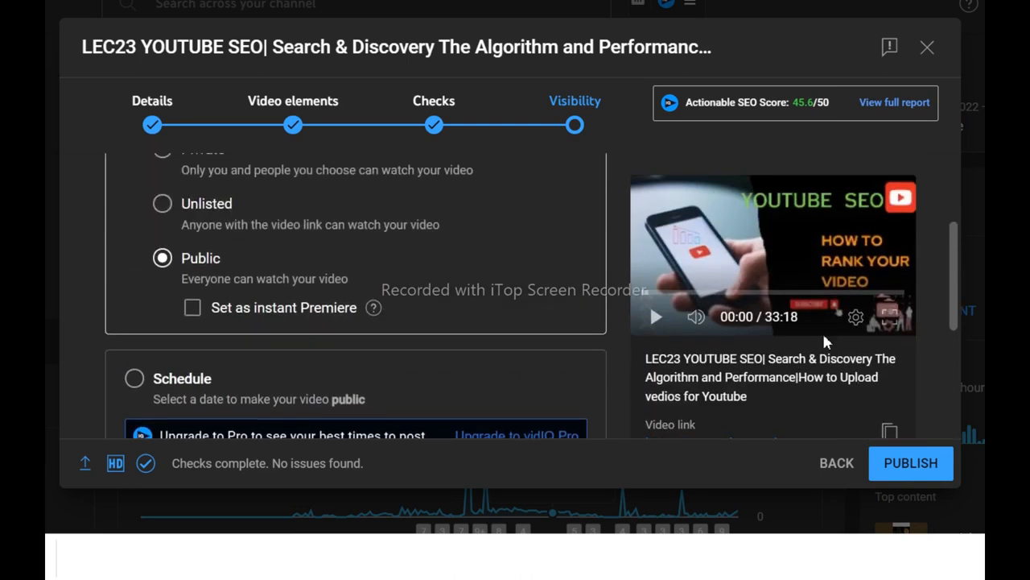
pyautogui.click(930, 465)
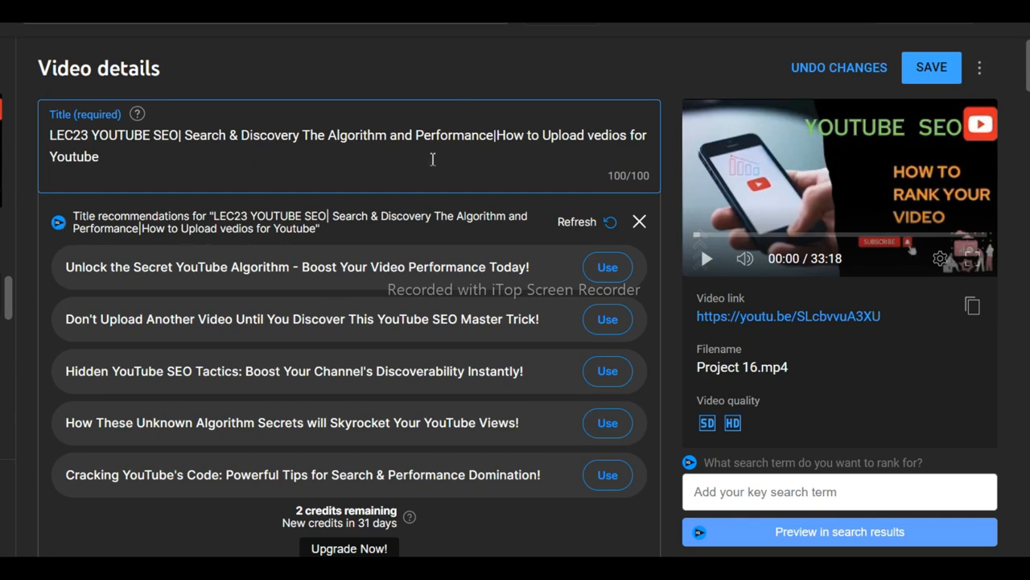
# - Examine the vidIQ title recommendations and the full description text in the video details
pyautogui.scroll(-1, 433, 161)
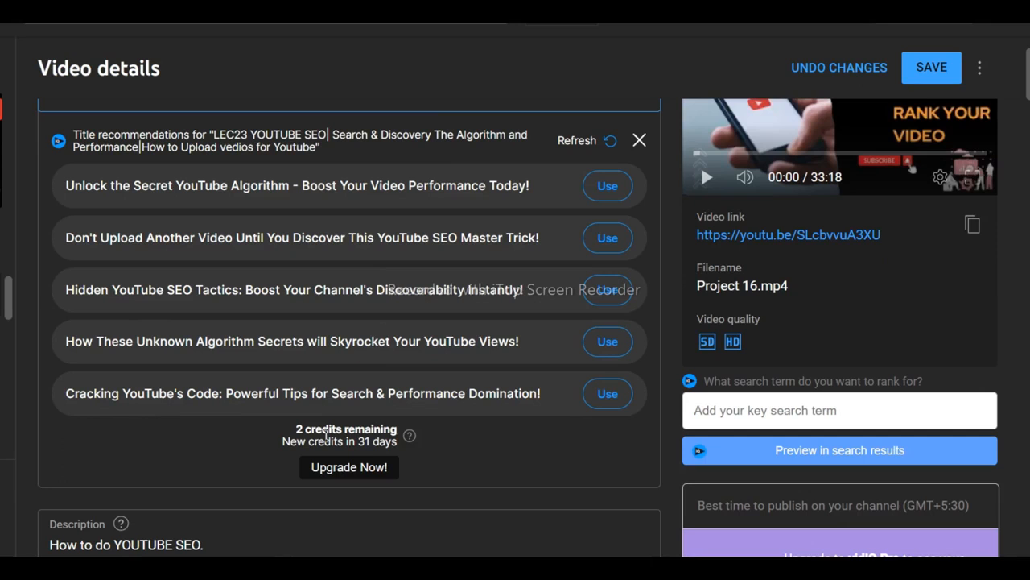
pyautogui.scroll(1, 249, 333)
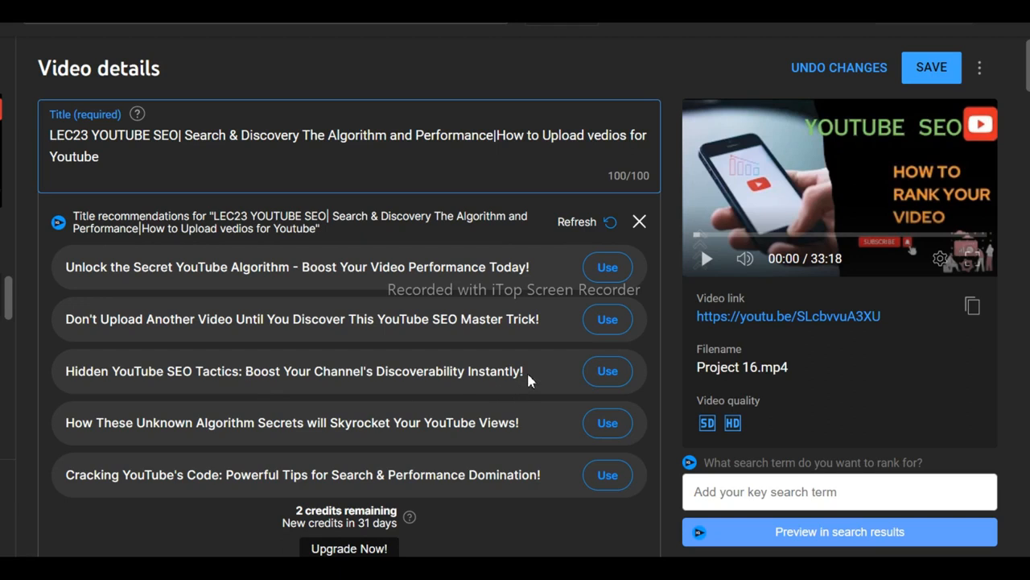
pyautogui.scroll(-1, 527, 366)
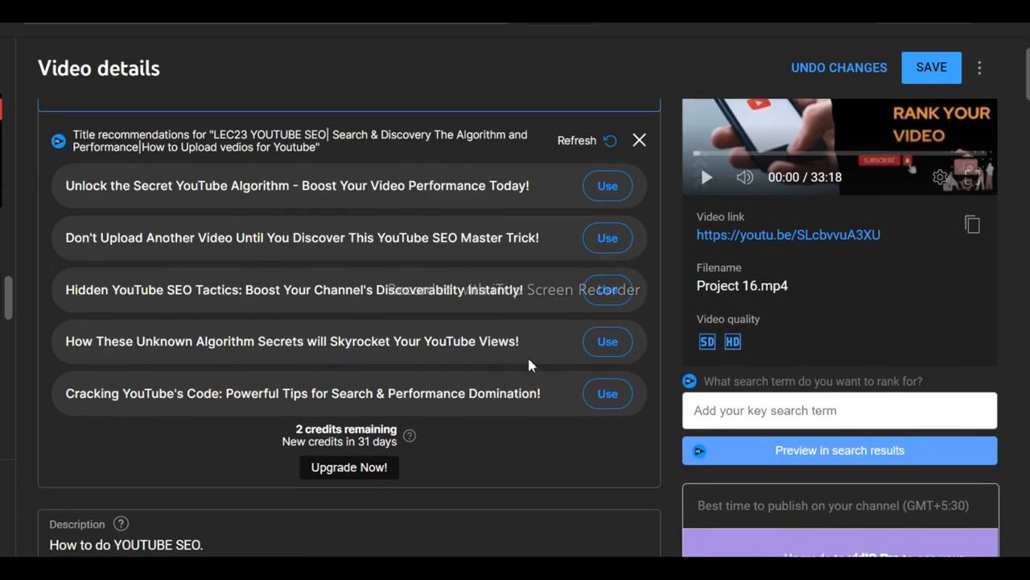
pyautogui.scroll(-2, 529, 360)
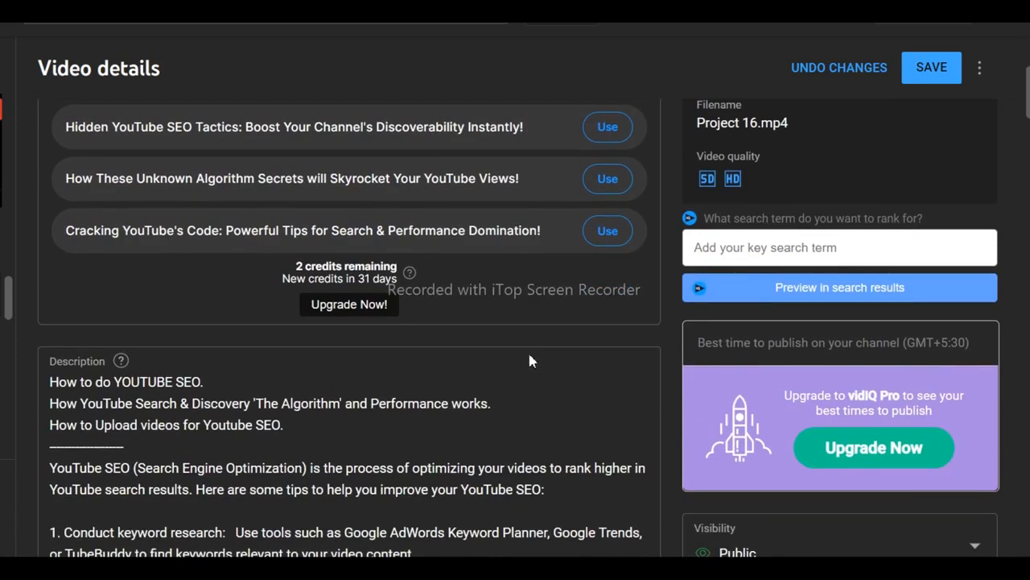
pyautogui.scroll(-3, 529, 360)
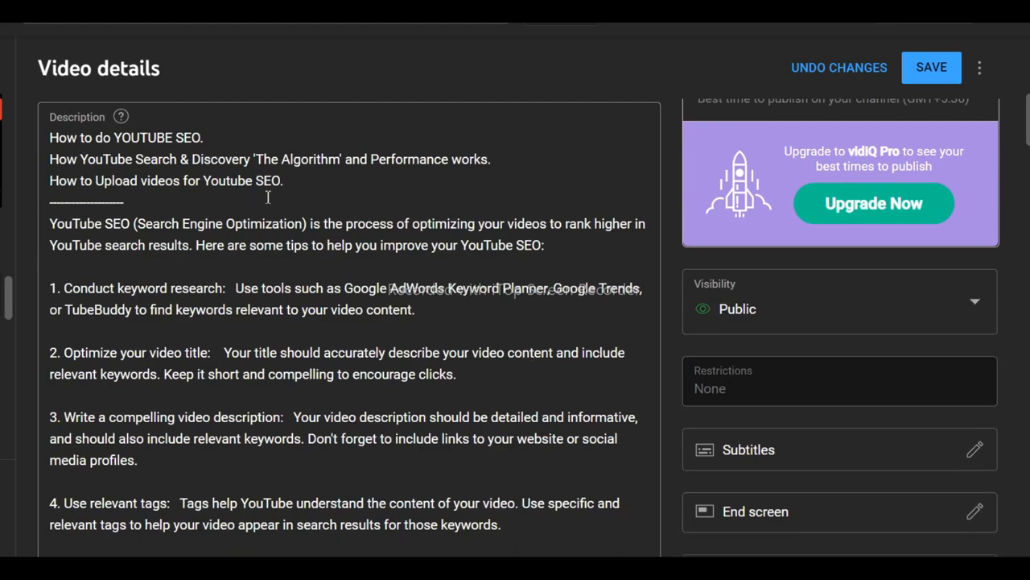
pyautogui.scroll(-2, 273, 201)
pyautogui.scroll(-3, 386, 286)
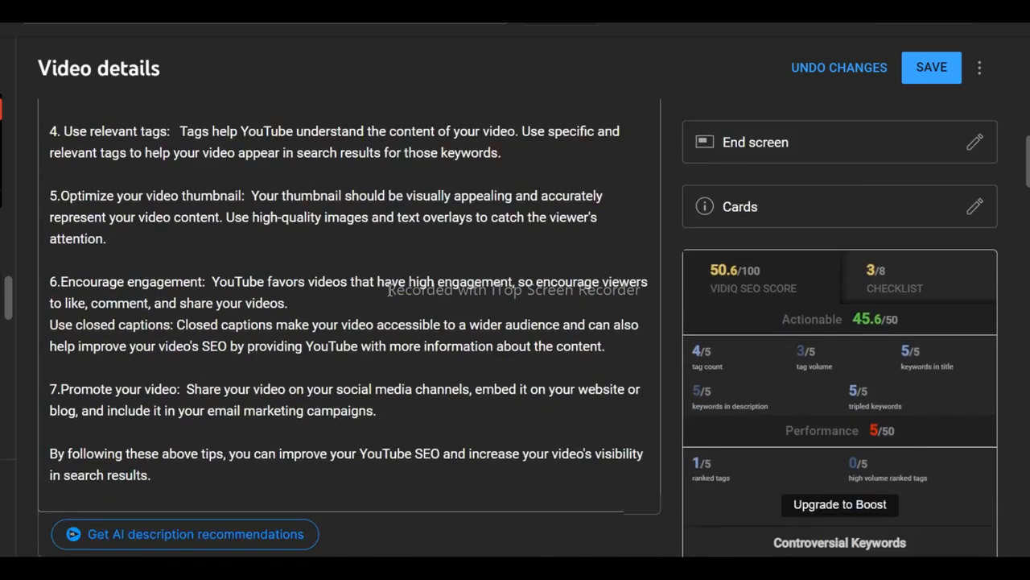
pyautogui.scroll(-2, 390, 289)
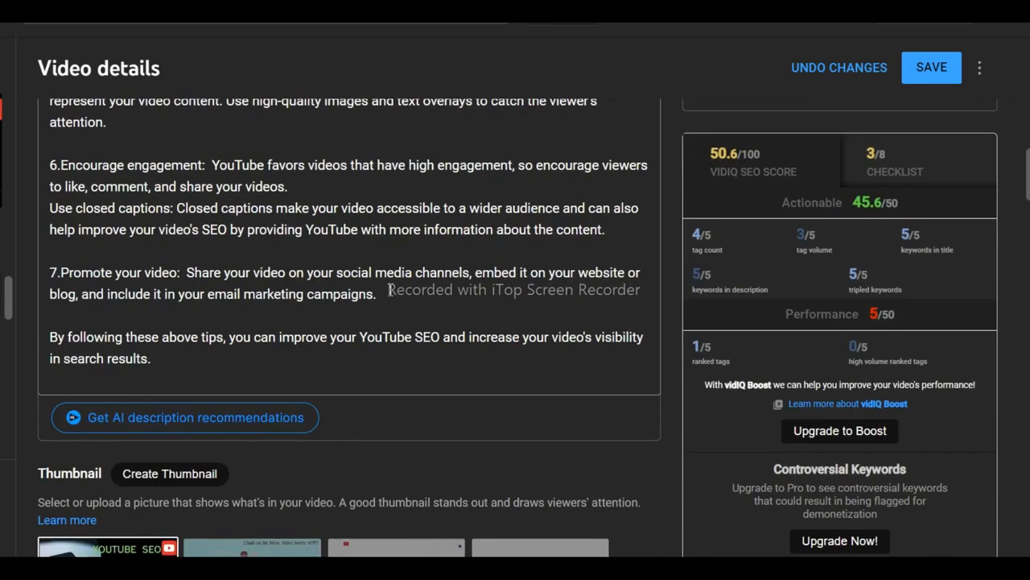
# - Generate AI description recommendations using the keyword "YouTube SEO" copied from the description's closing paragraph
pyautogui.click(230, 418)
pyautogui.scroll(-1, 368, 336)
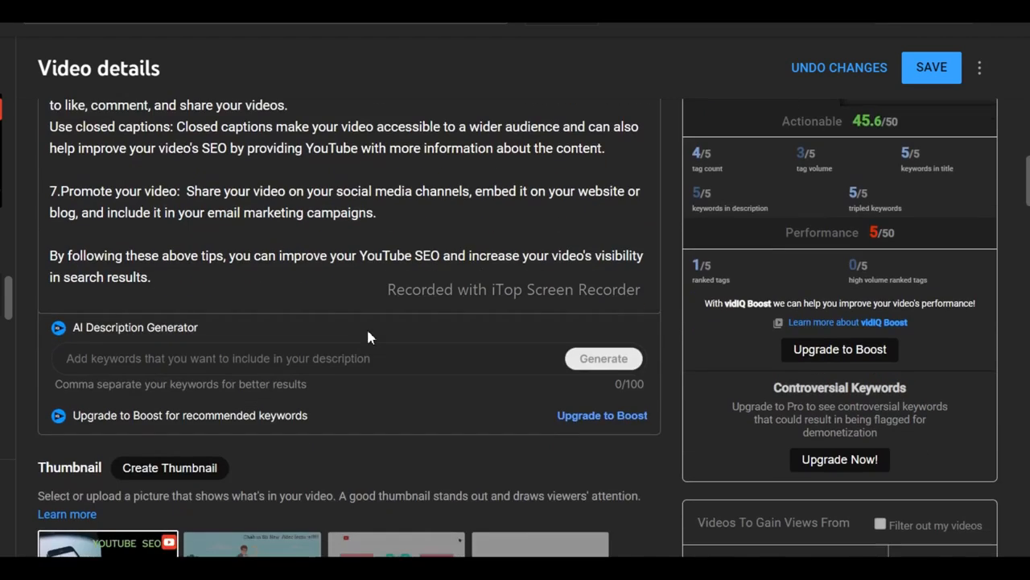
pyautogui.click(268, 360)
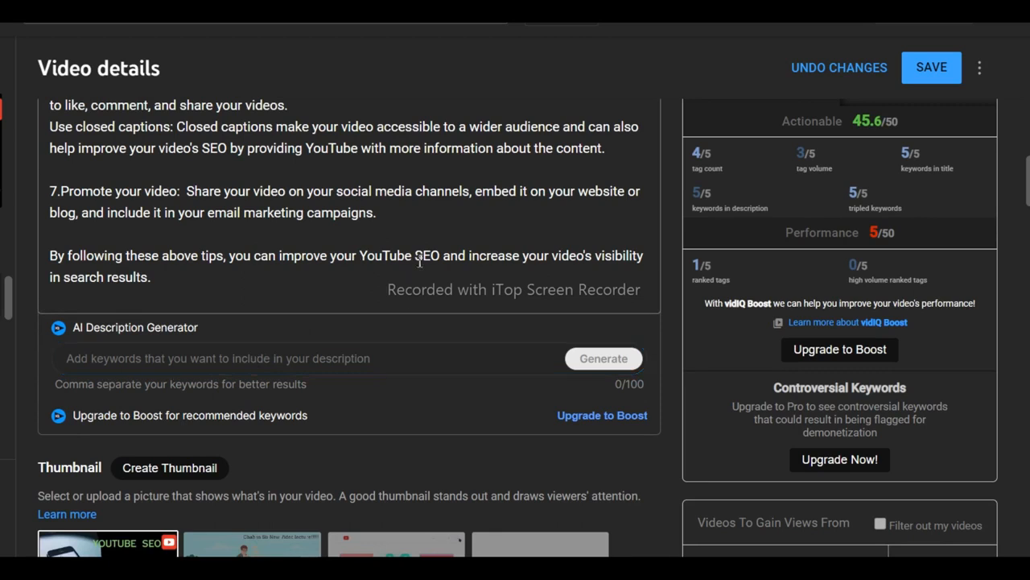
pyautogui.click(360, 256)
pyautogui.moveTo(360, 256); pyautogui.dragTo(439, 256)
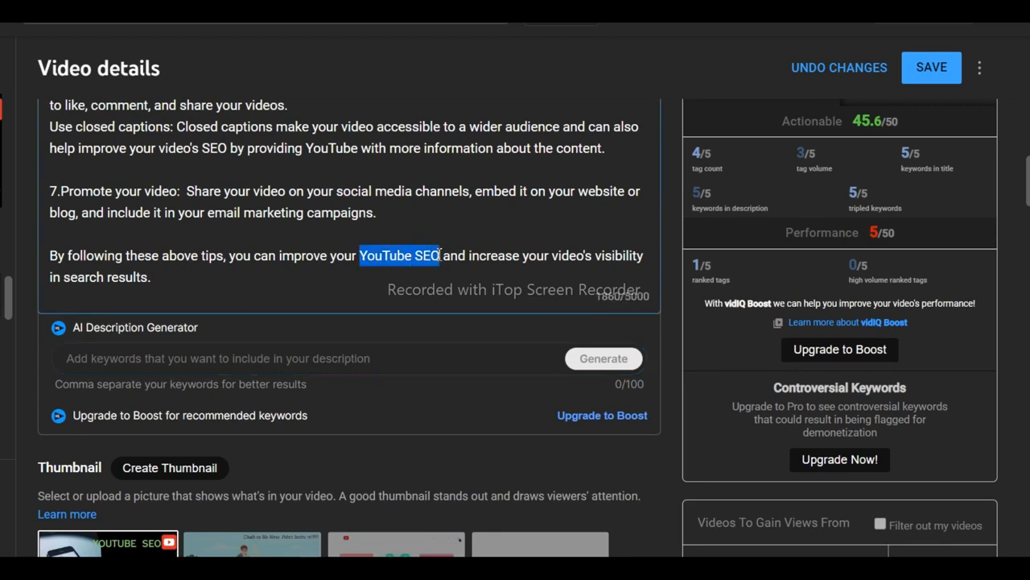
pyautogui.rightClick(435, 257)
pyautogui.click(472, 321)
pyautogui.click(345, 358)
pyautogui.rightClick(344, 358)
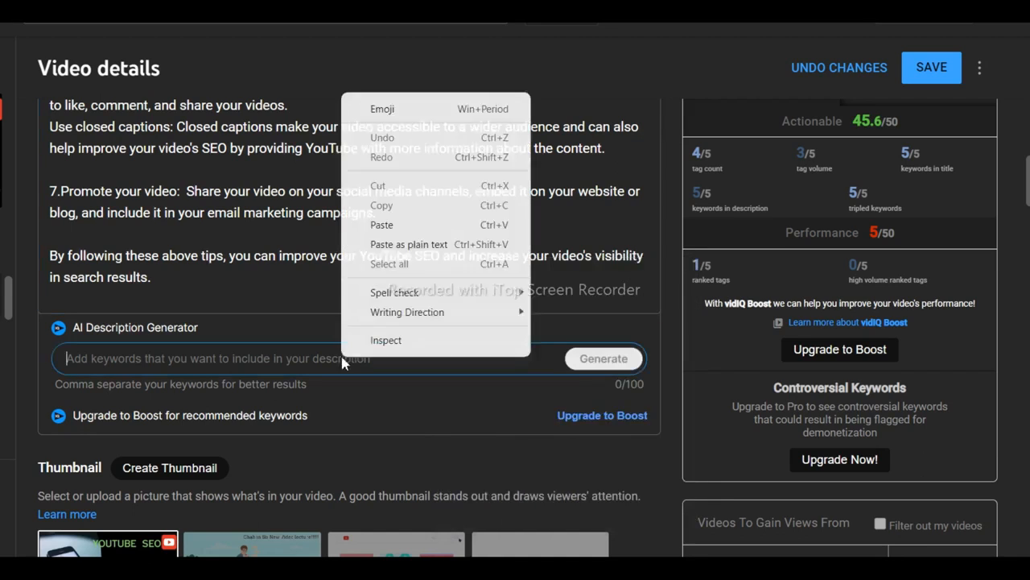
pyautogui.click(382, 224)
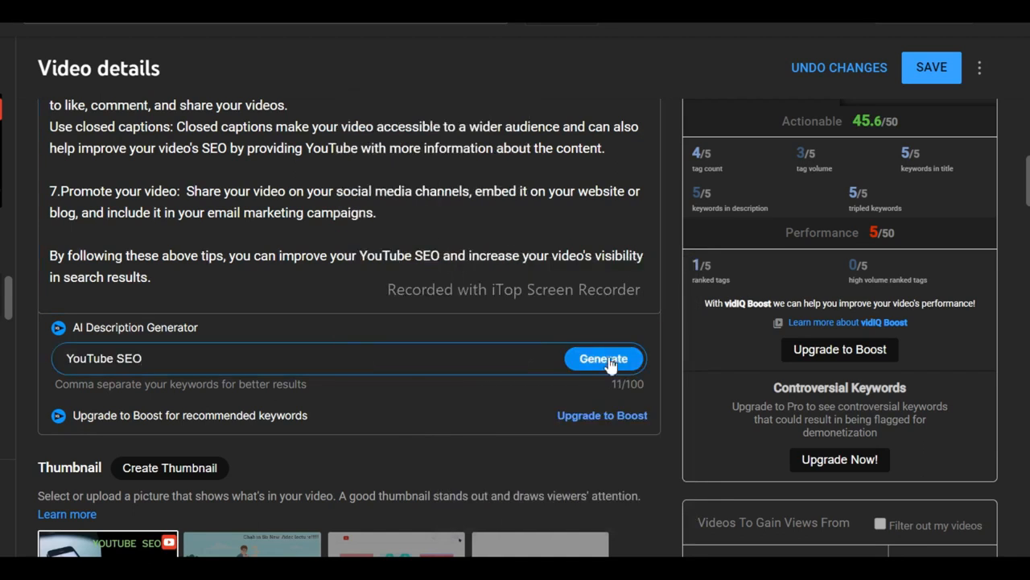
pyautogui.click(604, 358)
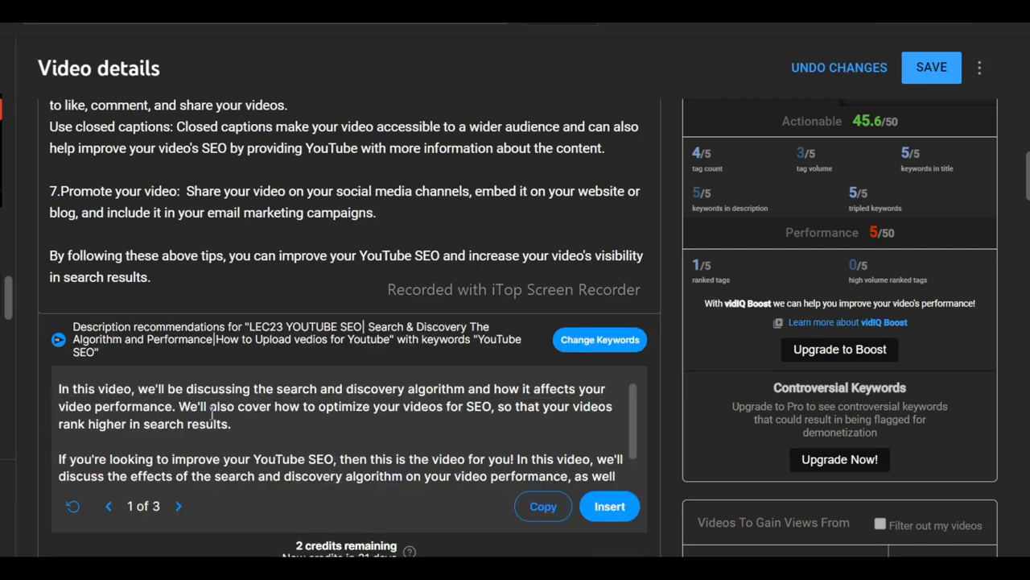
# - Read through the first generated description recommendation and copy it to the clipboard
pyautogui.scroll(-1, 212, 415)
pyautogui.scroll(1, 95, 421)
pyautogui.scroll(-3, 84, 414)
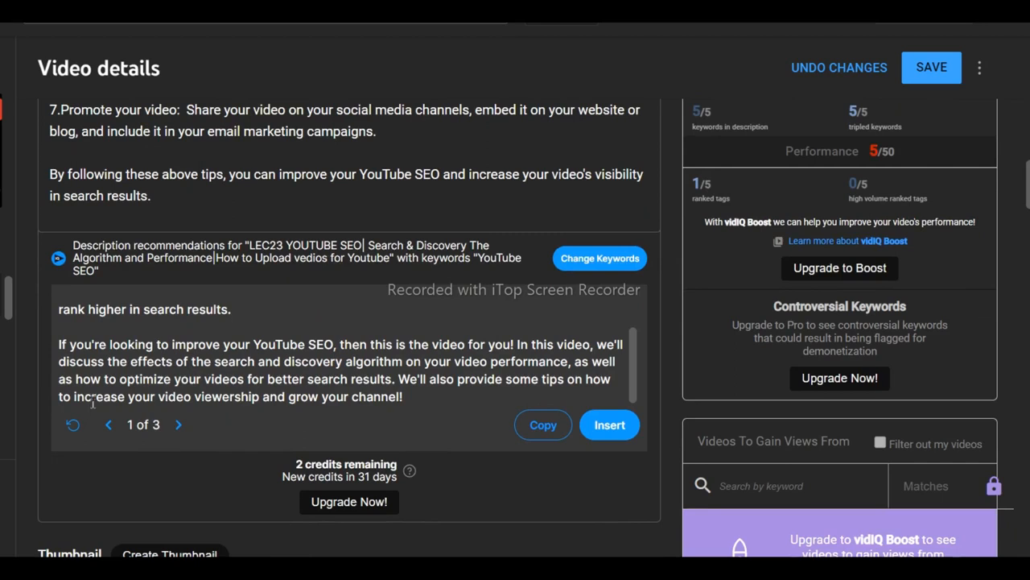
pyautogui.scroll(3, 93, 402)
pyautogui.scroll(1, 97, 380)
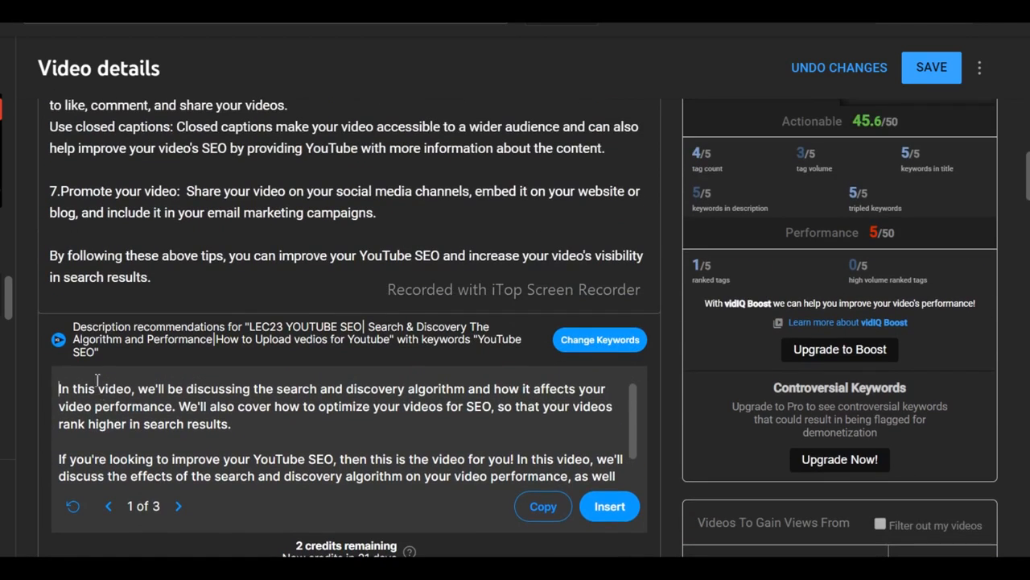
pyautogui.click(548, 507)
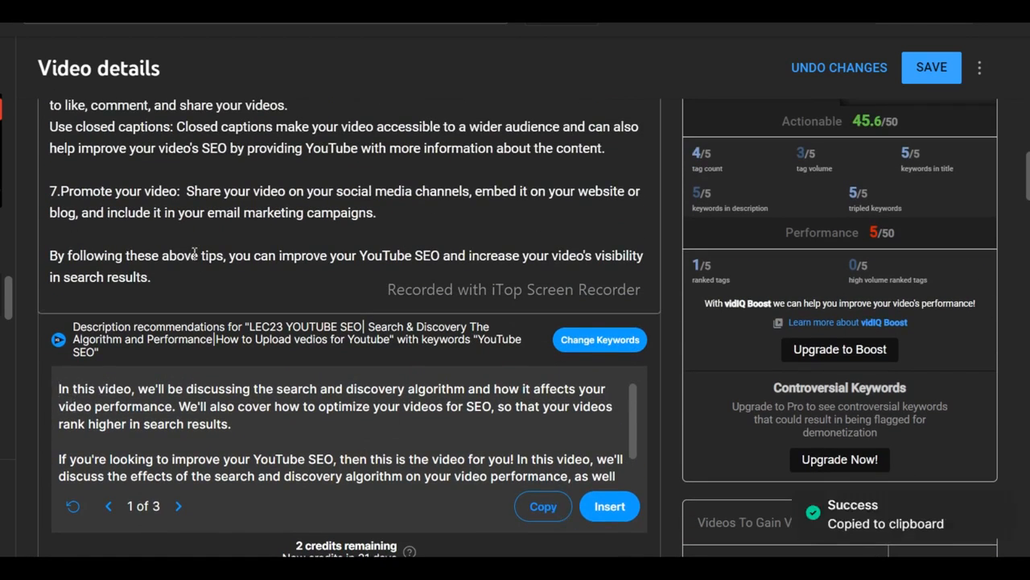
# - Compare the existing description with the generated recommendation, and look back over the video details up to the title
pyautogui.scroll(1, 218, 186)
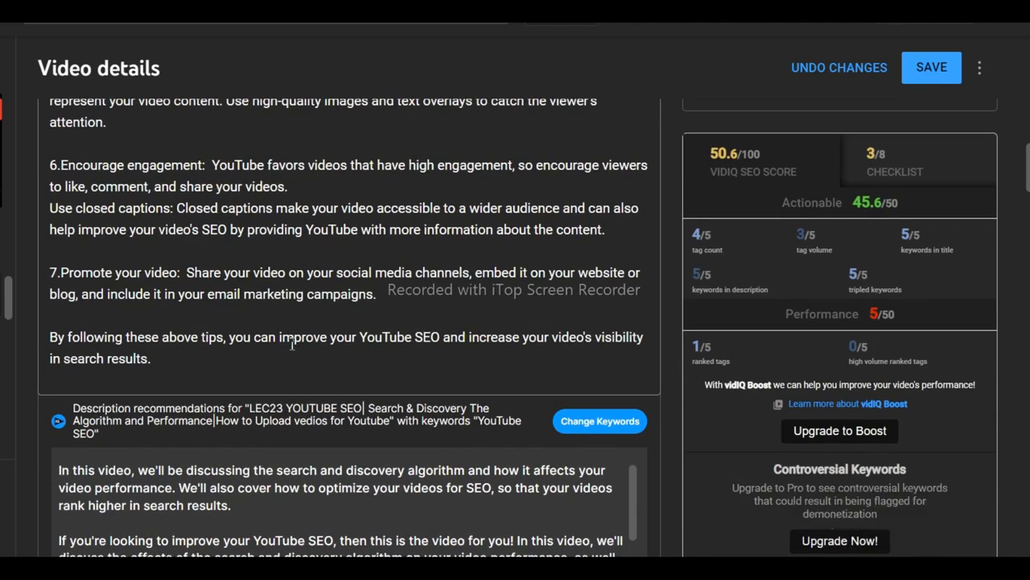
pyautogui.scroll(-1, 320, 283)
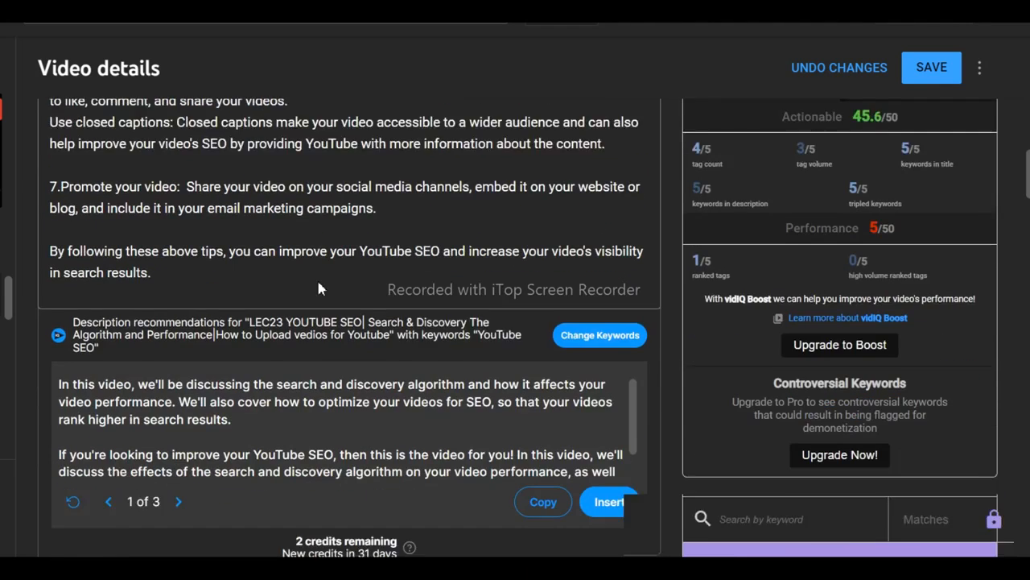
pyautogui.scroll(-1, 314, 282)
pyautogui.scroll(1, 276, 393)
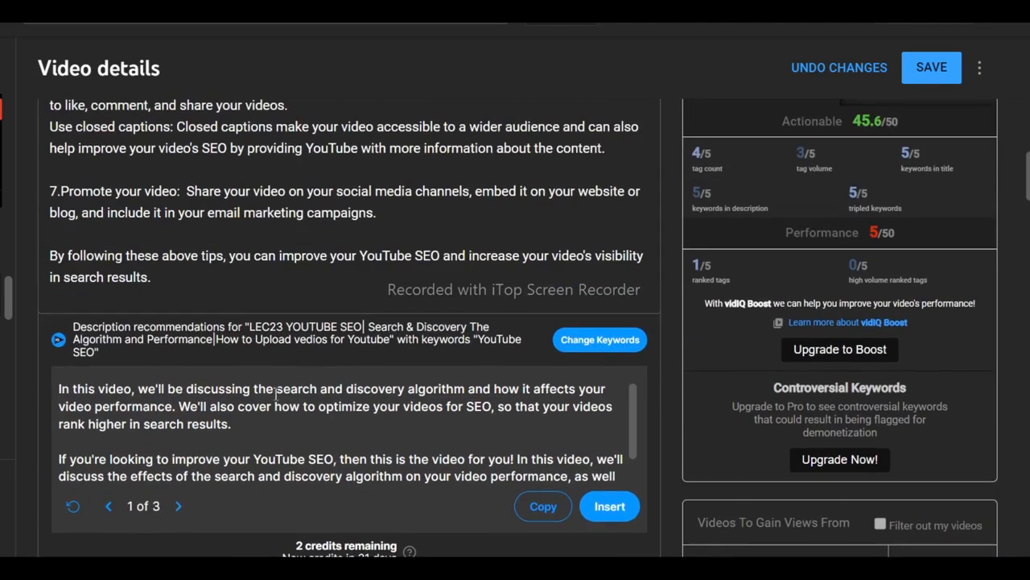
pyautogui.scroll(-1, 276, 394)
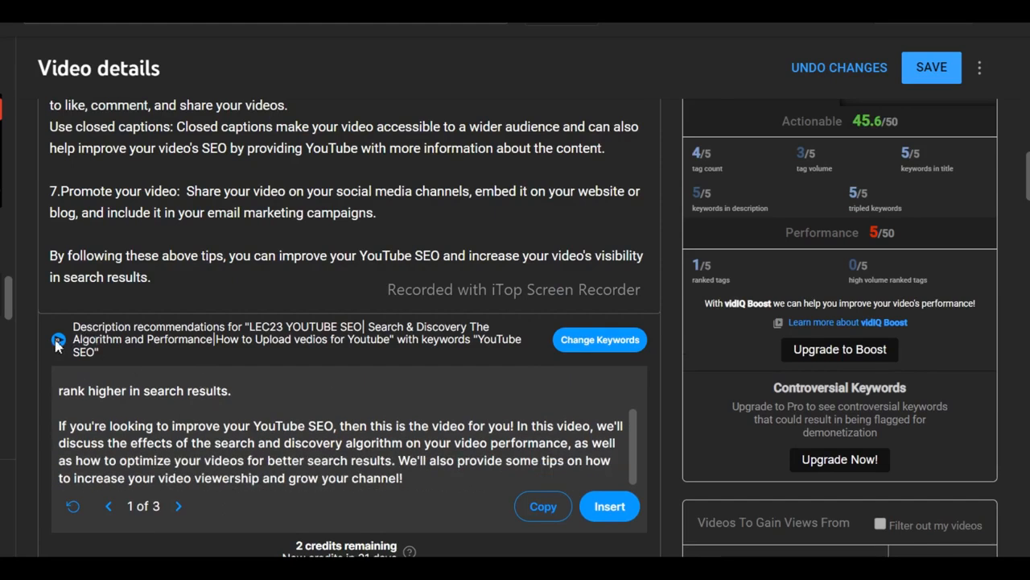
pyautogui.scroll(-1, 275, 341)
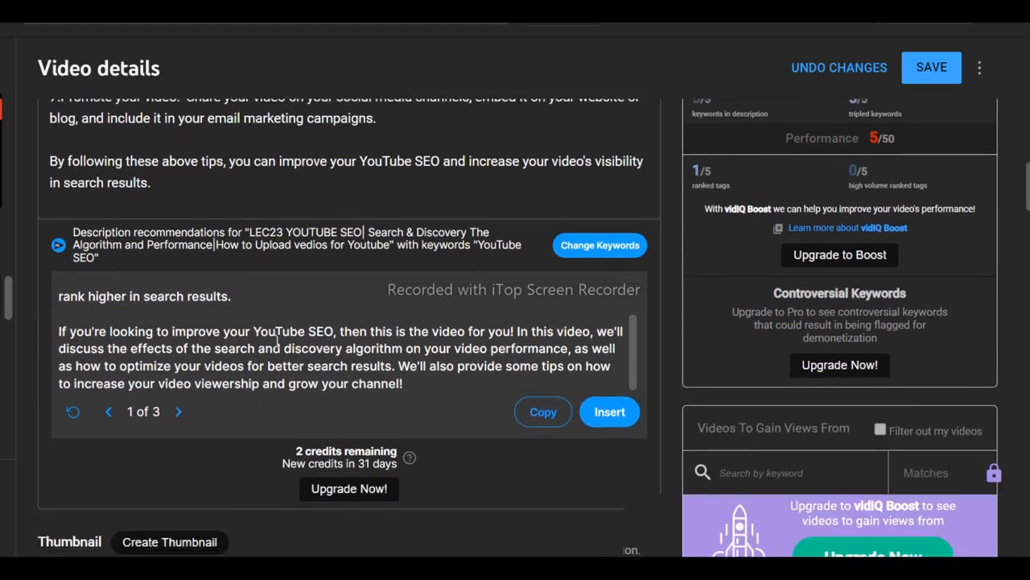
pyautogui.scroll(-2, 275, 338)
pyautogui.scroll(5, 273, 336)
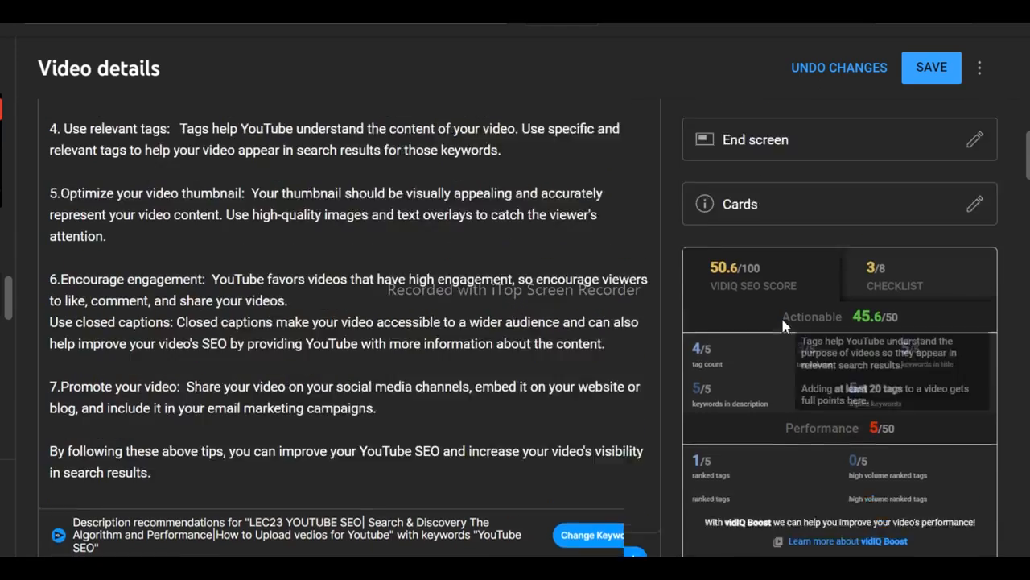
pyautogui.scroll(4, 783, 320)
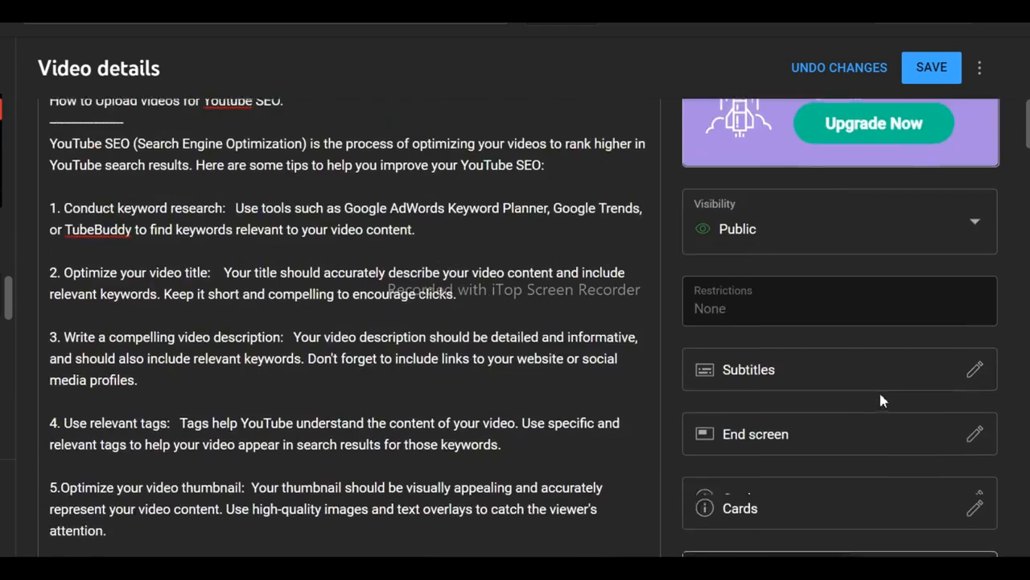
pyautogui.scroll(8, 881, 400)
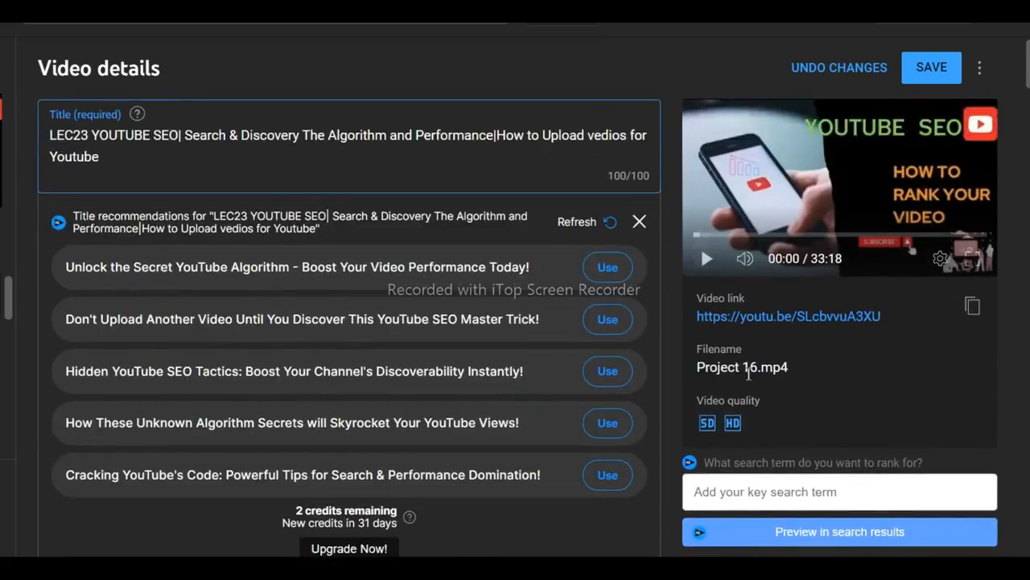
# - Enter "Youtube SEO" as the search term to rank for, open its search results preview and close it
pyautogui.scroll(-3, 749, 373)
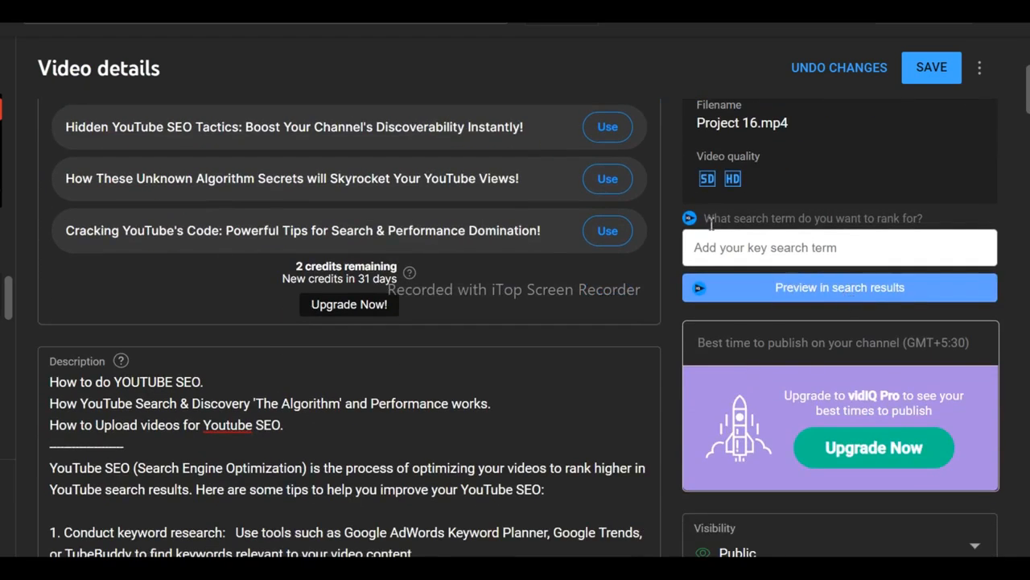
pyautogui.moveTo(706, 218); pyautogui.dragTo(925, 218)
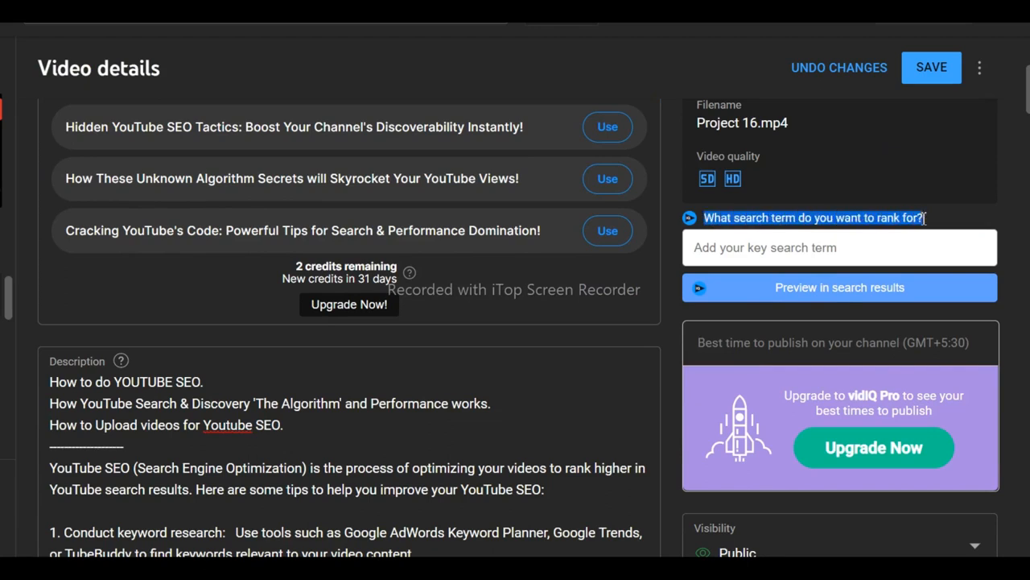
pyautogui.click(883, 257)
pyautogui.write('Youtube SEO')
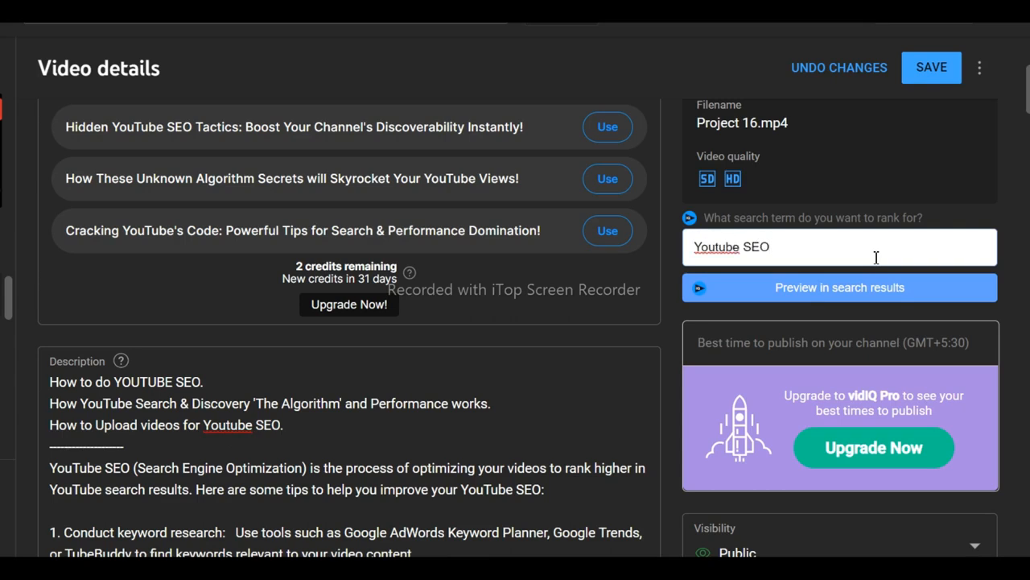
pyautogui.click(889, 289)
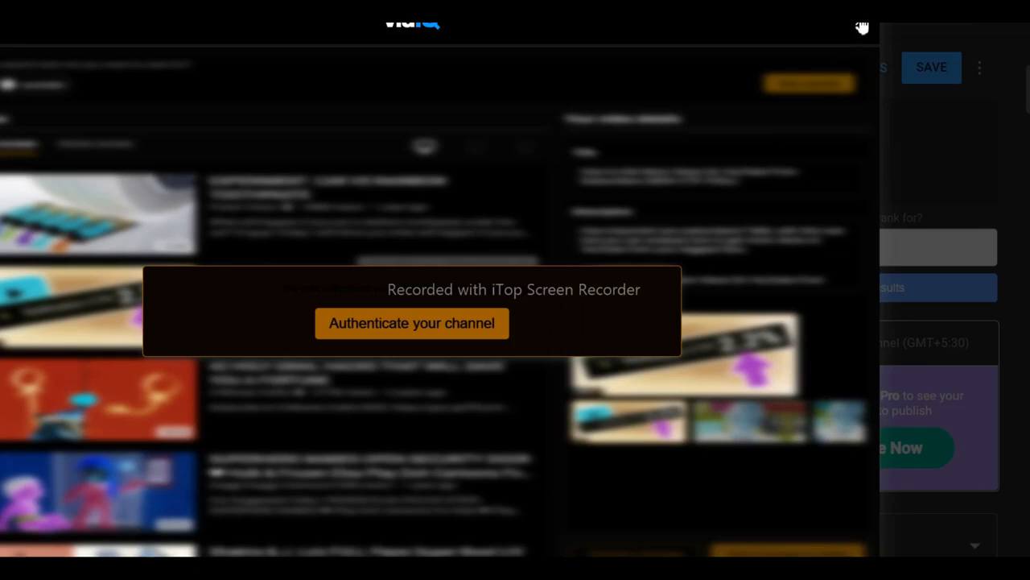
pyautogui.click(861, 26)
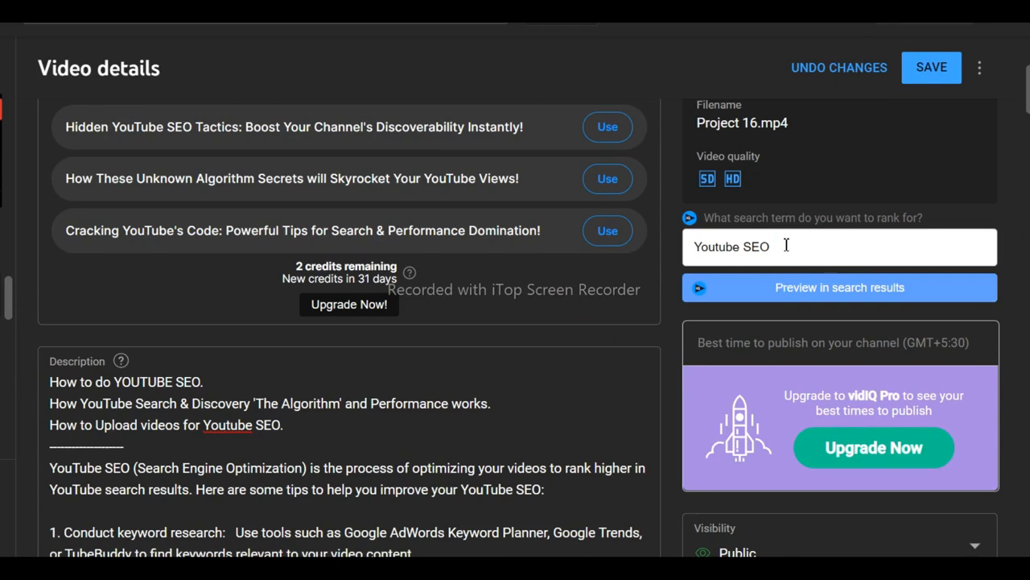
# - Review the vidIQ SEO score beside the description, open its checklist and return to the score breakdown
pyautogui.scroll(-6, 787, 246)
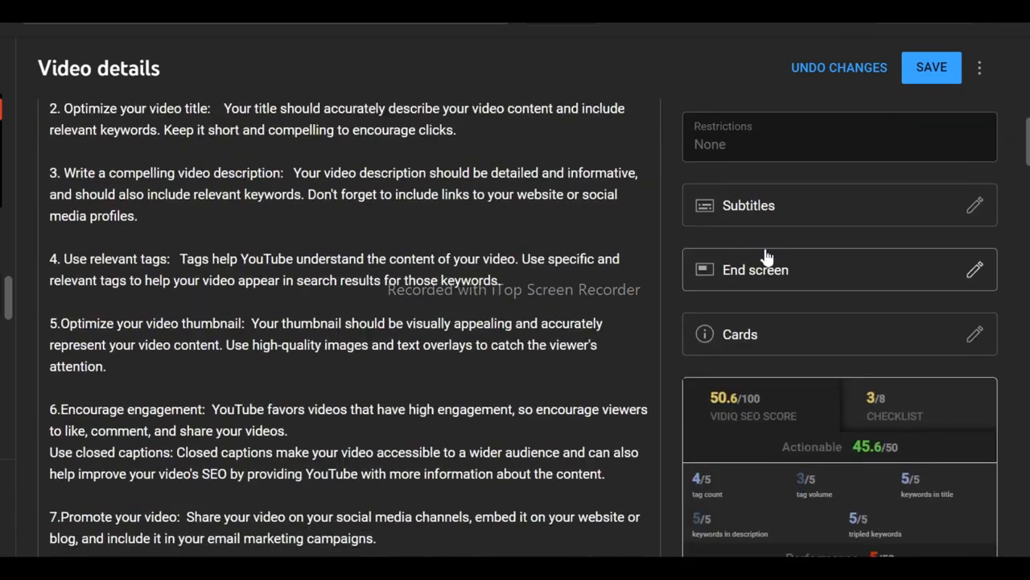
pyautogui.scroll(-5, 765, 256)
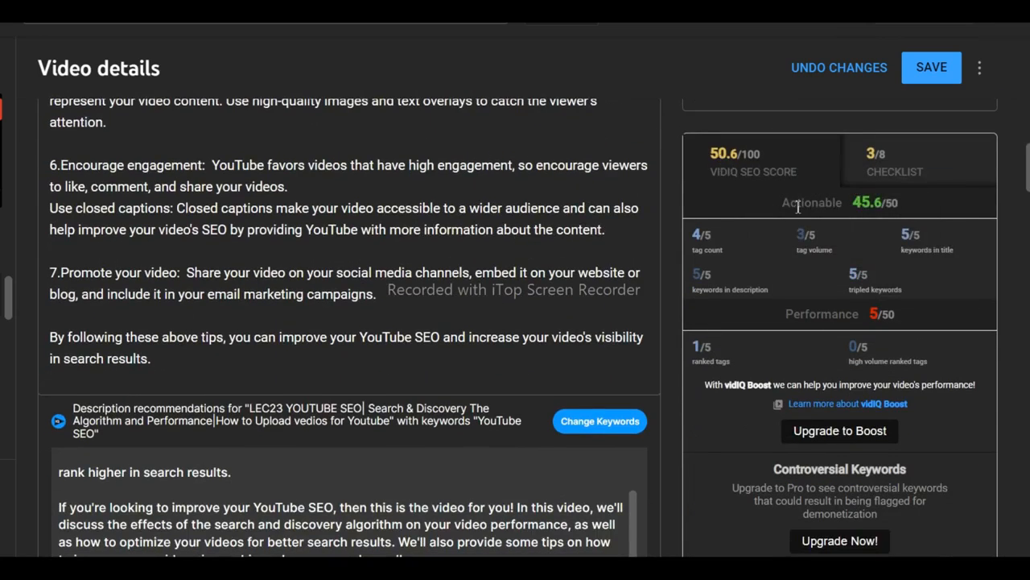
pyautogui.scroll(1, 798, 206)
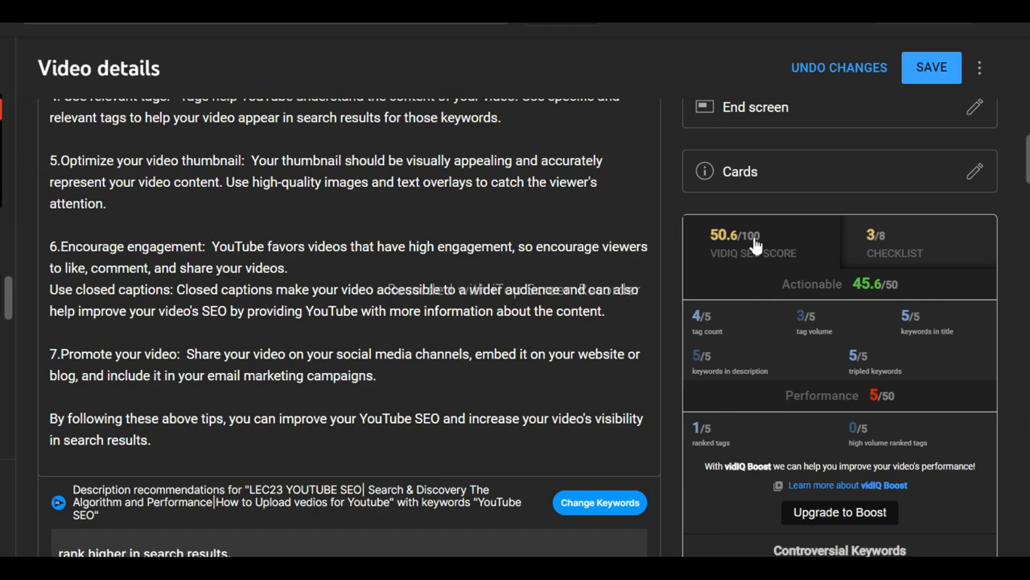
pyautogui.scroll(-1, 871, 262)
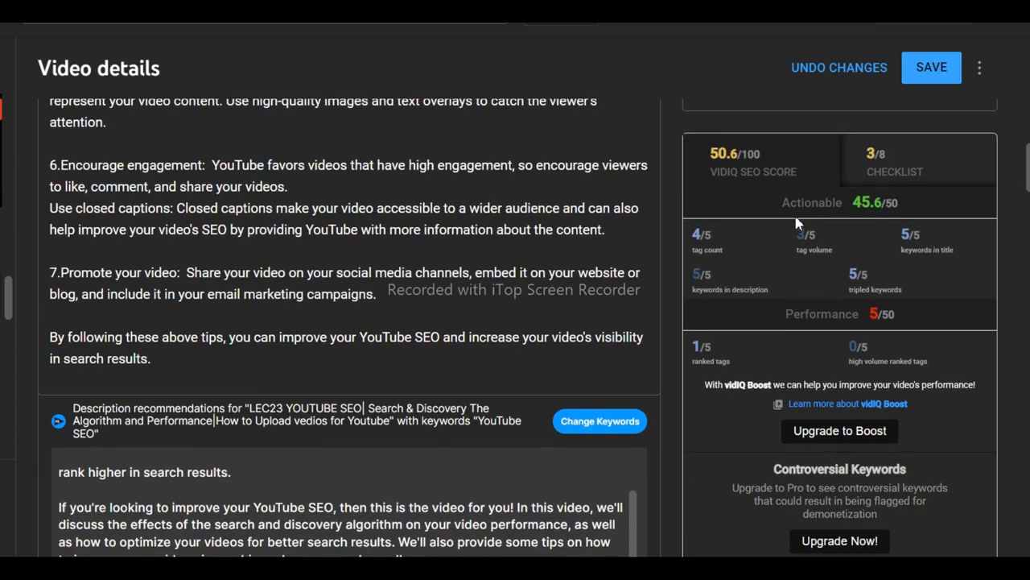
pyautogui.click(895, 171)
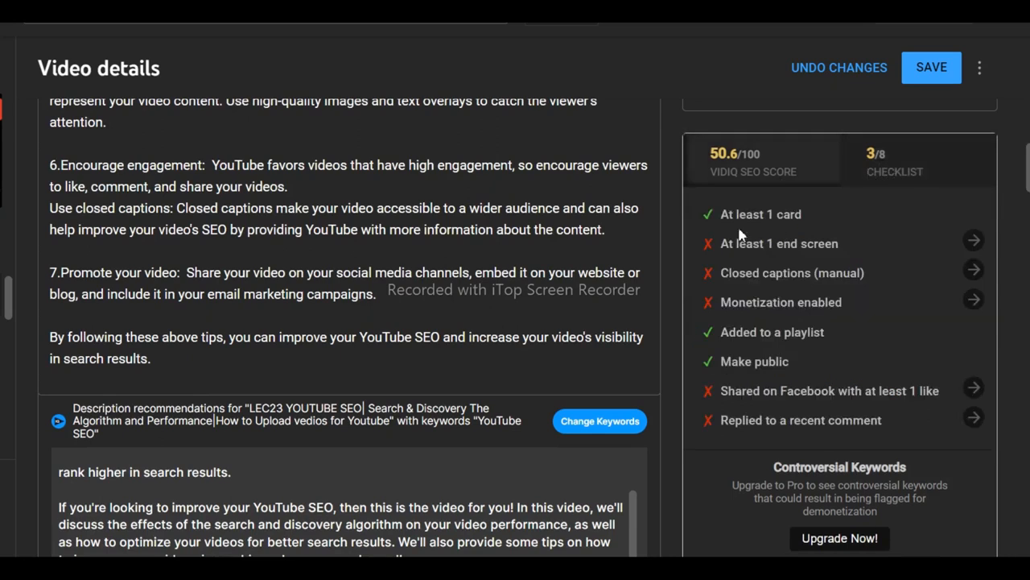
pyautogui.click(771, 167)
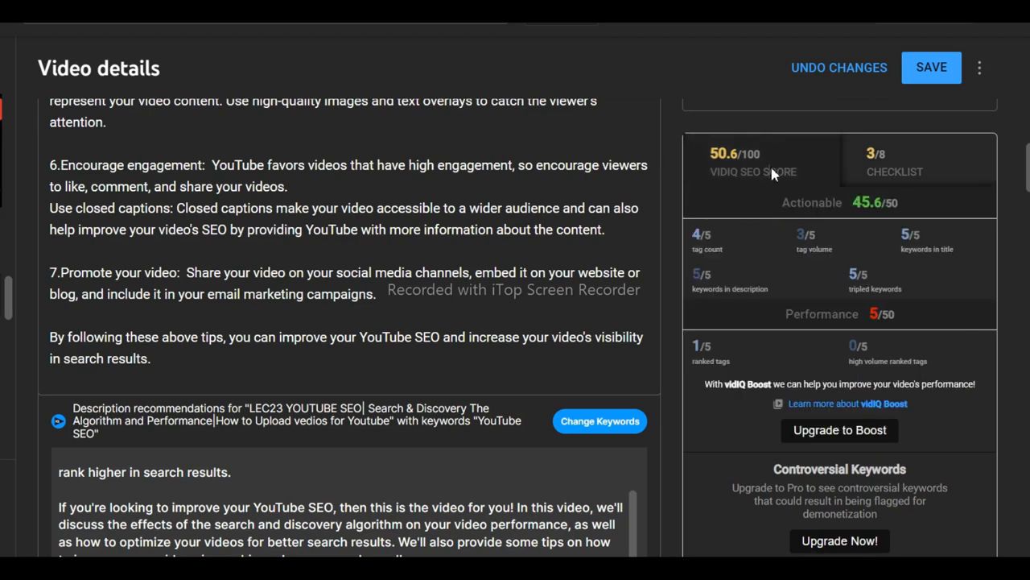
# - Examine the tag and keyword metrics in the SEO score, including the ranked tags and high volume ranked tags under Performance
pyautogui.moveTo(700, 252)
pyautogui.scroll(-2, 883, 239)
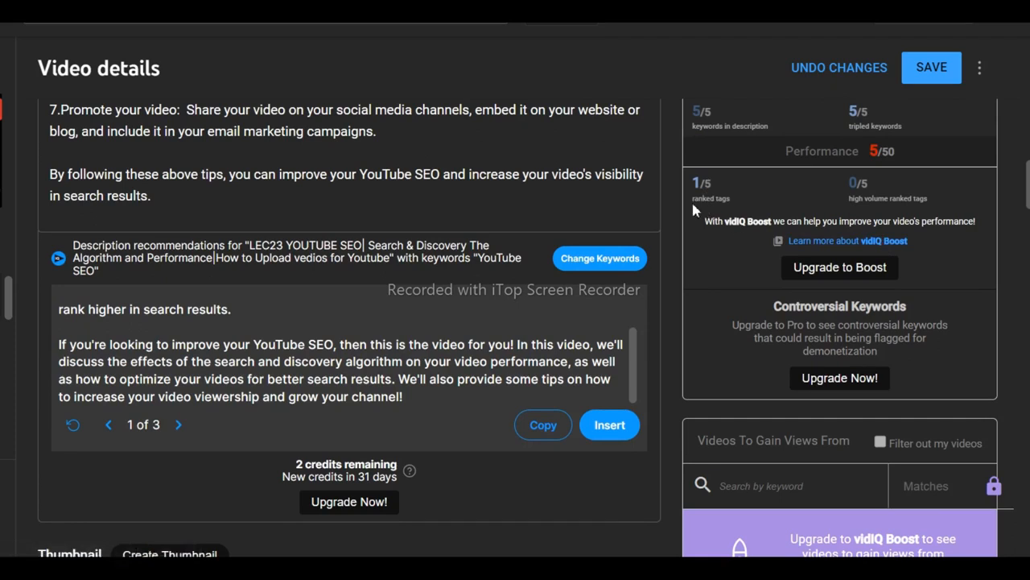
pyautogui.moveTo(737, 200); pyautogui.dragTo(707, 187)
pyautogui.moveTo(847, 199); pyautogui.dragTo(940, 194)
pyautogui.scroll(-1, 915, 211)
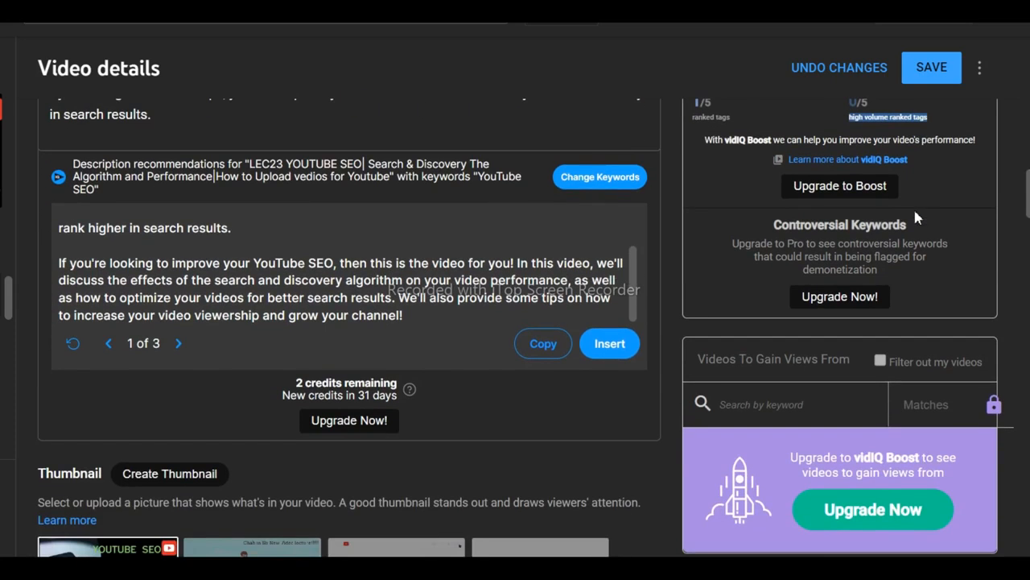
# - Look over the Videos To Gain Views From section, the current thumbnail and the AI Thumbnail Builder
pyautogui.scroll(-2, 913, 206)
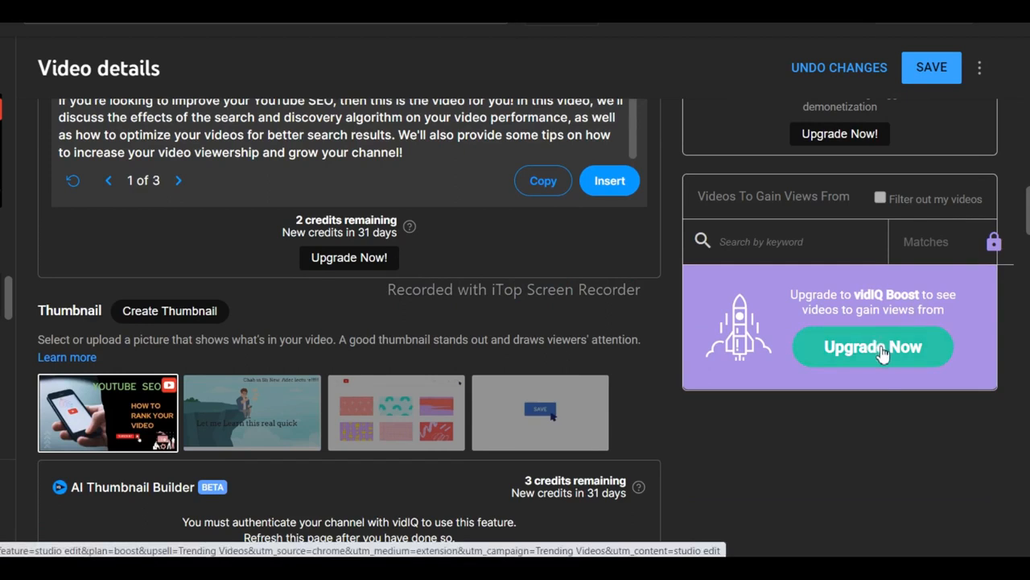
pyautogui.scroll(-1, 874, 338)
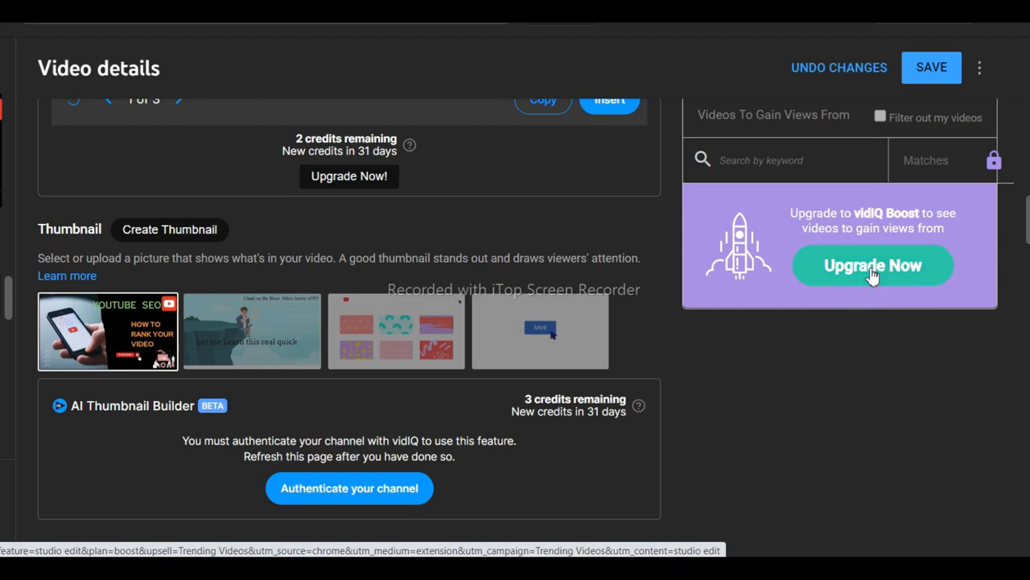
pyautogui.scroll(-1, 872, 275)
pyautogui.scroll(-2, 873, 276)
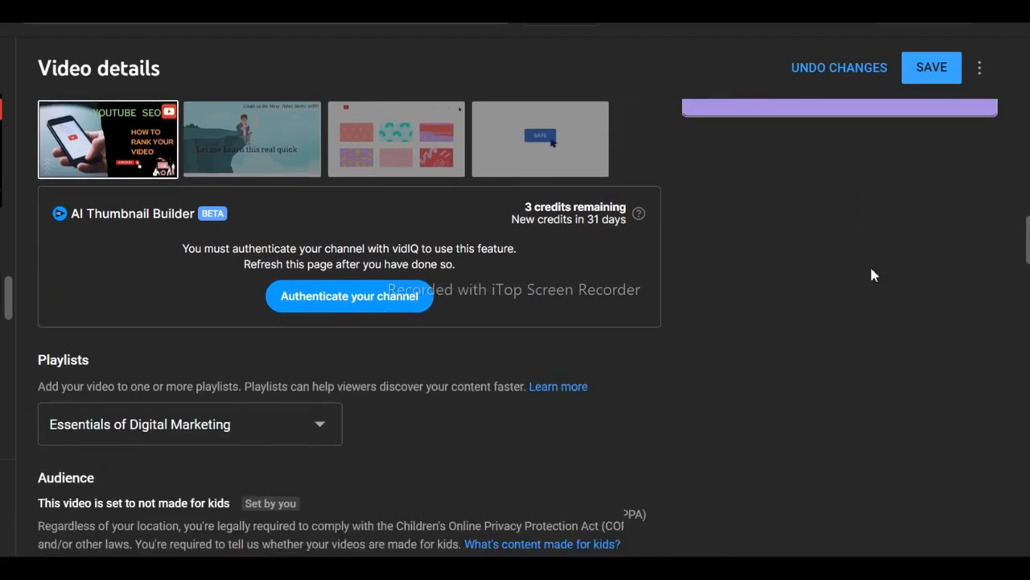
pyautogui.scroll(-1, 873, 275)
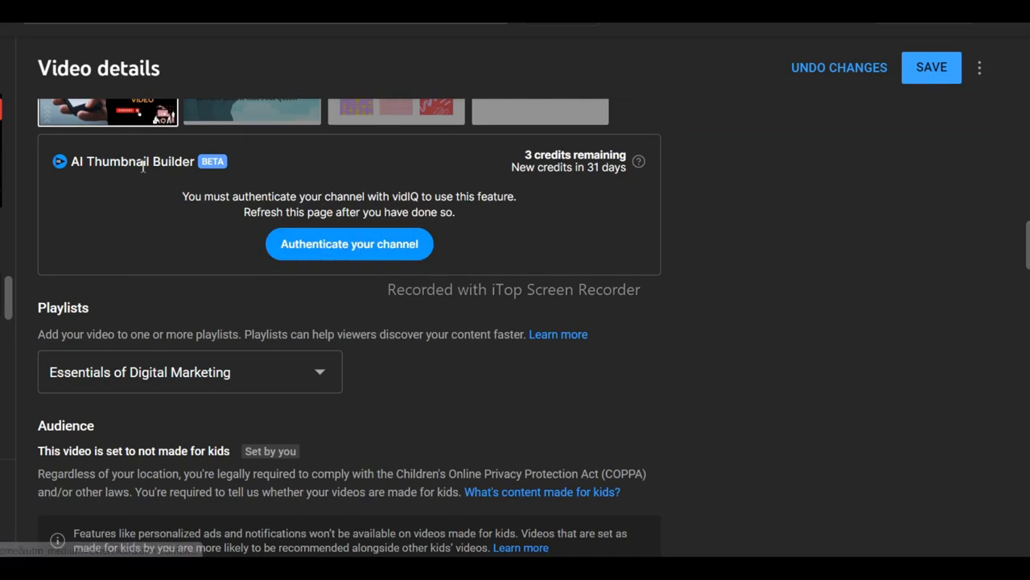
pyautogui.scroll(-1, 277, 232)
pyautogui.scroll(1, 276, 232)
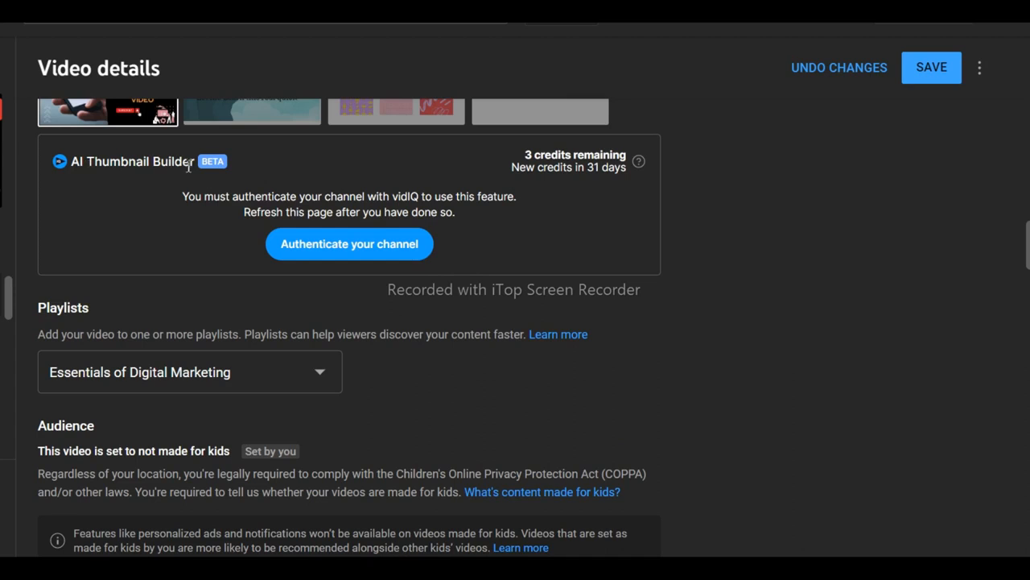
pyautogui.scroll(2, 187, 167)
pyautogui.moveTo(158, 187)
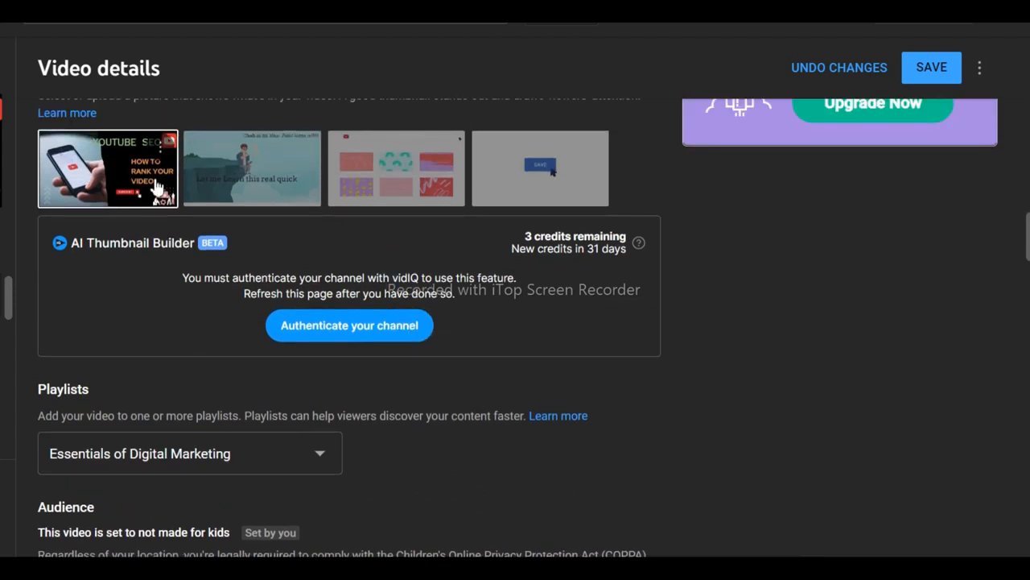
pyautogui.scroll(-2, 393, 264)
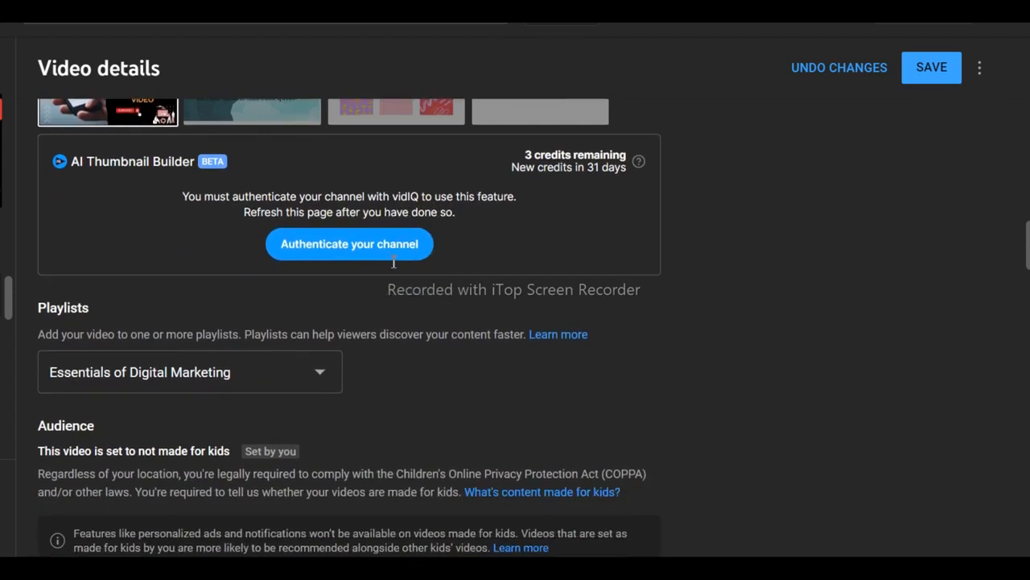
# - Go to the video's tags and examine the score and rank badges on the existing tags
pyautogui.scroll(-8, 393, 262)
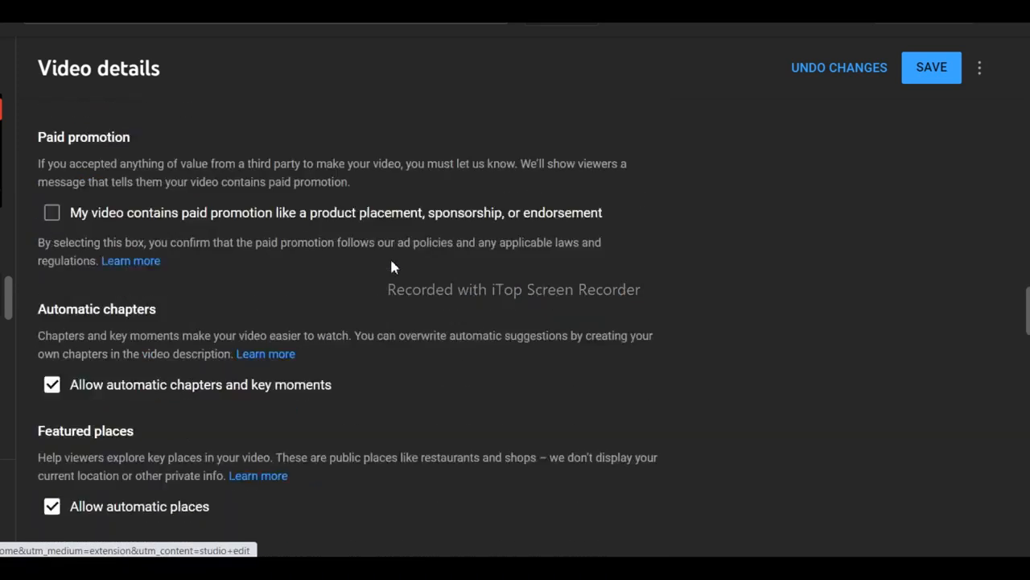
pyautogui.scroll(-8, 393, 266)
pyautogui.scroll(2, 393, 265)
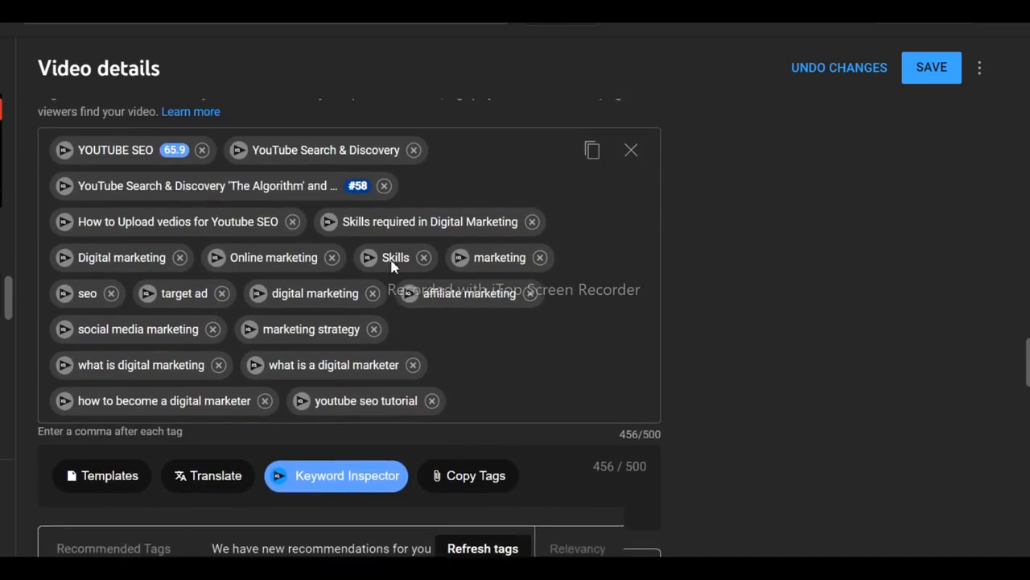
pyautogui.scroll(1, 392, 266)
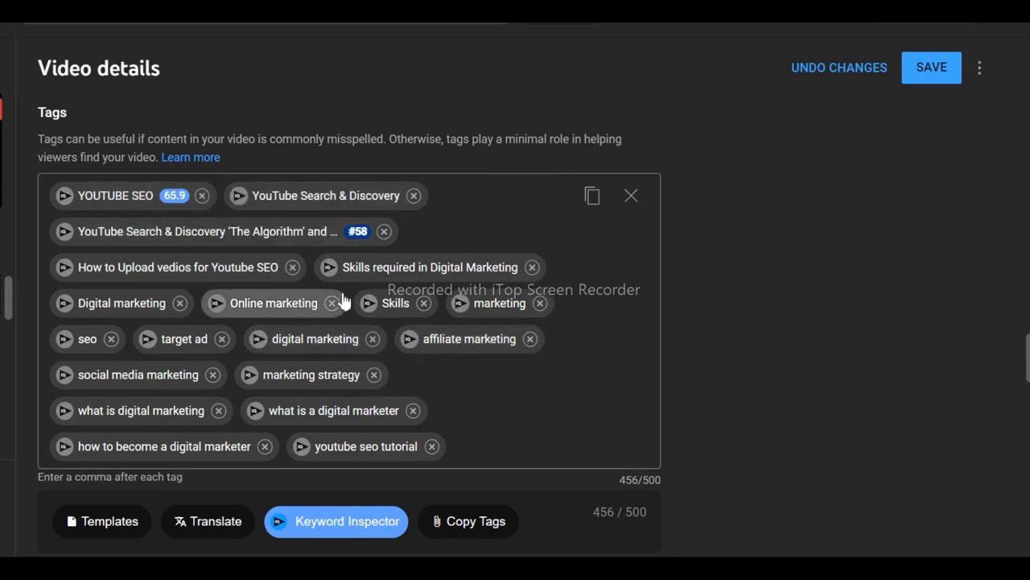
pyautogui.moveTo(178, 204)
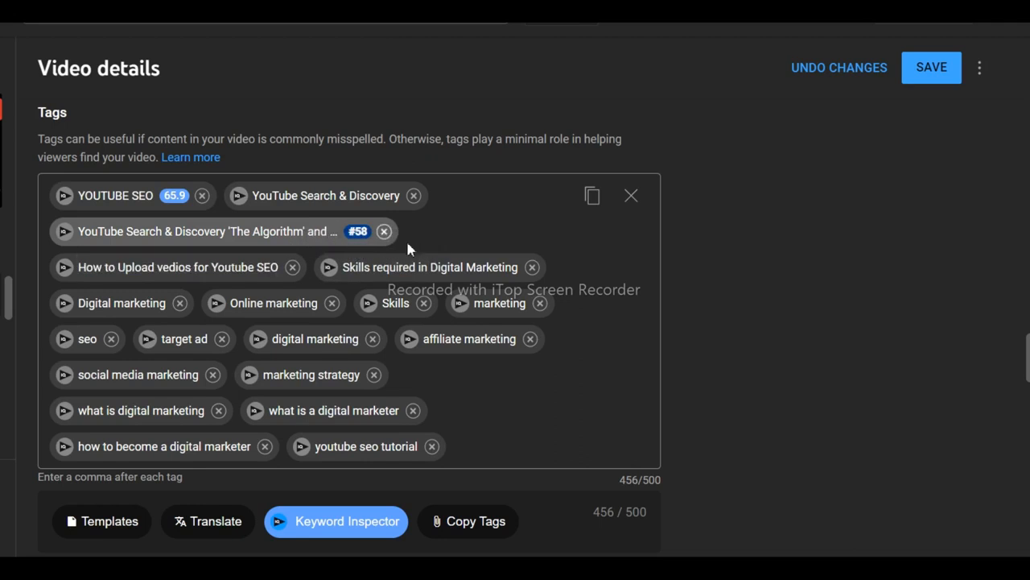
# - Review the tag tools and recommended tags below the tag list, and check the score details of "youtube seo tips"
pyautogui.scroll(-3, 528, 282)
pyautogui.scroll(-1, 160, 341)
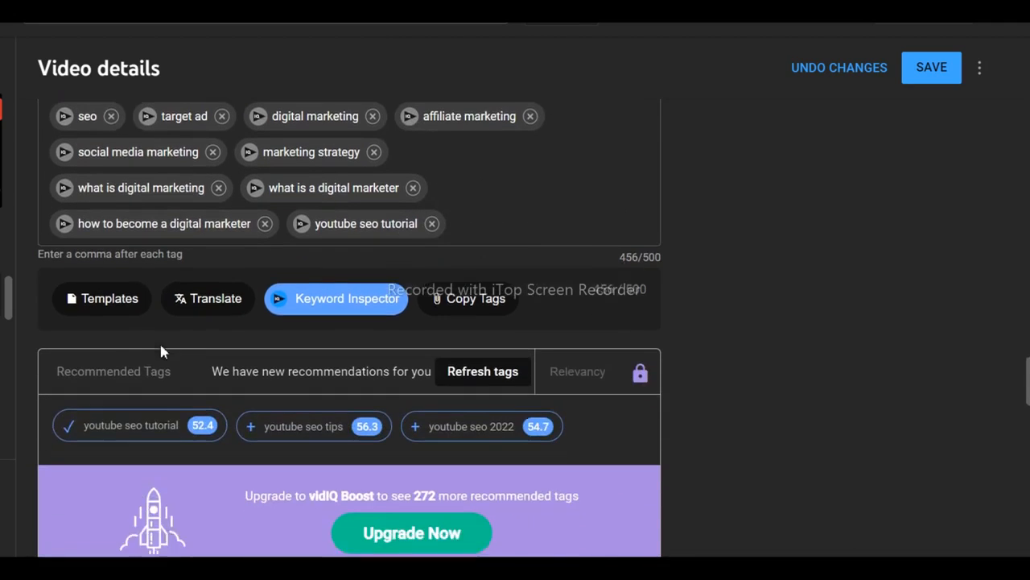
pyautogui.scroll(1, 147, 259)
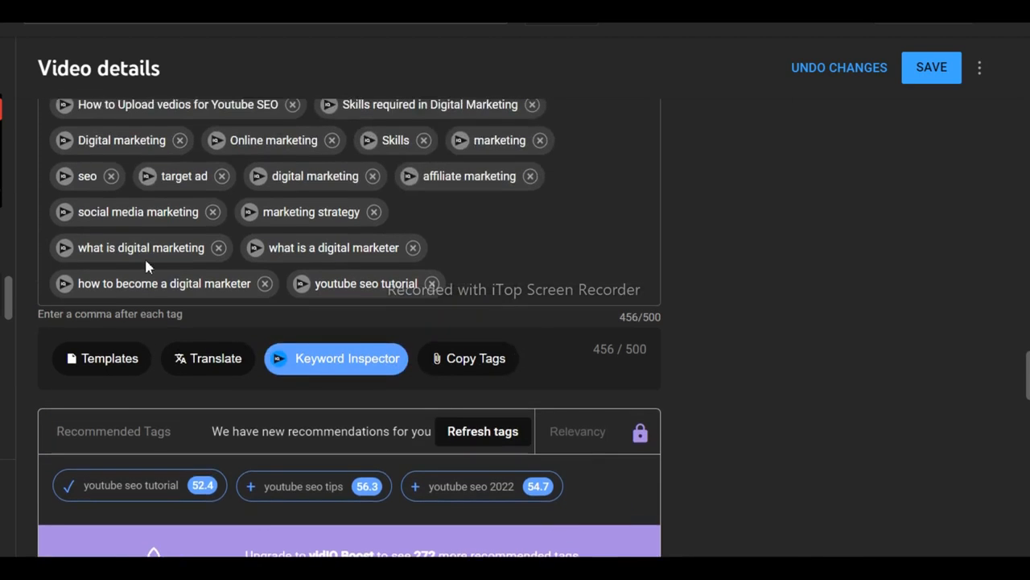
pyautogui.scroll(-1, 372, 388)
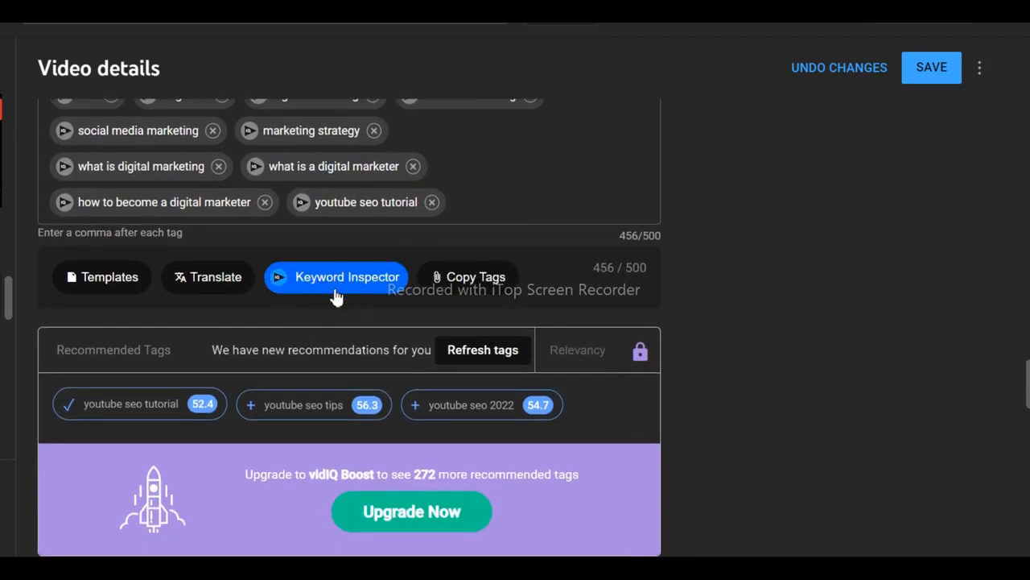
pyautogui.scroll(-1, 329, 329)
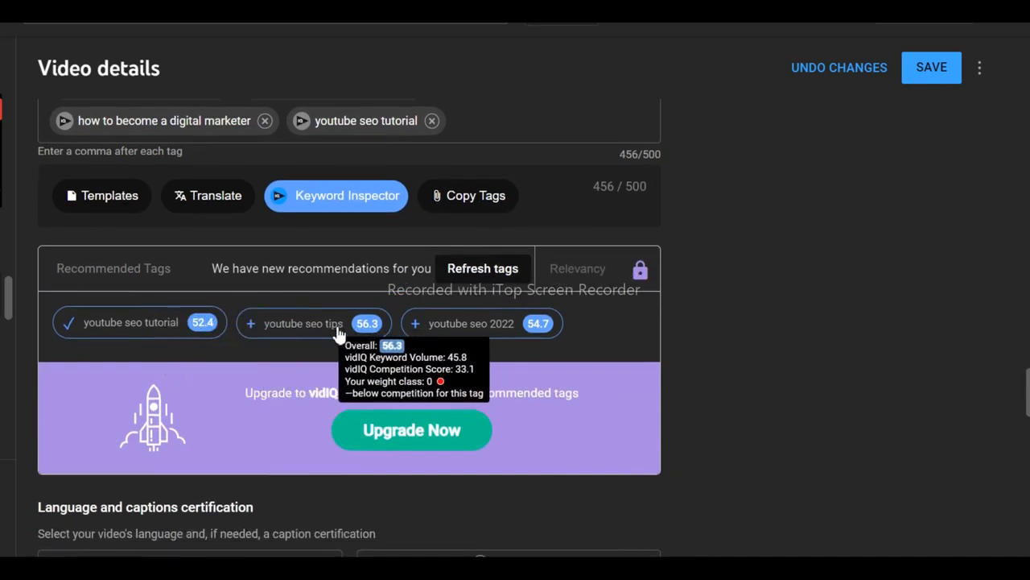
pyautogui.scroll(1, 341, 327)
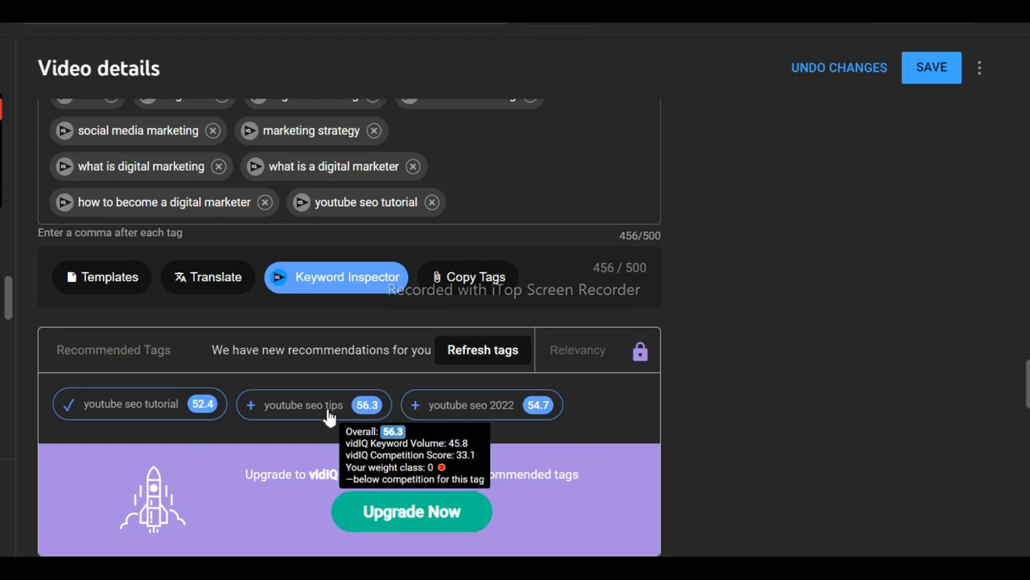
# - Open the recommended tag "youtube seo tips" in the Keyword Inspector and examine its search volume and competition
pyautogui.click(327, 411)
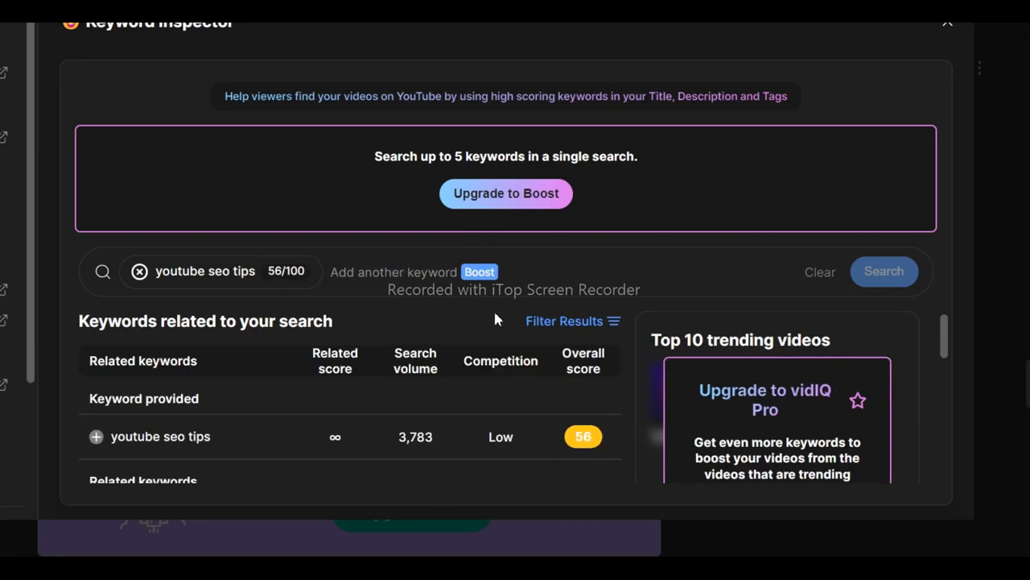
pyautogui.scroll(-1, 494, 314)
pyautogui.scroll(1, 492, 354)
pyautogui.moveTo(398, 439); pyautogui.dragTo(426, 439)
pyautogui.doubleClick(500, 439)
pyautogui.doubleClick(406, 437)
pyautogui.scroll(-1, 407, 437)
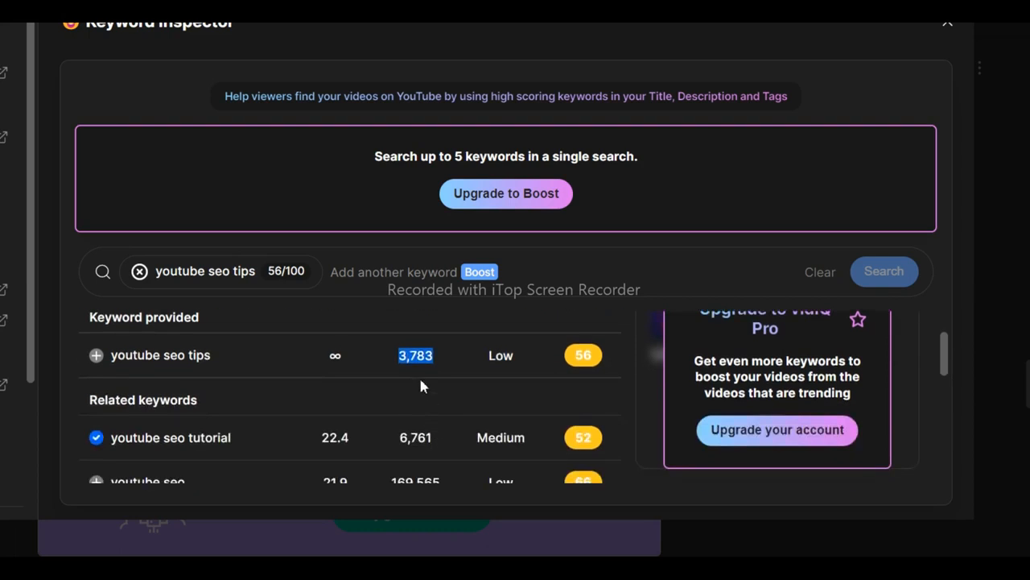
# - Compare the related keywords in the Keyword Inspector, checking the related score of "youtube seo tutorial"
pyautogui.scroll(-1, 419, 360)
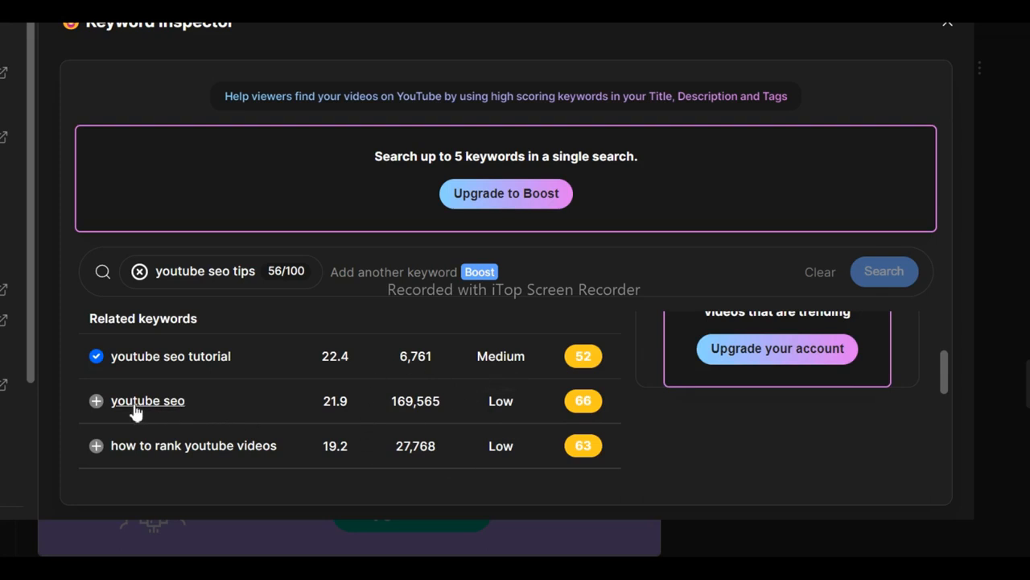
pyautogui.scroll(1, 338, 409)
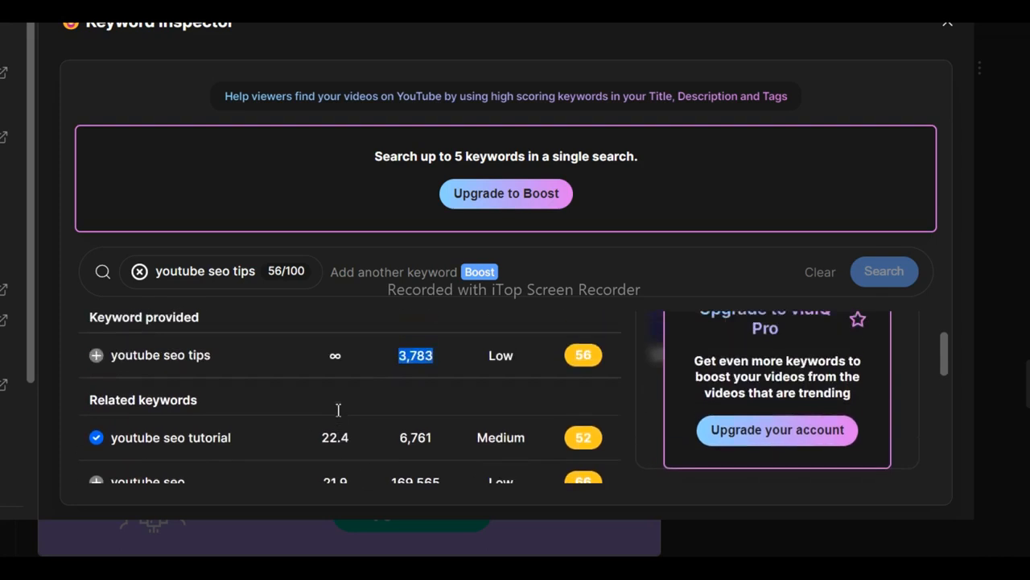
pyautogui.scroll(1, 337, 402)
pyautogui.scroll(-1, 335, 392)
pyautogui.doubleClick(335, 437)
pyautogui.scroll(1, 335, 443)
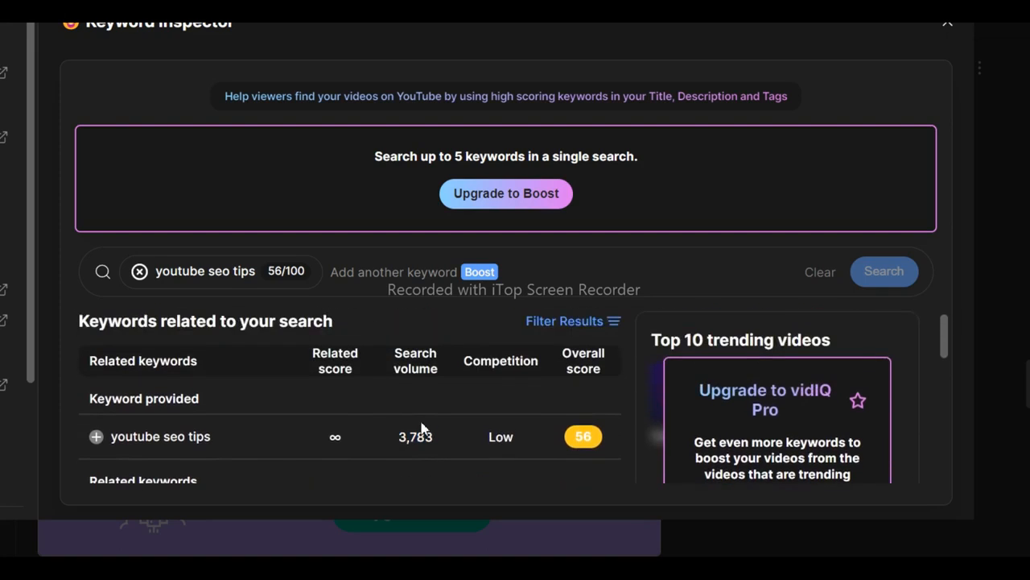
pyautogui.scroll(-2, 427, 380)
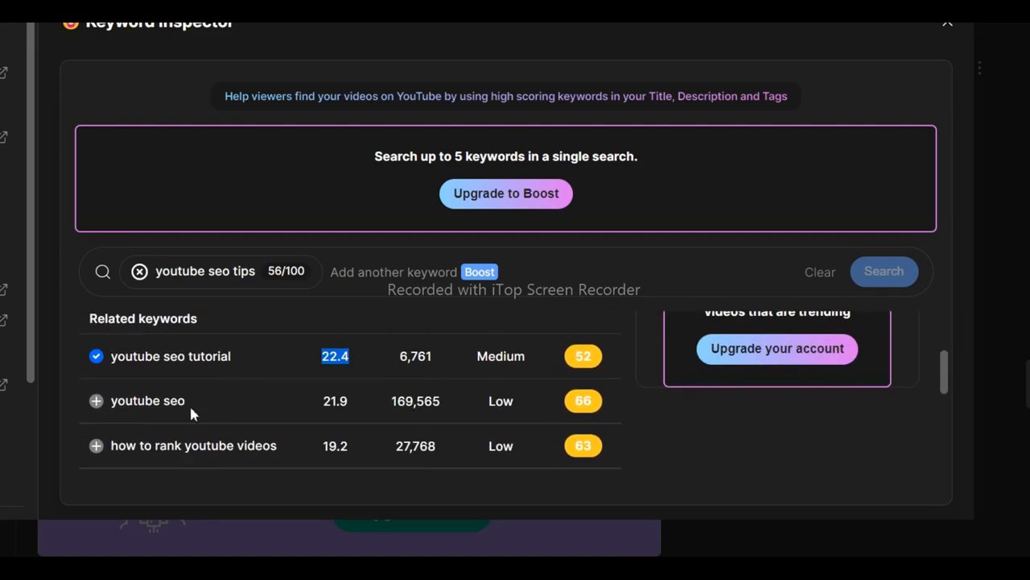
# - Examine the search volume, competition and overall score of the related keyword "youtube seo"
pyautogui.moveTo(392, 401); pyautogui.dragTo(447, 407)
pyautogui.click(446, 403)
pyautogui.moveTo(399, 403); pyautogui.dragTo(444, 407)
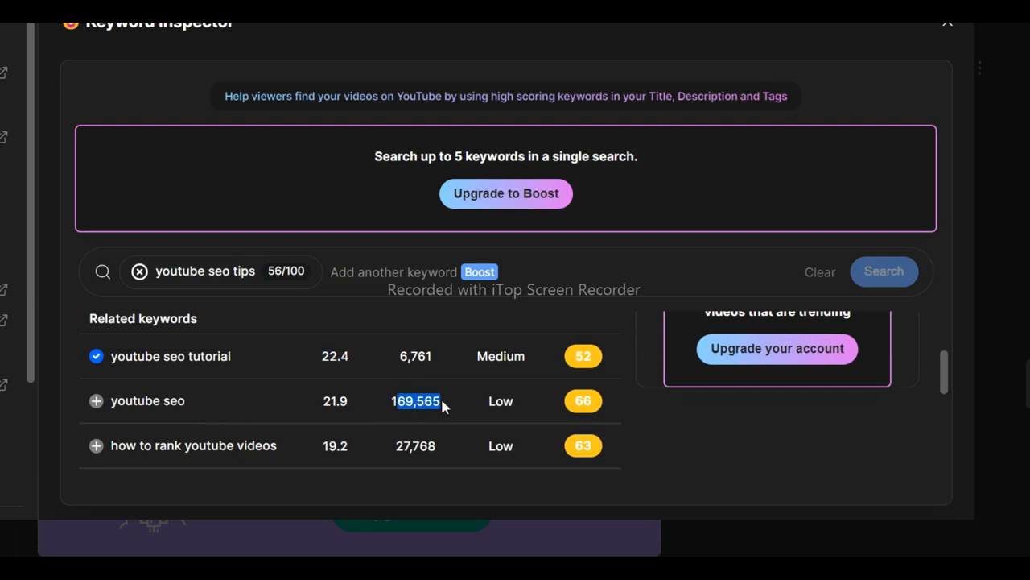
pyautogui.scroll(2, 499, 397)
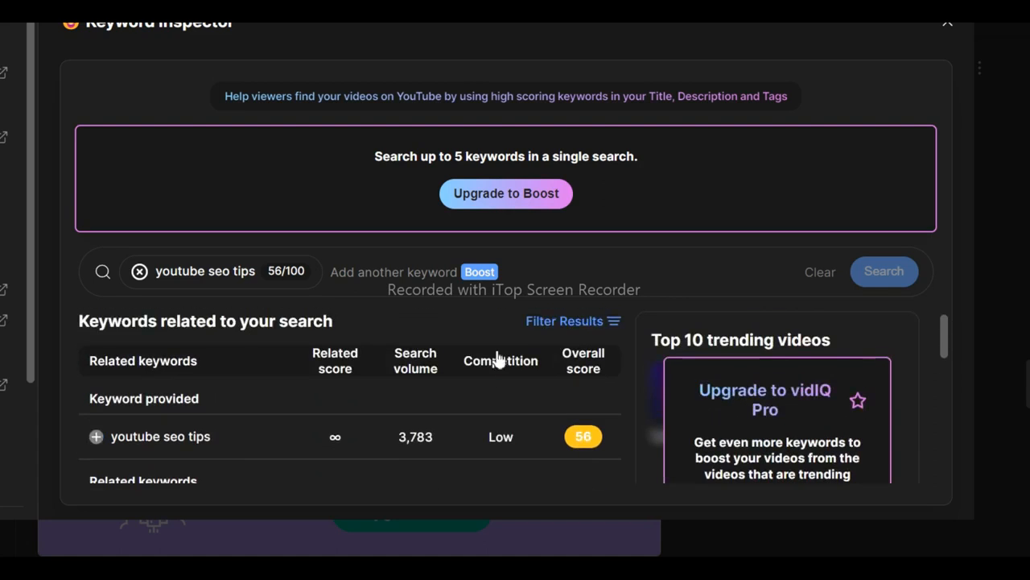
pyautogui.scroll(-2, 499, 361)
pyautogui.doubleClick(501, 401)
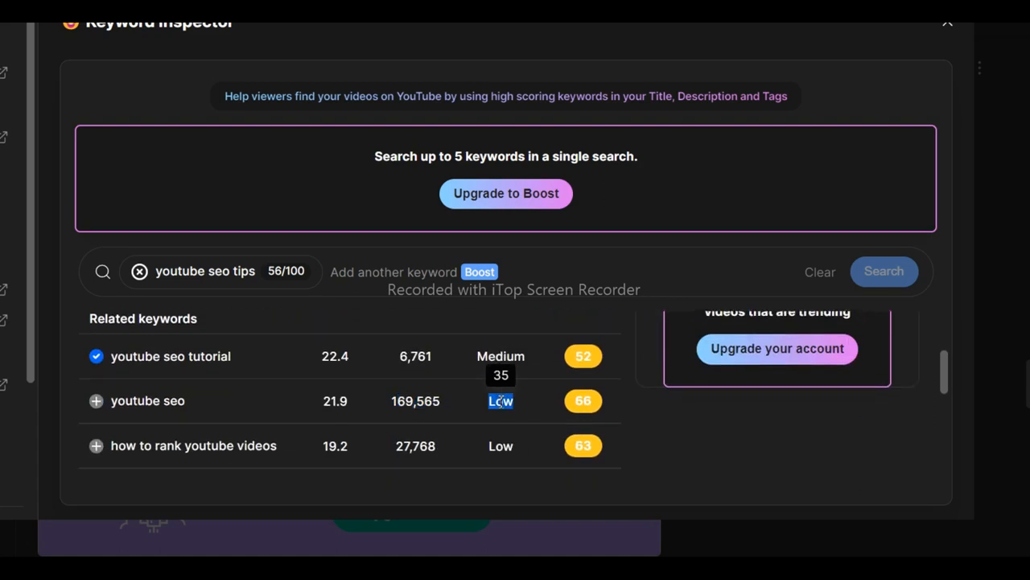
pyautogui.scroll(2, 586, 394)
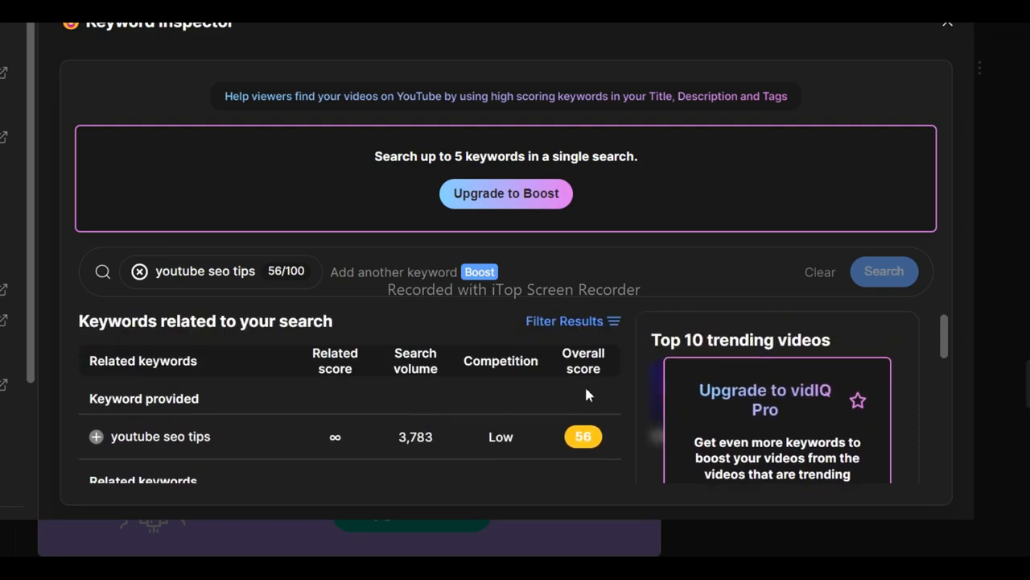
pyautogui.scroll(-2, 585, 387)
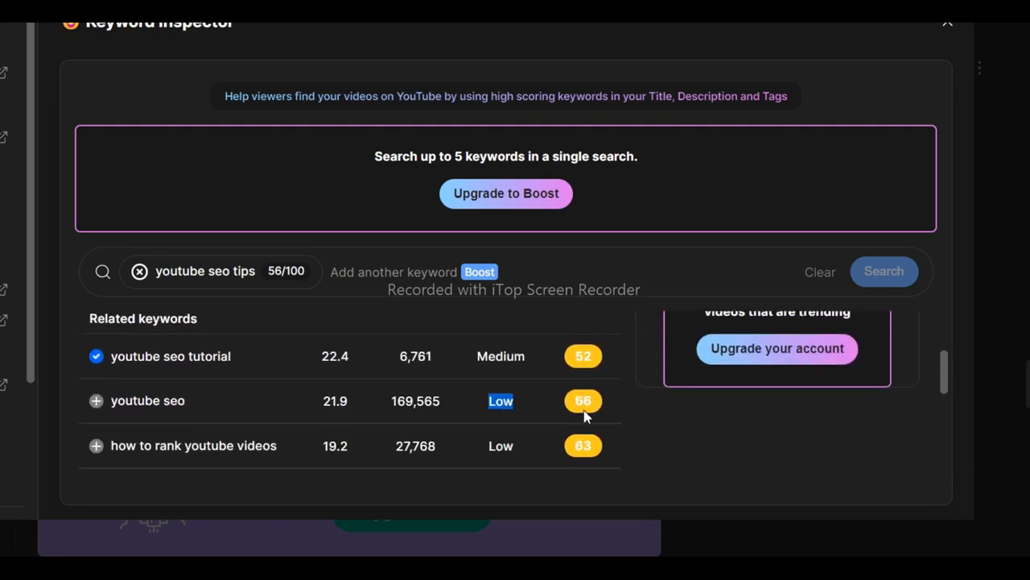
# - Select the related keyword "youtube seo" and look through the rest of the Keyword Inspector's related keywords
pyautogui.moveTo(200, 406); pyautogui.dragTo(83, 396)
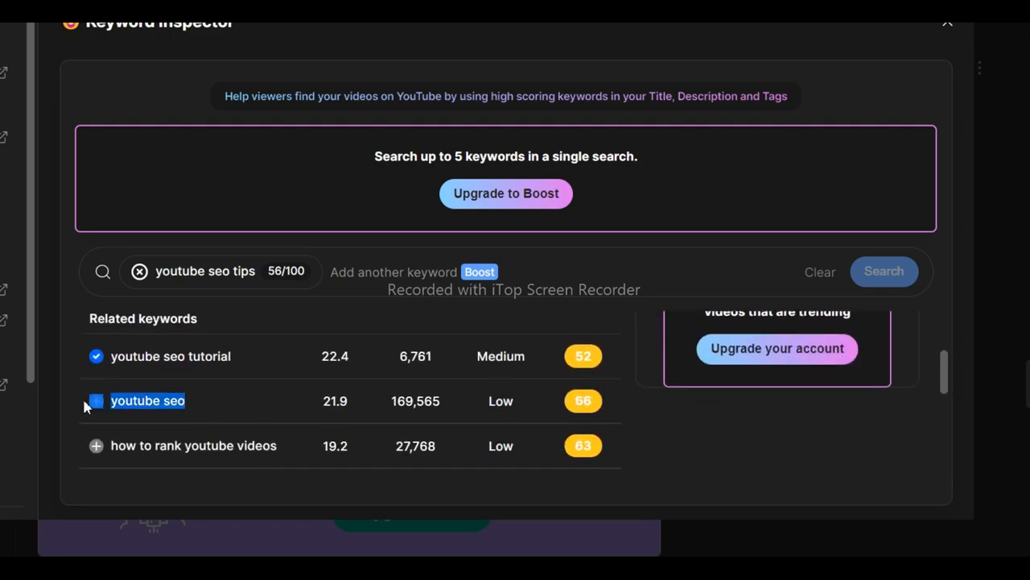
pyautogui.click(194, 409)
pyautogui.moveTo(194, 409); pyautogui.dragTo(109, 404)
pyautogui.rightClick(137, 403)
pyautogui.click(356, 413)
pyautogui.scroll(-5, 484, 388)
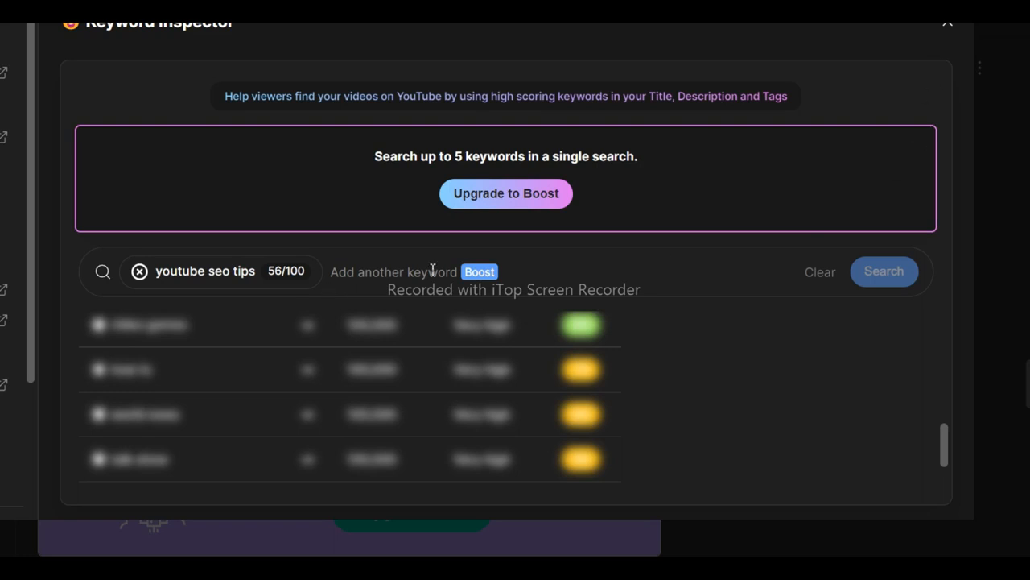
pyautogui.scroll(6, 179, 340)
pyautogui.scroll(-1, 382, 406)
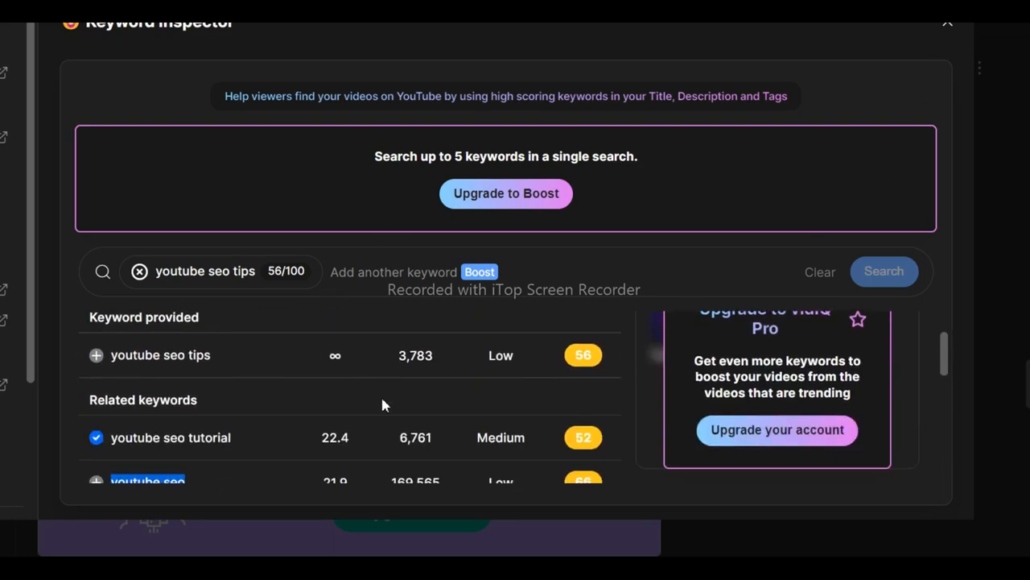
pyautogui.scroll(-1, 352, 403)
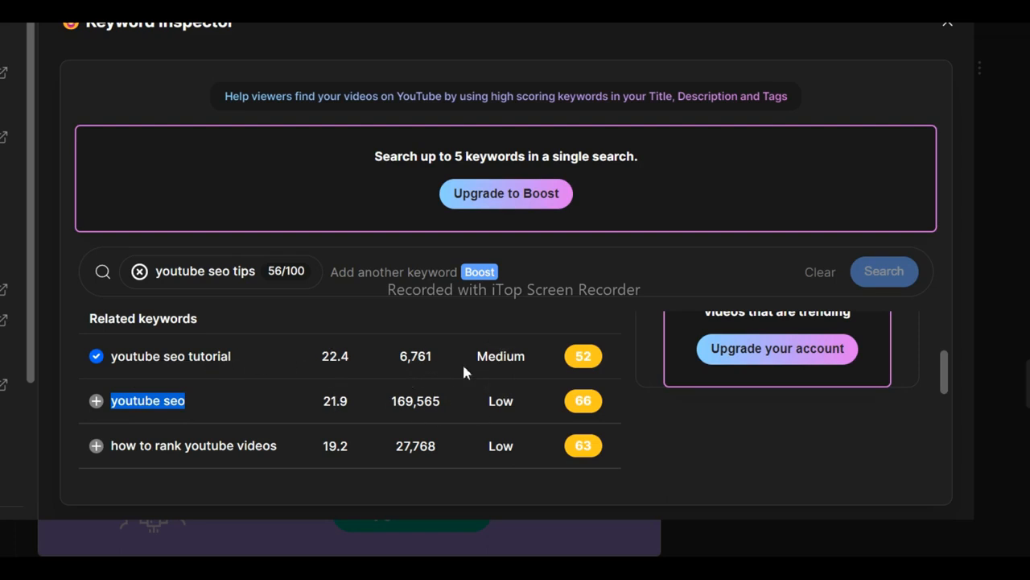
# - Compare the search volume and competition of "youtube seo tutorial" with the provided keyword "youtube seo tips"
pyautogui.moveTo(502, 403)
pyautogui.doubleClick(415, 356)
pyautogui.moveTo(516, 362)
pyautogui.scroll(2, 518, 365)
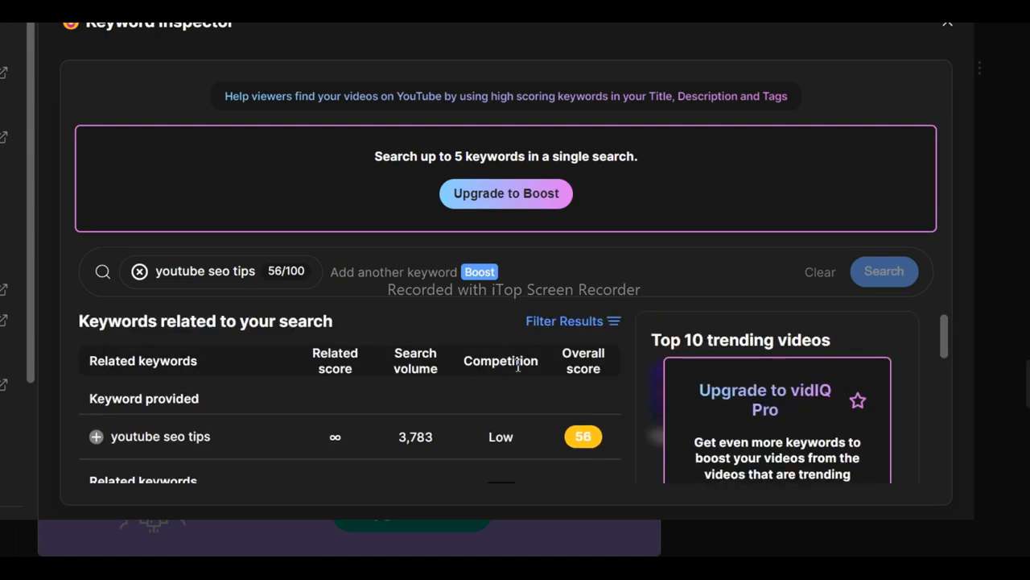
pyautogui.scroll(-3, 517, 372)
pyautogui.scroll(2, 501, 370)
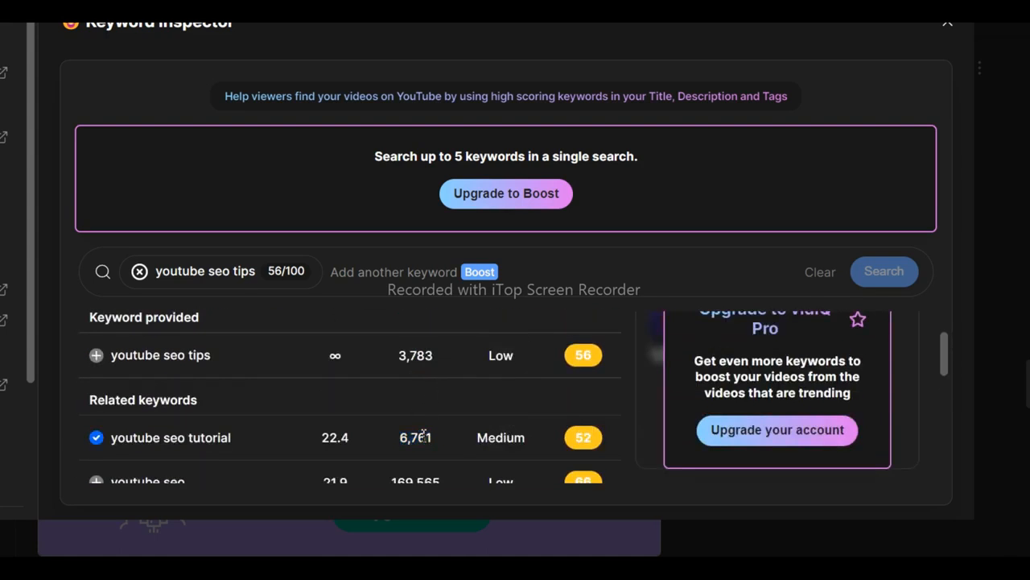
pyautogui.doubleClick(425, 438)
pyautogui.scroll(1, 418, 439)
pyautogui.scroll(-2, 419, 439)
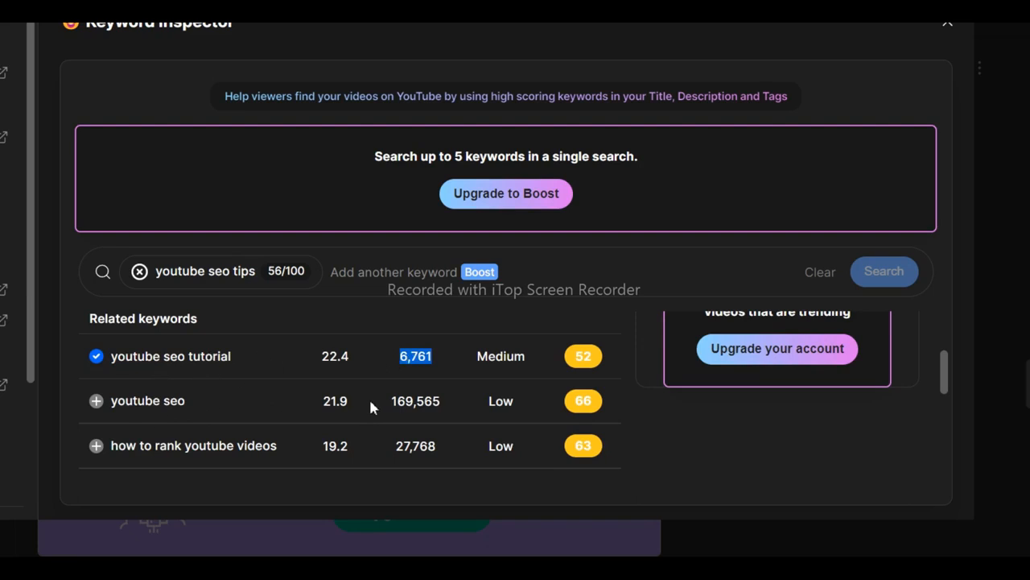
# - Compare the search volumes of the three visible related keywords, and close the Keyword Inspector
pyautogui.moveTo(392, 406); pyautogui.dragTo(448, 405)
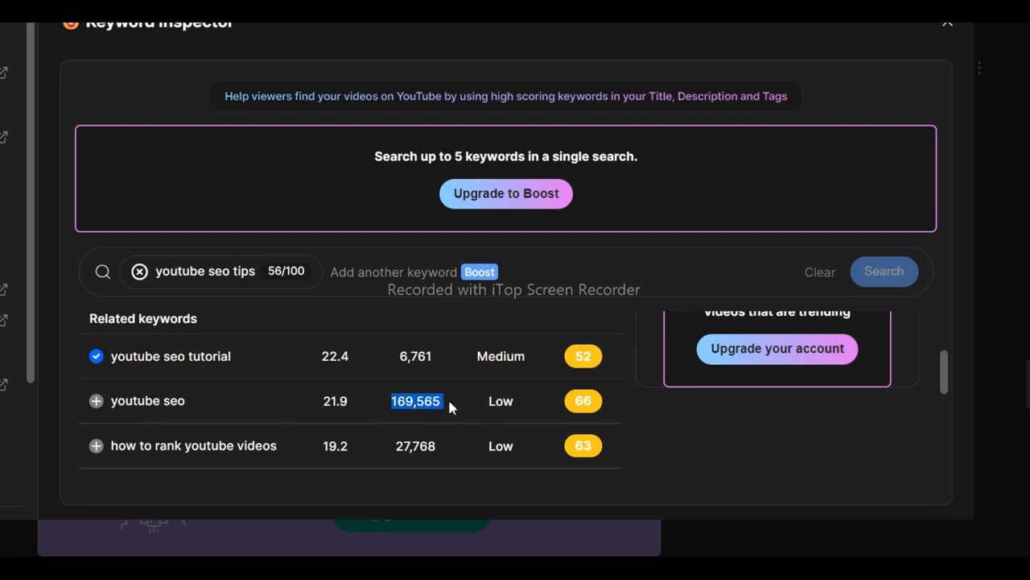
pyautogui.click(408, 364)
pyautogui.moveTo(402, 357); pyautogui.dragTo(438, 364)
pyautogui.moveTo(395, 401); pyautogui.dragTo(441, 402)
pyautogui.moveTo(402, 447); pyautogui.dragTo(443, 451)
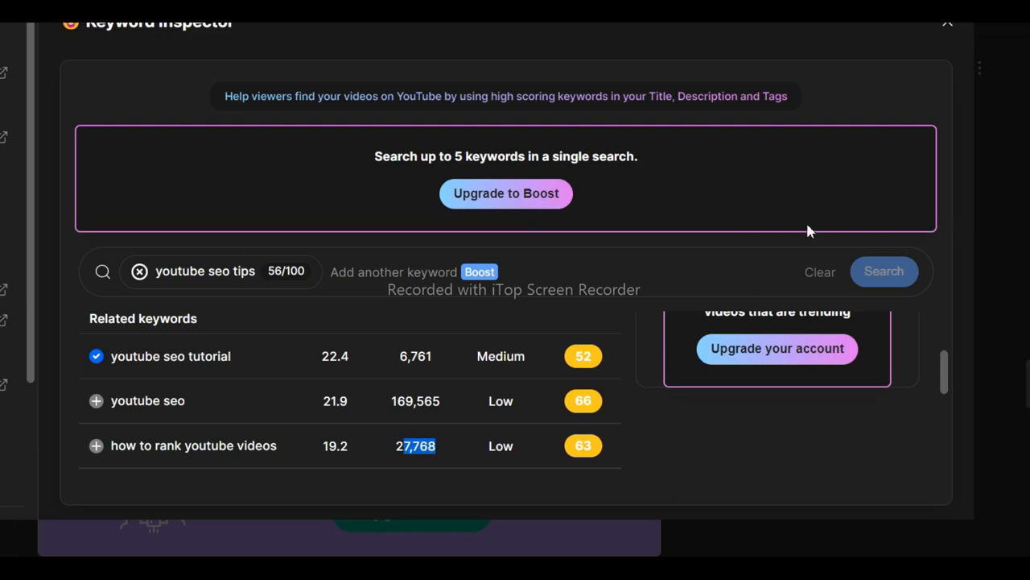
pyautogui.click(948, 24)
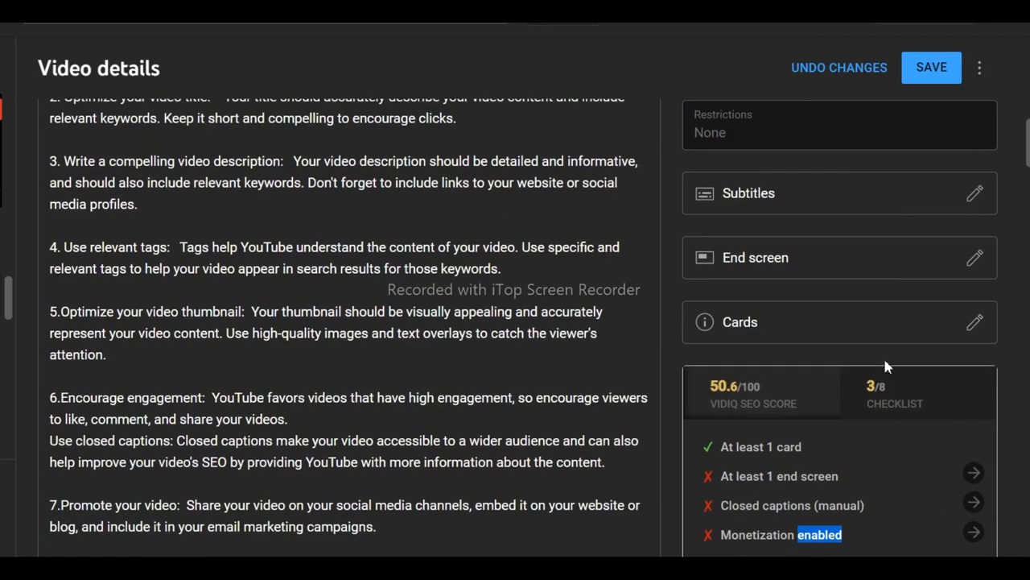
# - Review the vidIQ SEO checklist, examining the monetization and Facebook sharing items
pyautogui.click(886, 366)
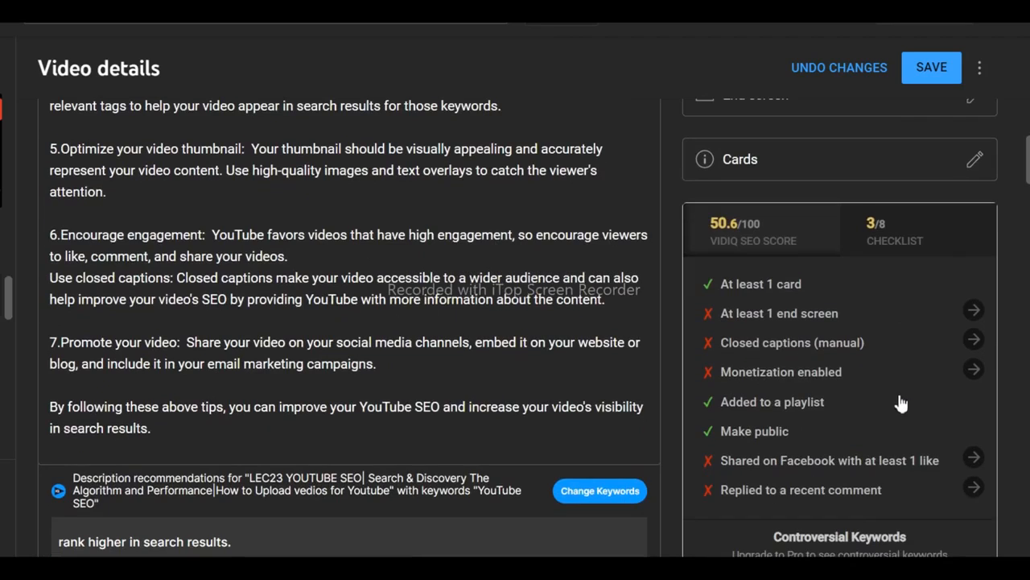
pyautogui.scroll(-1, 793, 336)
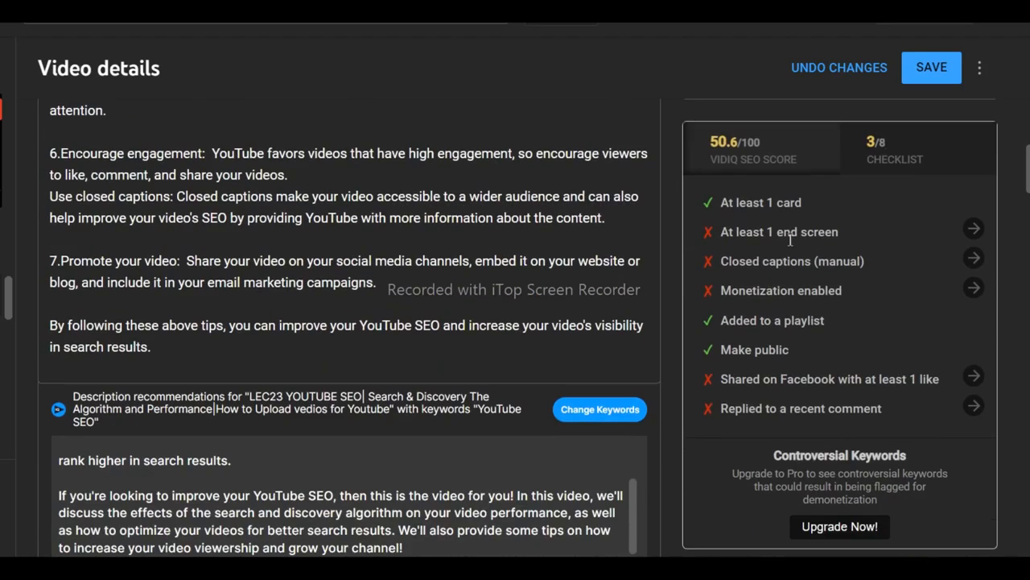
pyautogui.moveTo(739, 292); pyautogui.dragTo(854, 296)
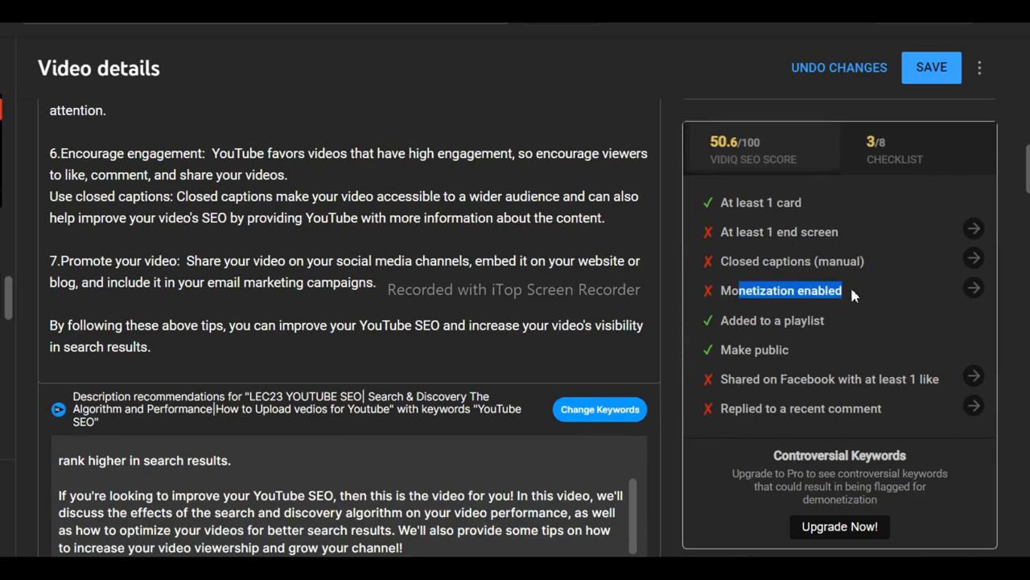
pyautogui.scroll(-2, 822, 243)
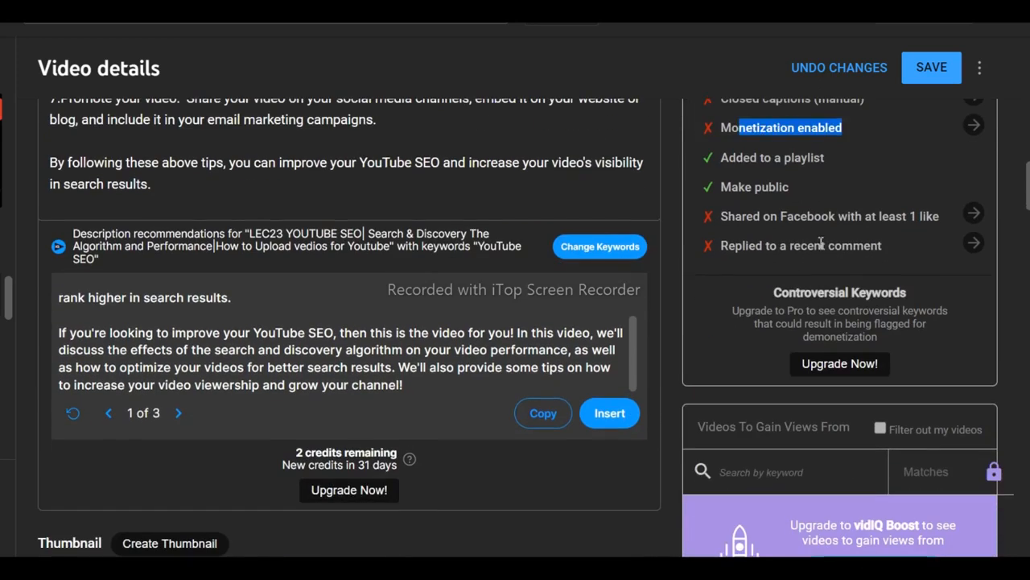
pyautogui.click(821, 244)
pyautogui.moveTo(721, 218); pyautogui.dragTo(940, 226)
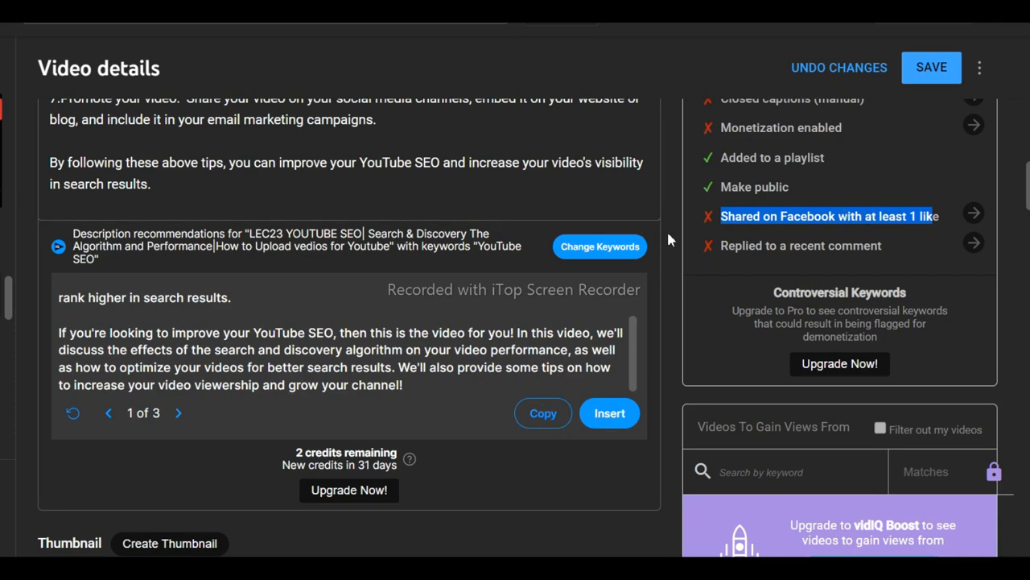
# - Examine the checklist's "Shared on Facebook with at least 1 like" requirement and the recent comment reply item
pyautogui.click(797, 220)
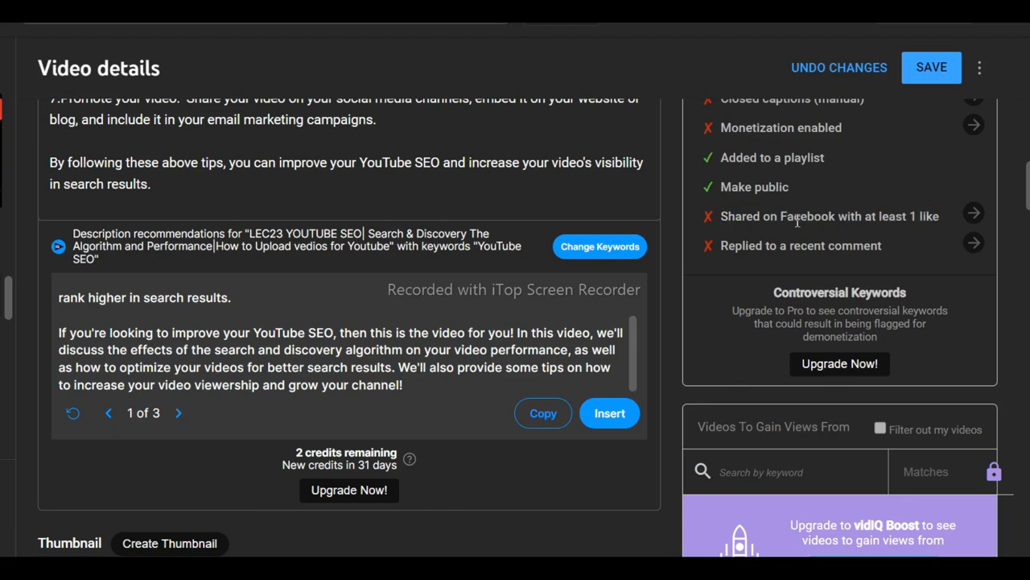
pyautogui.doubleClick(801, 217)
pyautogui.click(908, 217)
pyautogui.keyDown('shift'); pyautogui.click(936, 220); pyautogui.keyUp('shift')
pyautogui.scroll(2, 876, 245)
pyautogui.scroll(-3, 747, 252)
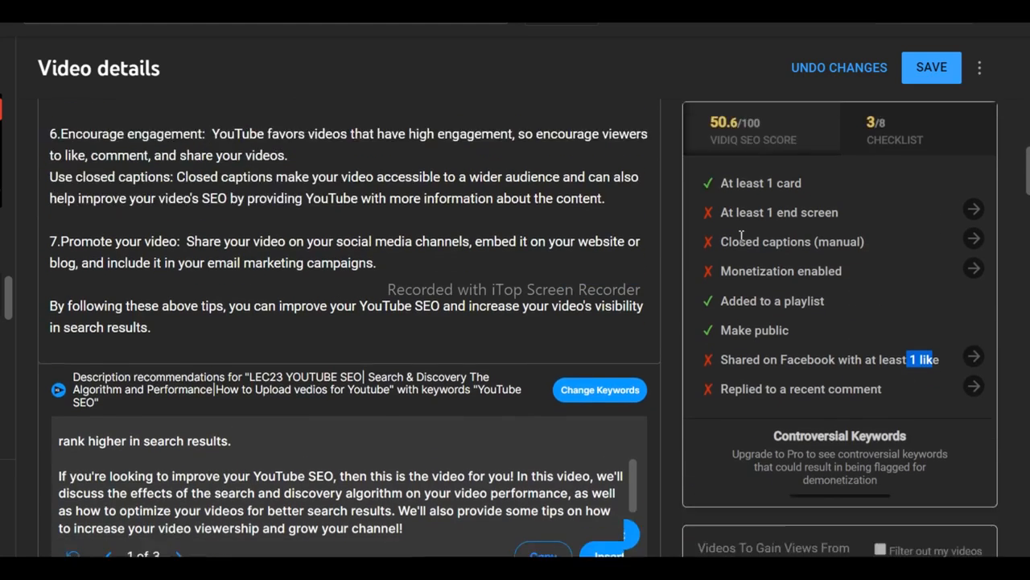
pyautogui.scroll(1, 740, 236)
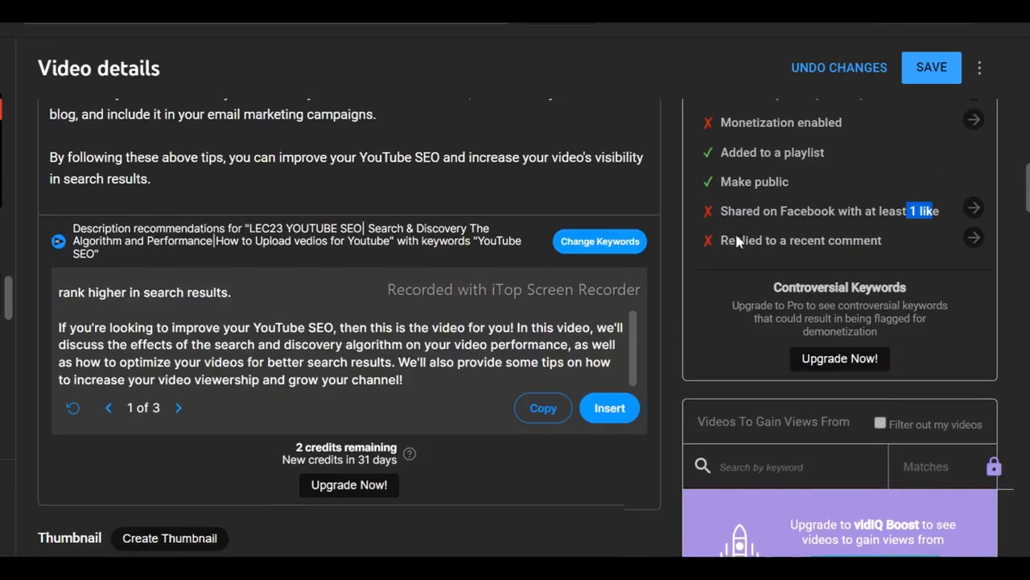
pyautogui.moveTo(747, 245); pyautogui.dragTo(865, 215)
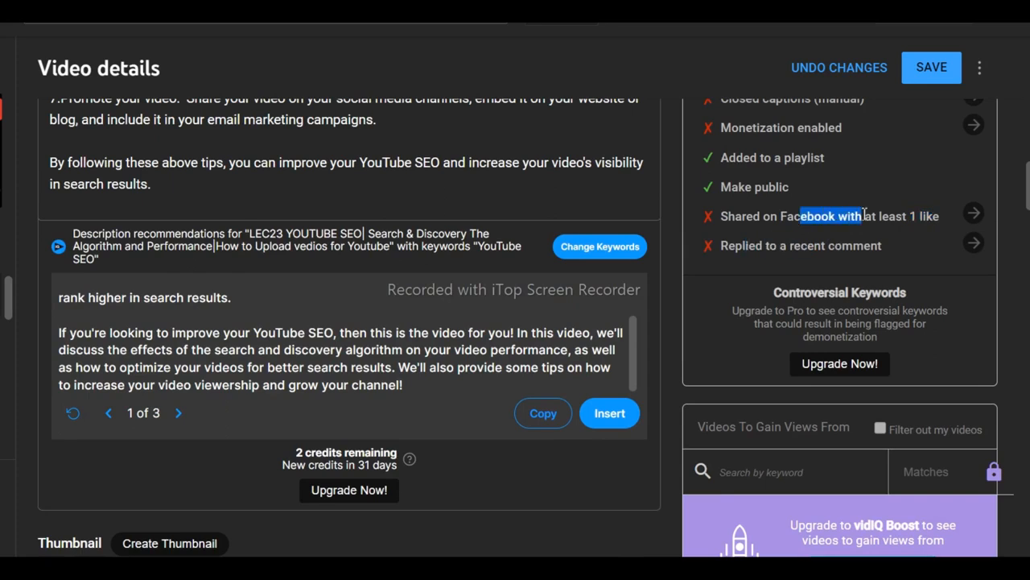
# - Check the "Make public" and "Added to a playlist" items in the SEO checklist
pyautogui.scroll(1, 810, 256)
pyautogui.moveTo(725, 270); pyautogui.dragTo(800, 270)
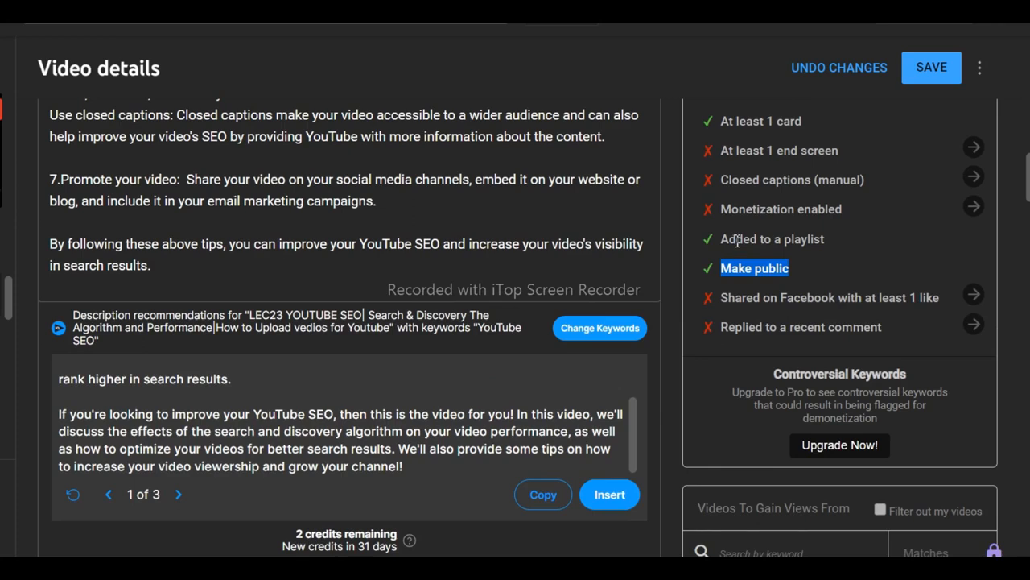
pyautogui.moveTo(737, 240); pyautogui.dragTo(894, 235)
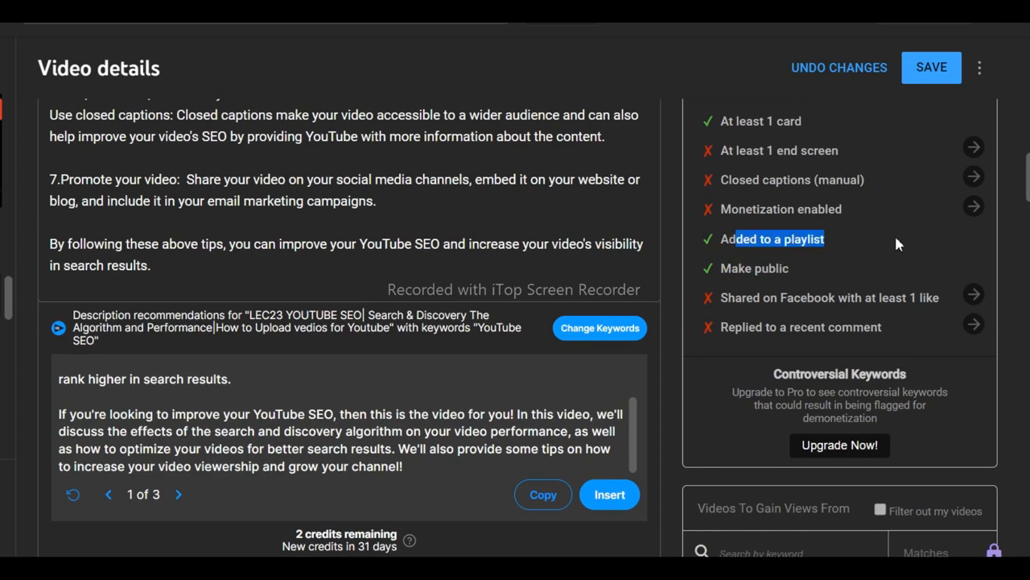
pyautogui.tripleClick(805, 242)
# - Check the card, end screen and manual closed captions items in the SEO checklist
pyautogui.scroll(2, 804, 251)
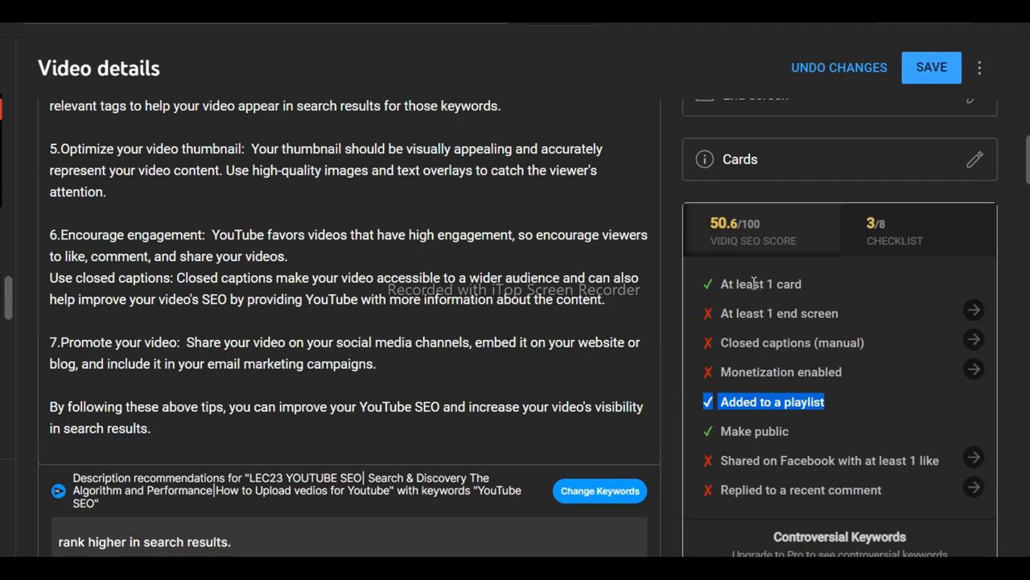
pyautogui.moveTo(755, 284); pyautogui.dragTo(804, 287)
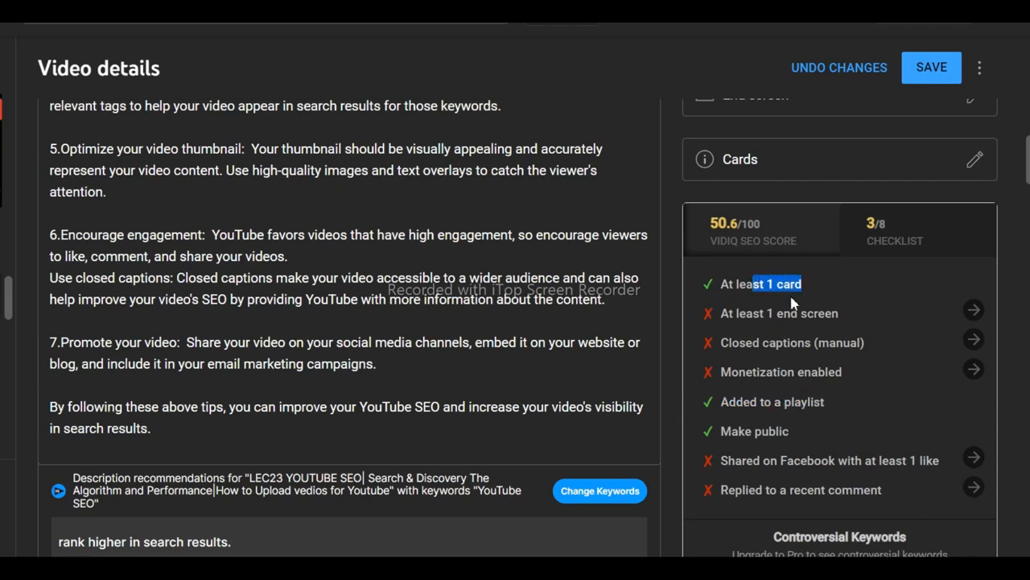
pyautogui.moveTo(754, 314); pyautogui.dragTo(825, 313)
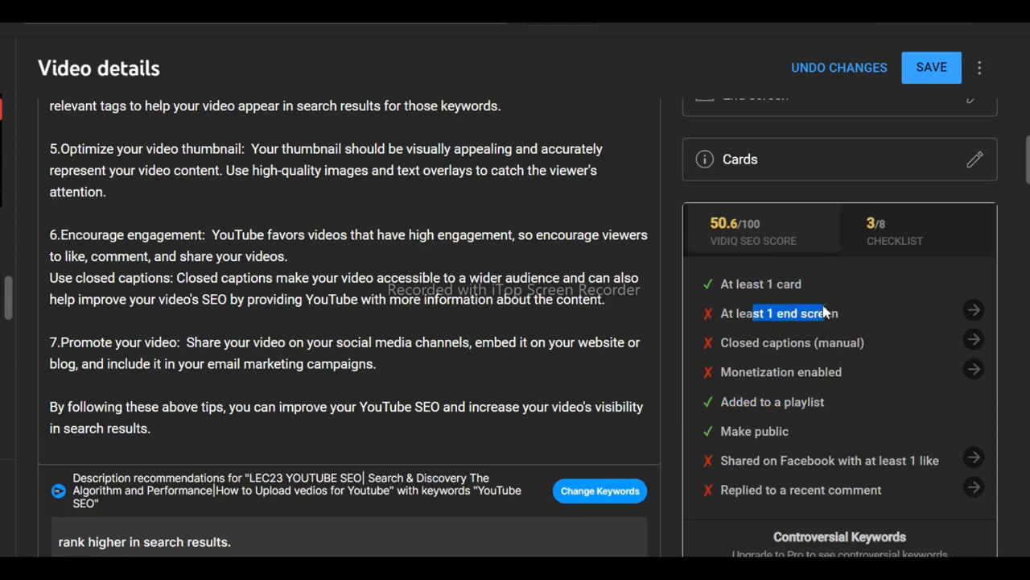
pyautogui.scroll(-1, 826, 313)
pyautogui.moveTo(754, 261); pyautogui.dragTo(876, 267)
pyautogui.click(876, 267)
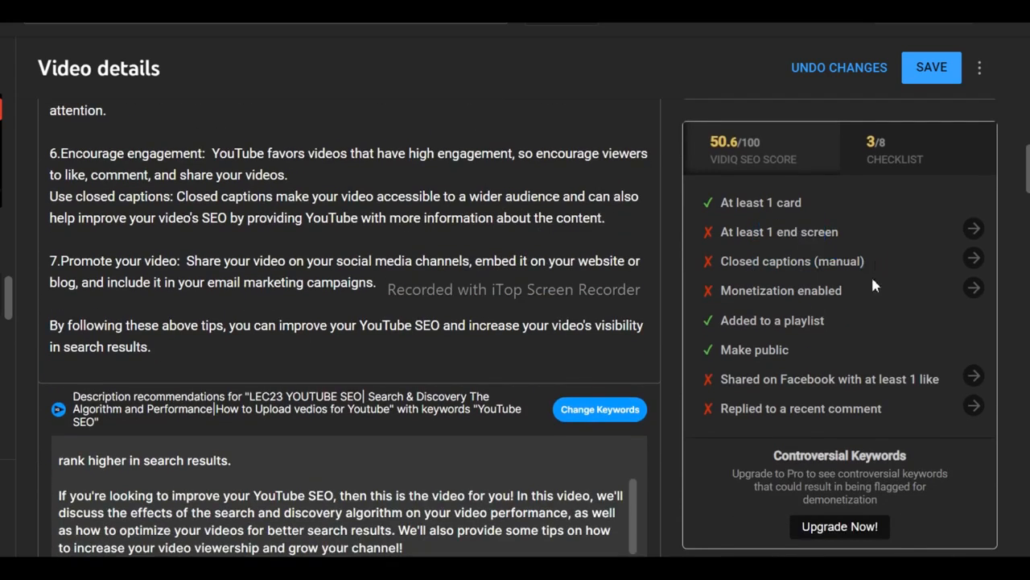
pyautogui.scroll(-1, 870, 283)
pyautogui.scroll(3, 845, 266)
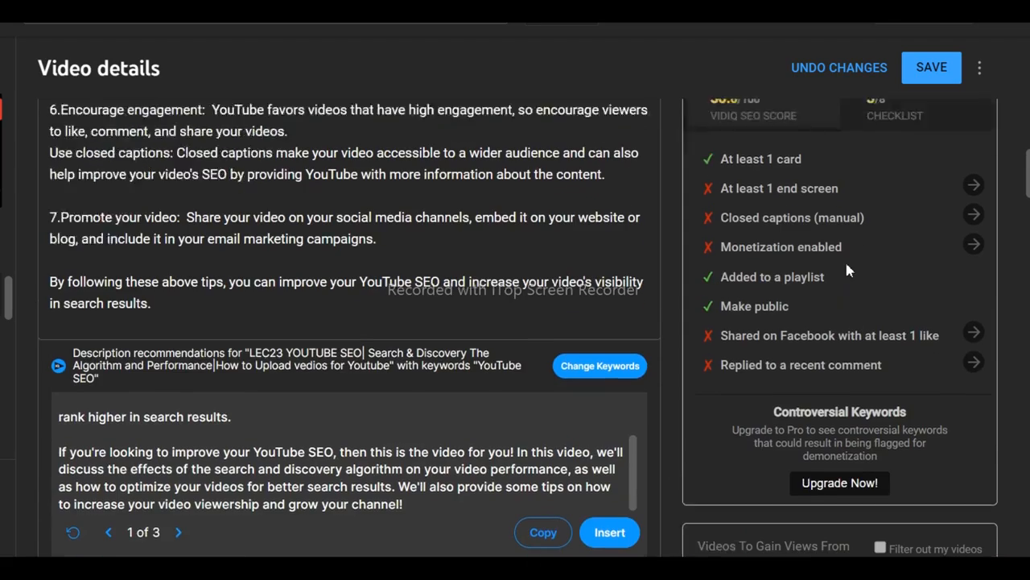
# - Review the video details from the title and its recommendations down through the description and SEO checklist
pyautogui.scroll(7, 846, 271)
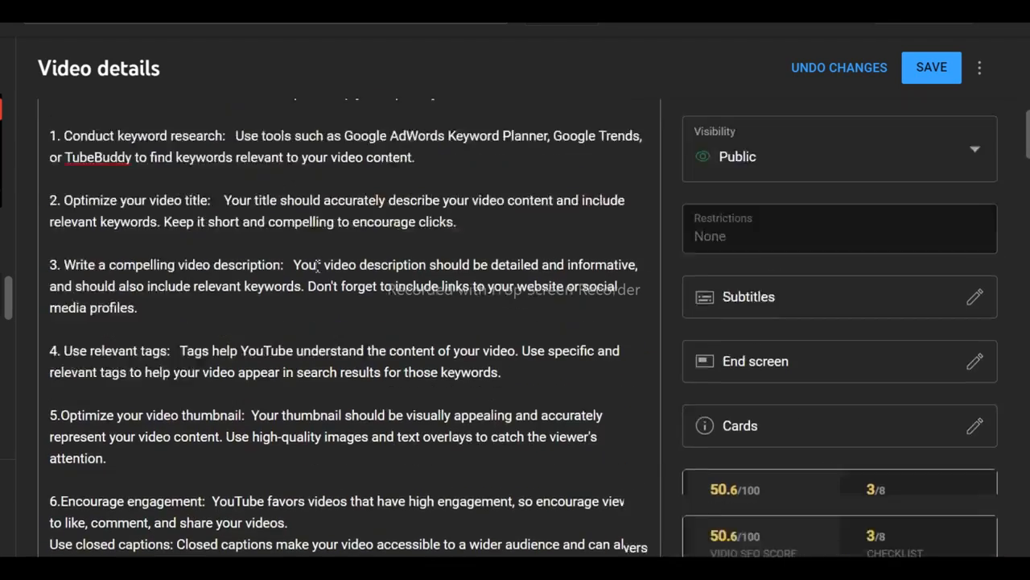
pyautogui.scroll(4, 285, 272)
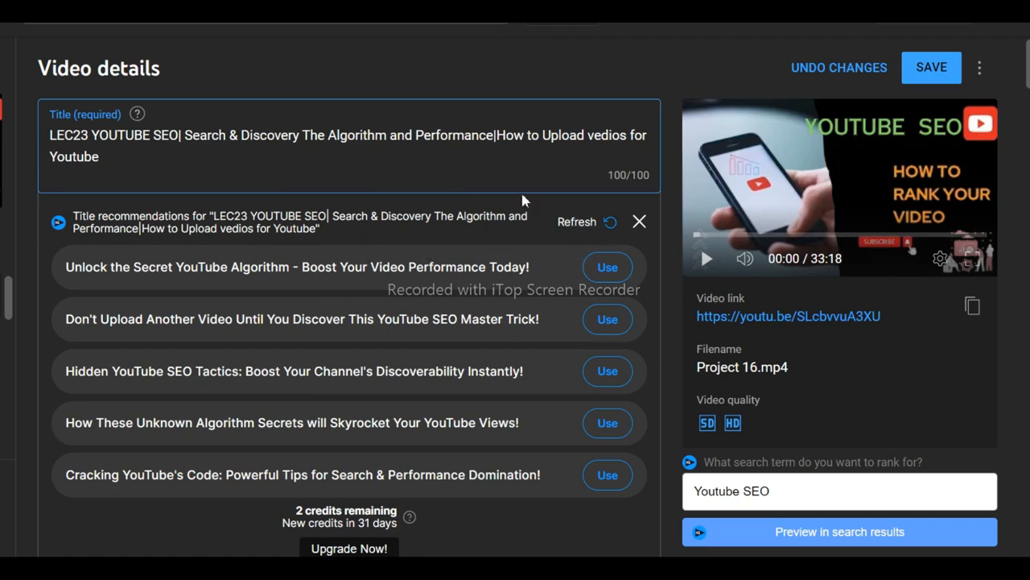
pyautogui.scroll(-1, 310, 193)
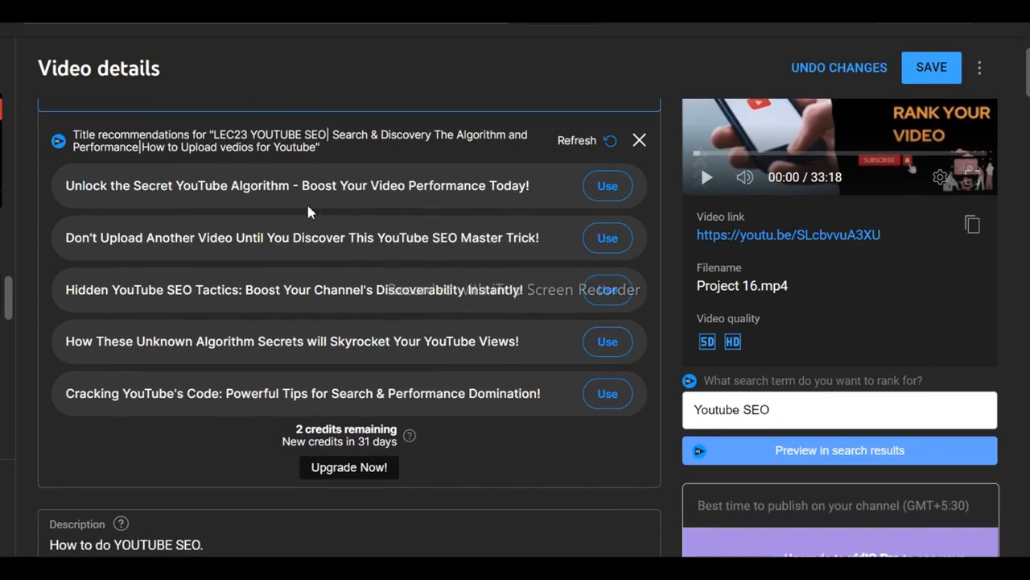
pyautogui.scroll(1, 309, 209)
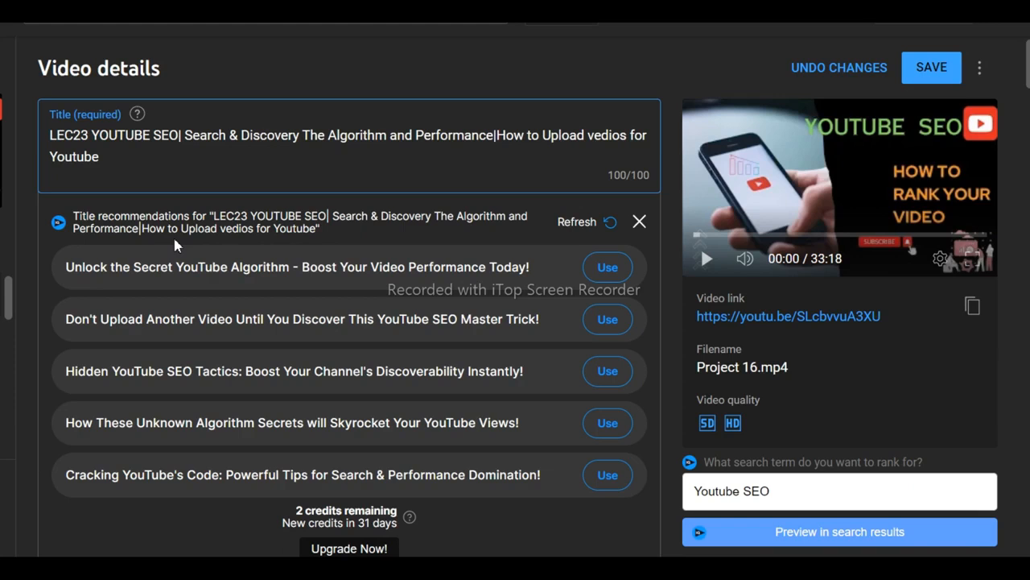
pyautogui.scroll(-5, 175, 240)
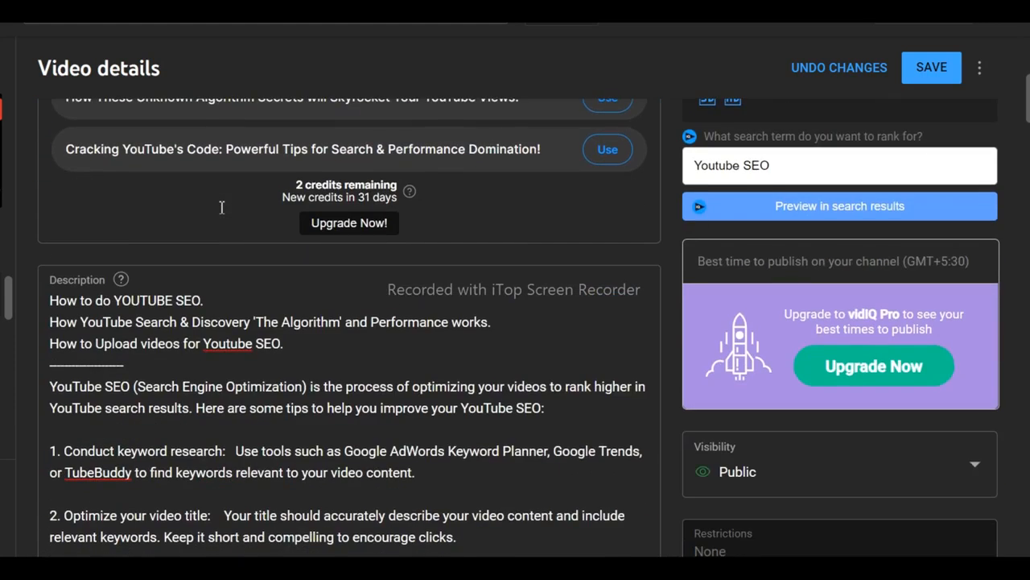
pyautogui.scroll(-3, 227, 218)
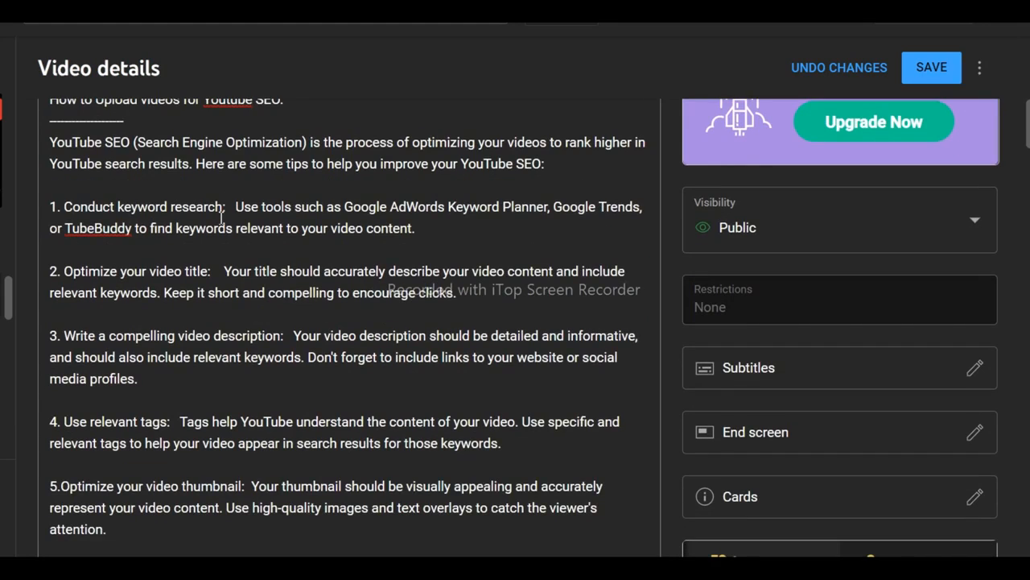
pyautogui.scroll(-2, 223, 219)
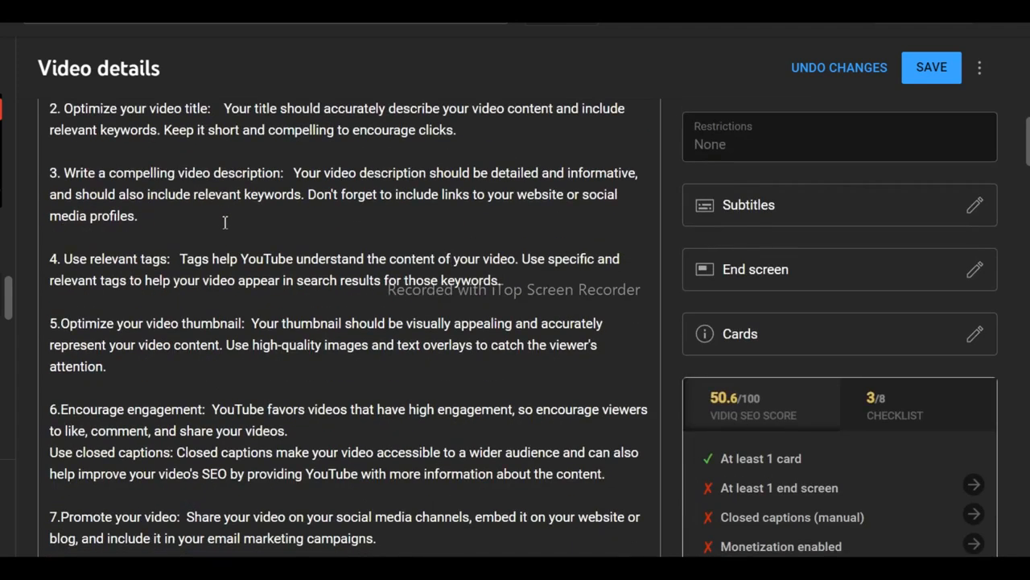
pyautogui.scroll(-3, 225, 223)
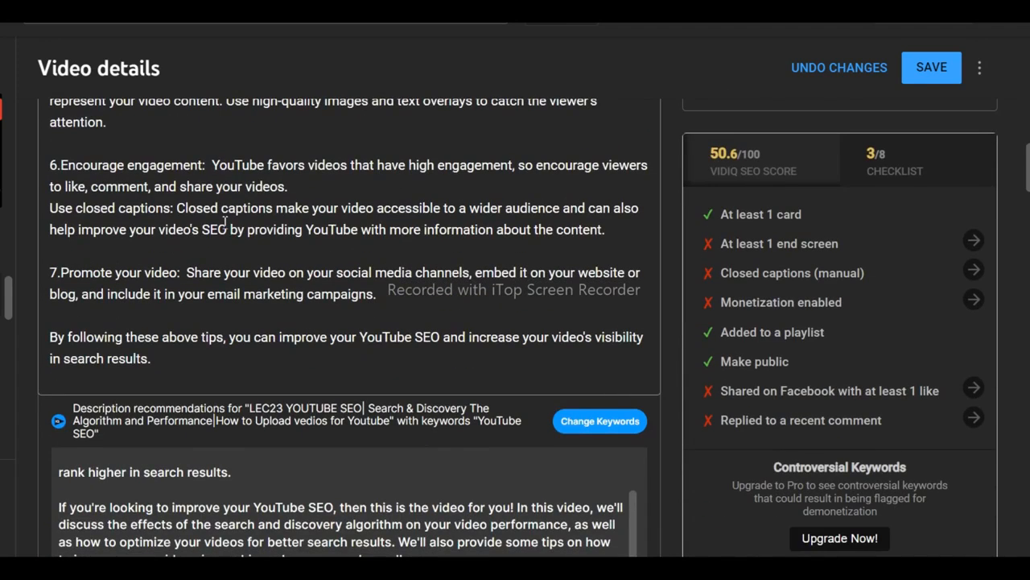
pyautogui.scroll(-1, 395, 261)
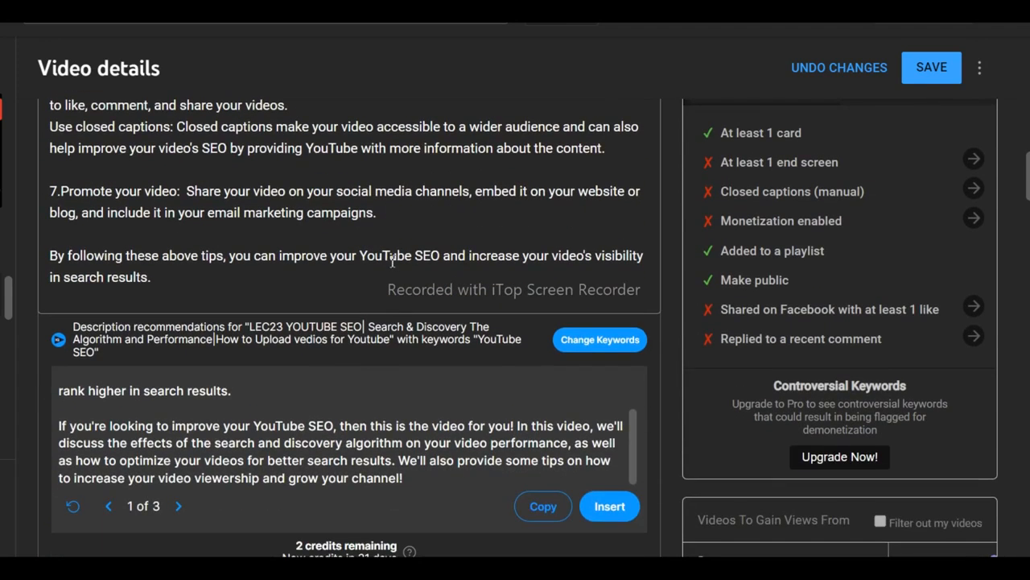